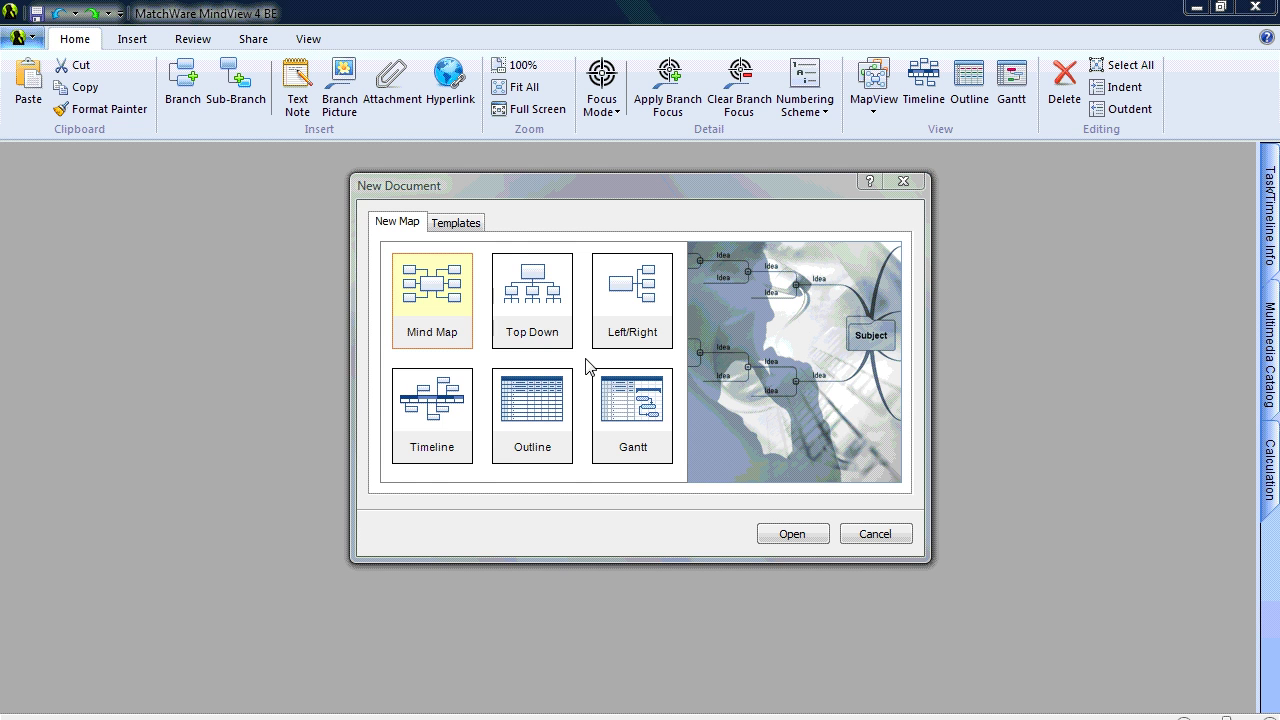
Browse the Business, Education, Personal and My Templates categories, then return to the New Map layouts
click(457, 228)
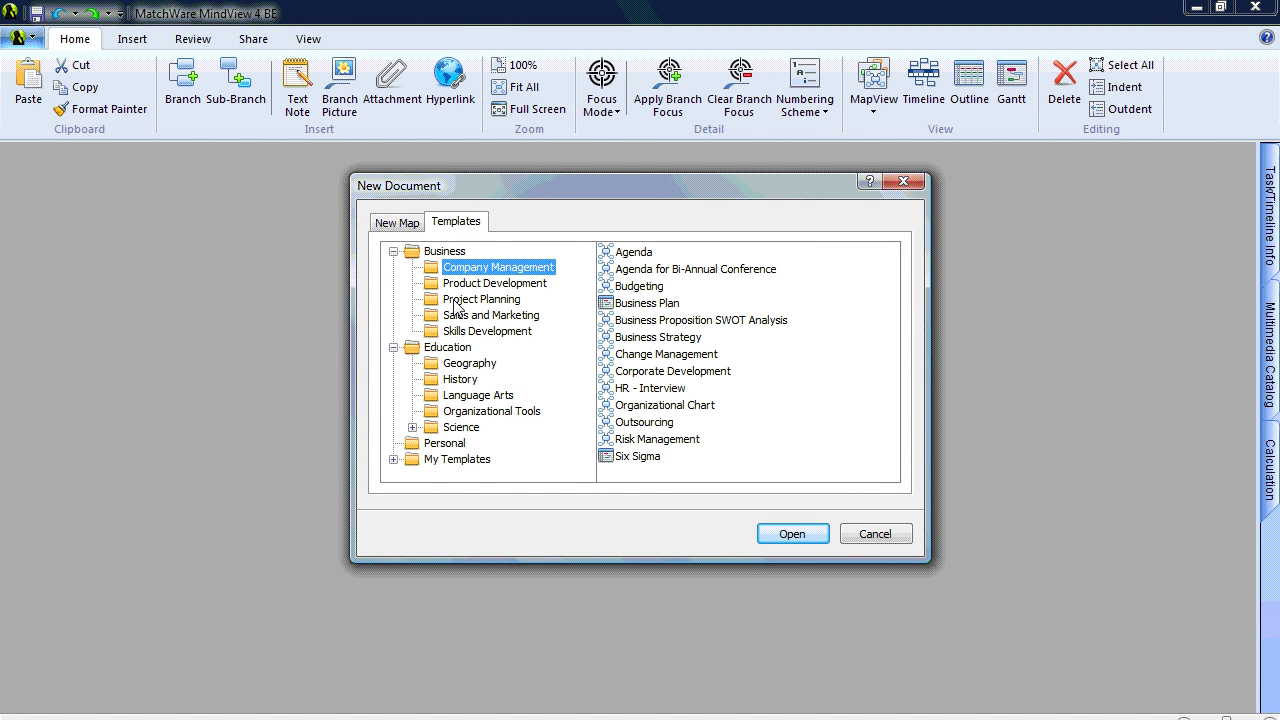
click(393, 459)
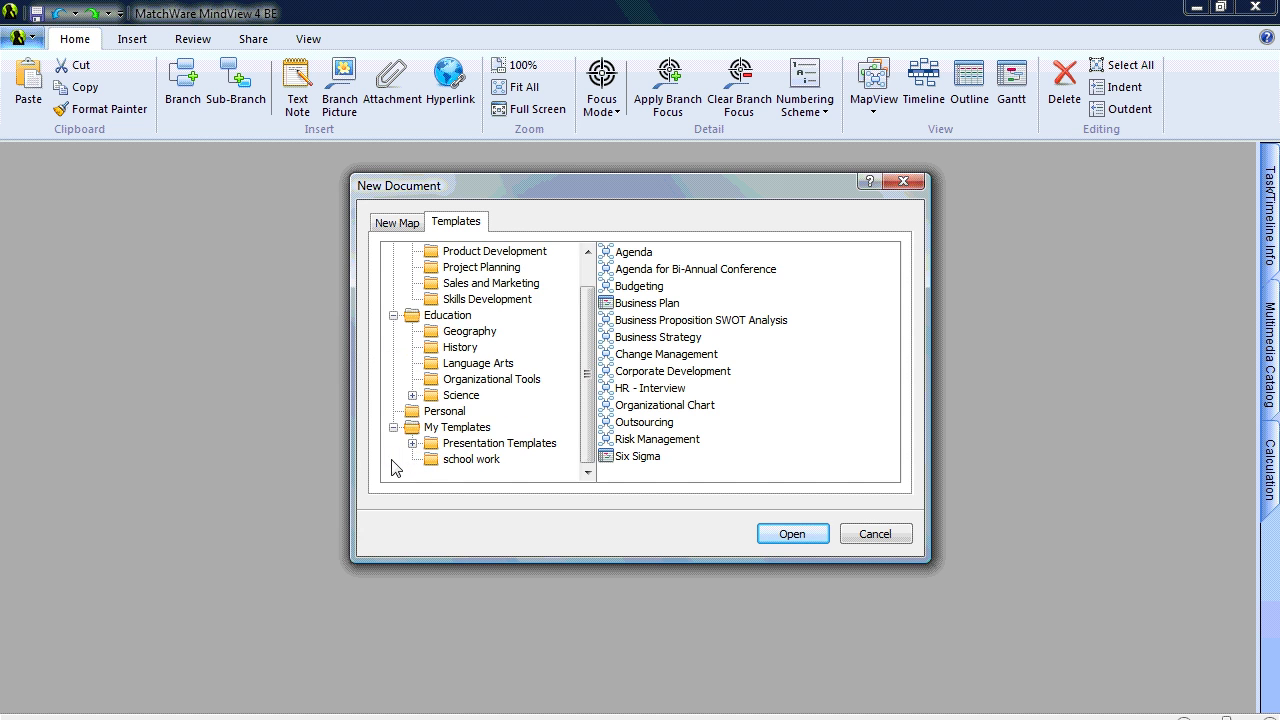
drag(584, 344, 583, 308)
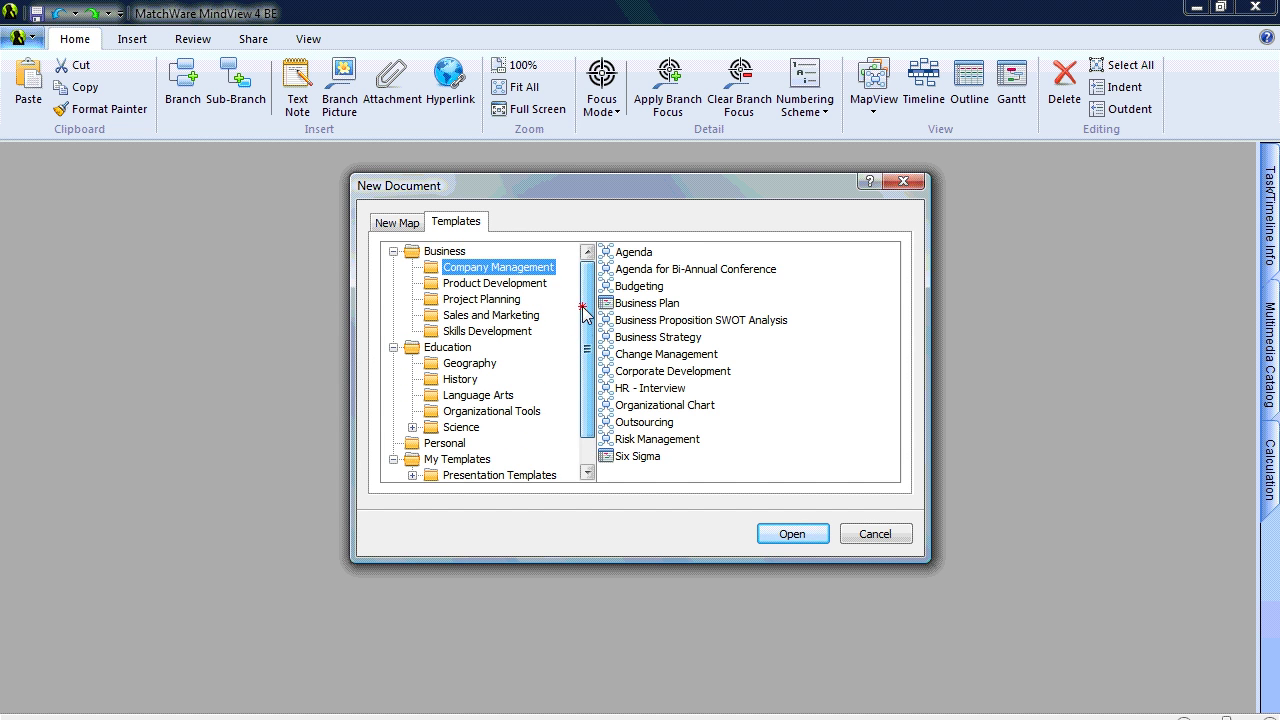
click(432, 252)
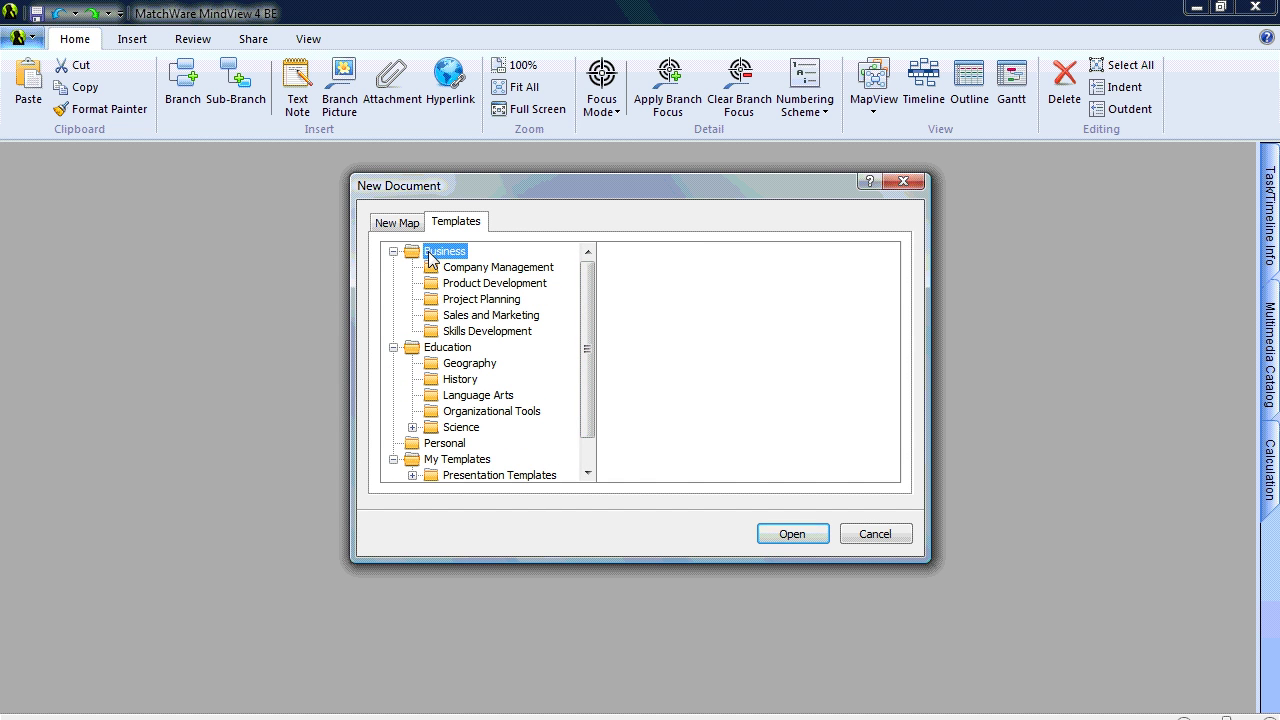
click(415, 350)
click(418, 446)
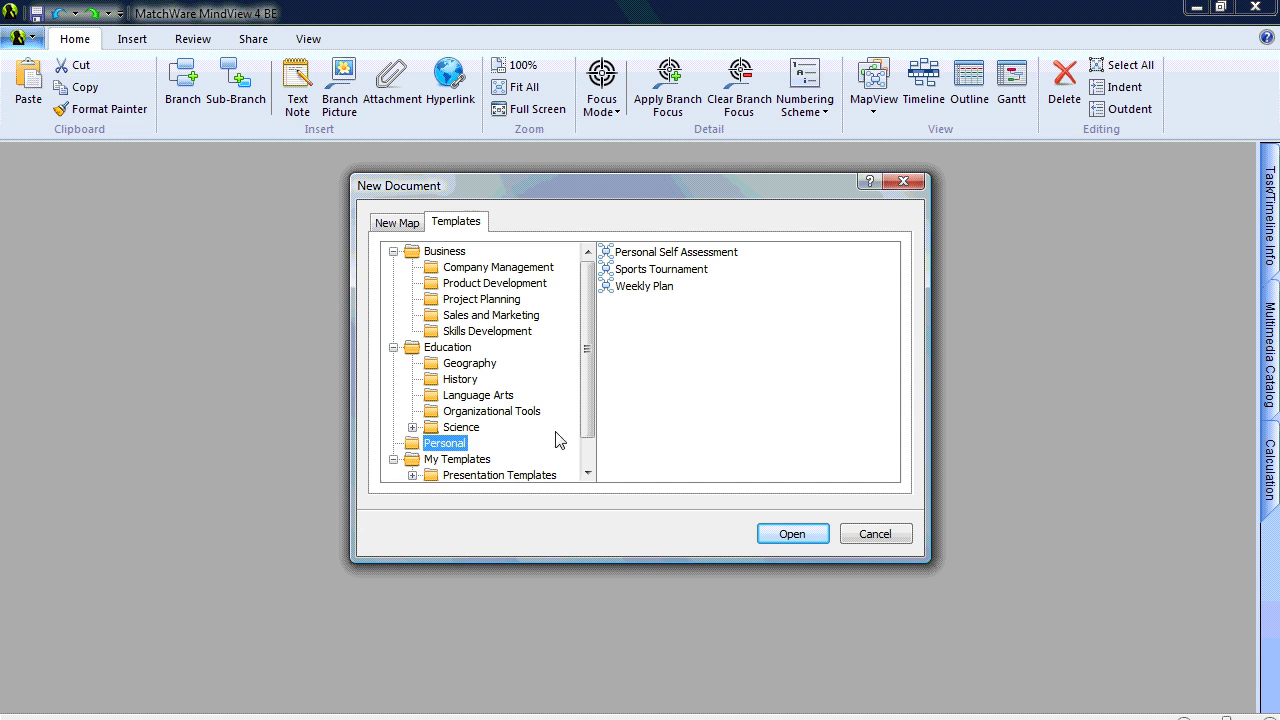
scroll(586, 440, down, 1)
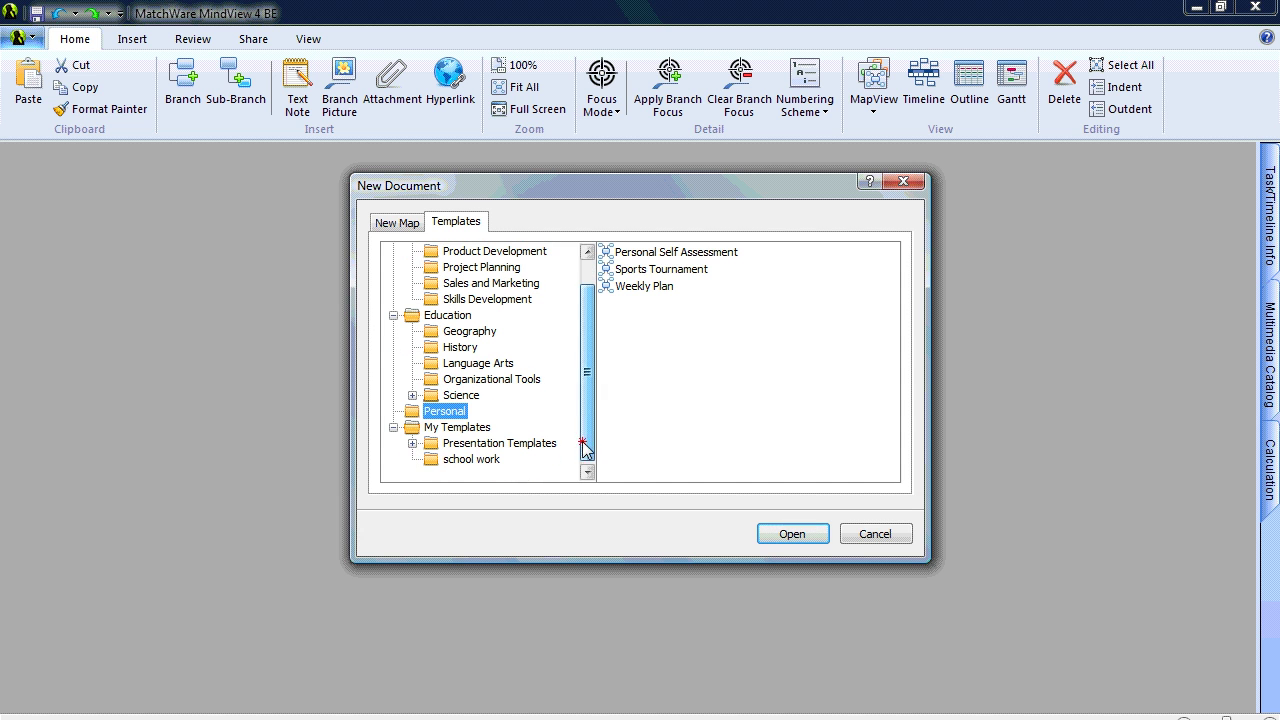
click(418, 430)
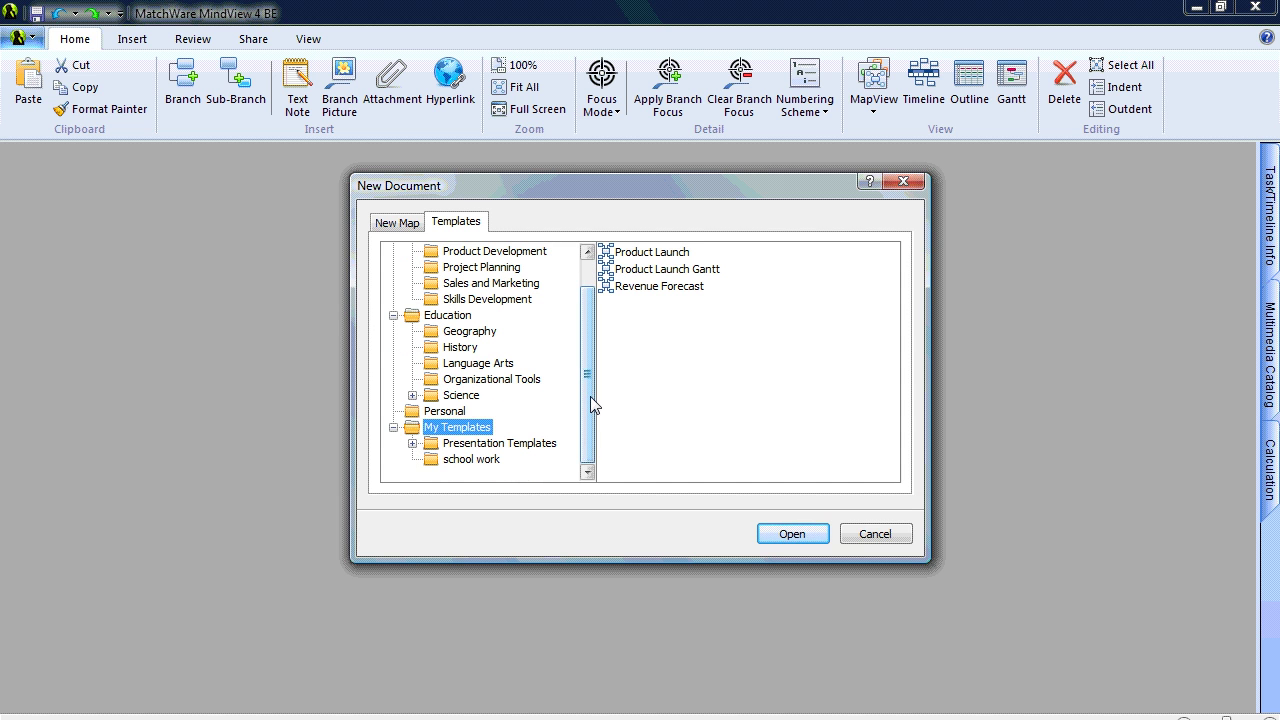
drag(591, 403, 586, 351)
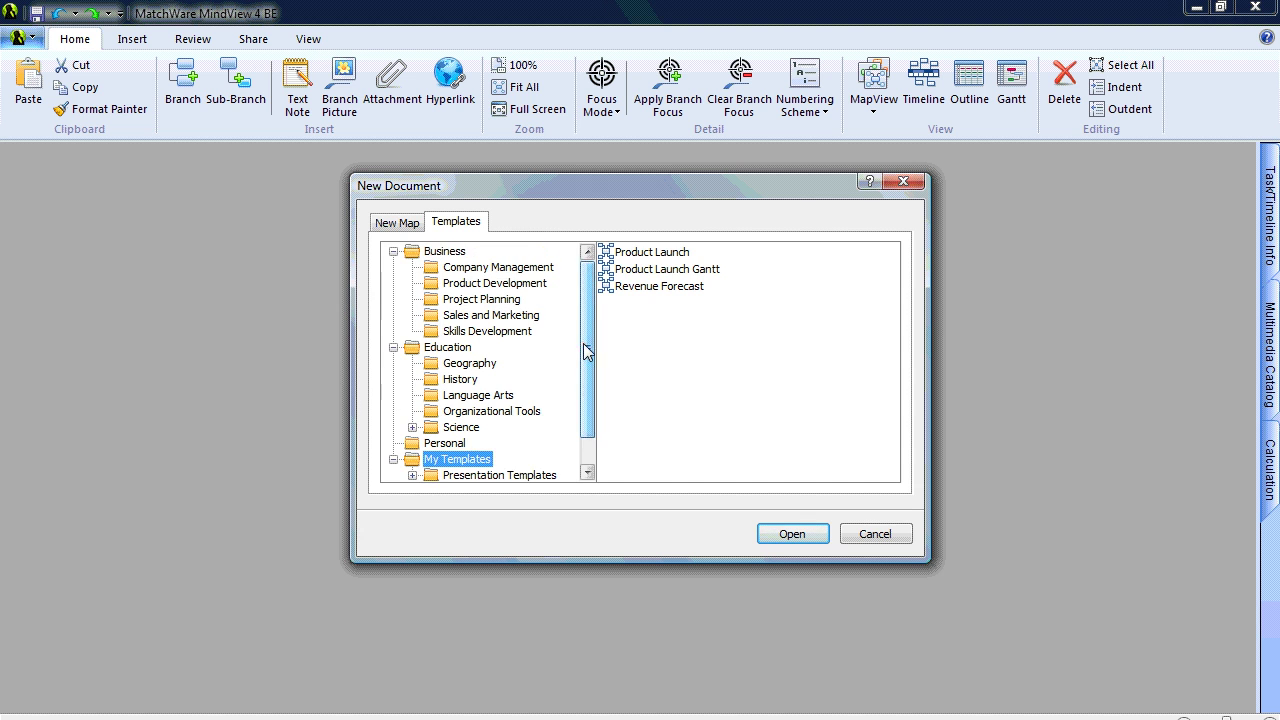
click(405, 224)
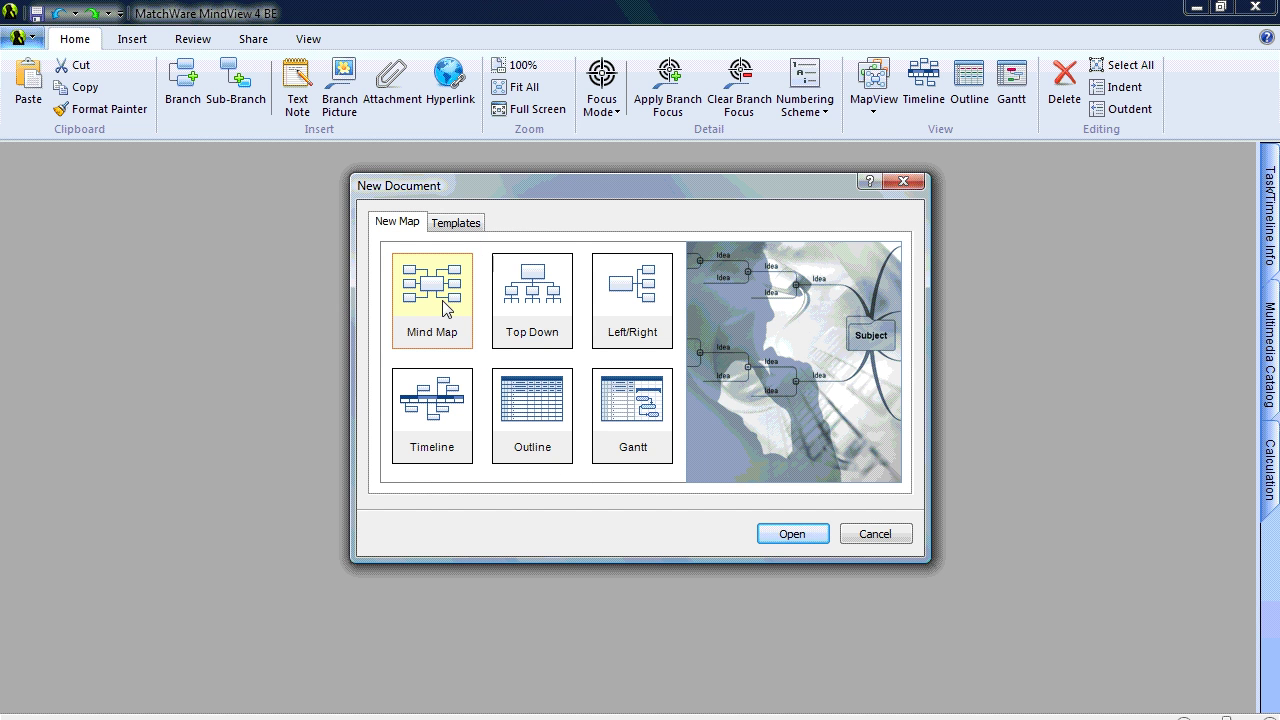
Create a blank Mind Map and look over the Insert and Review ribbon features
click(785, 536)
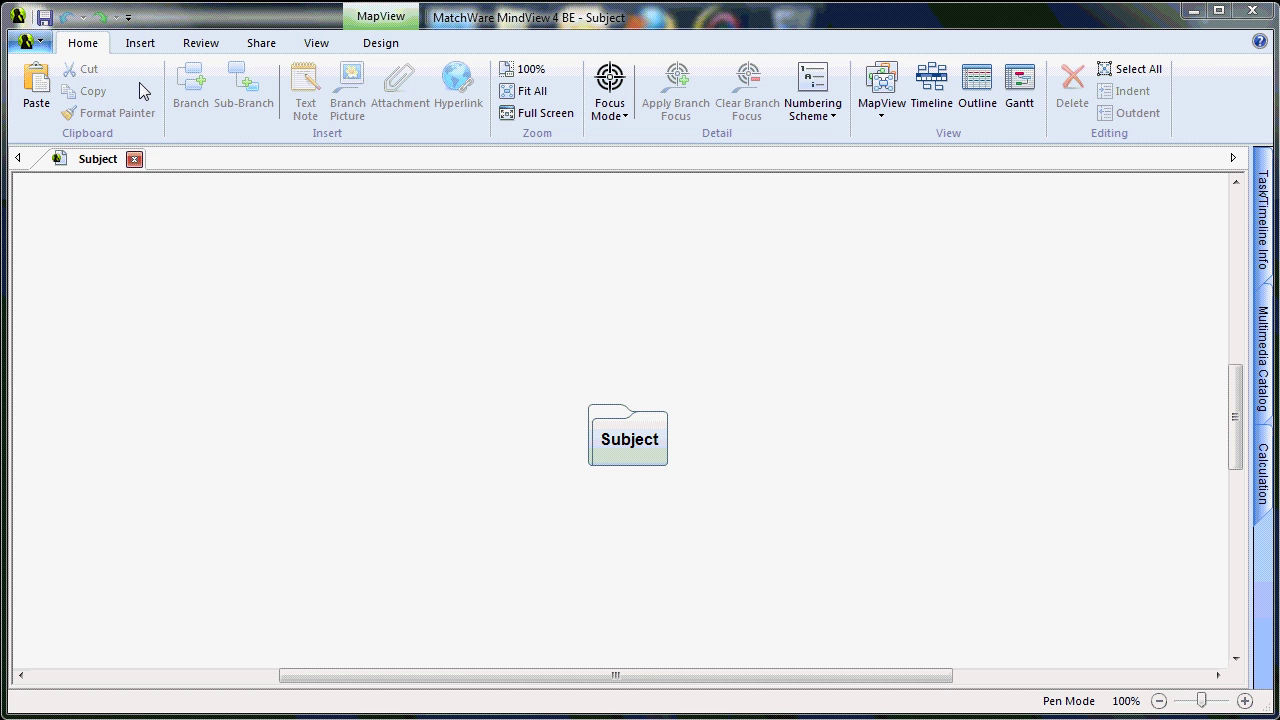
click(140, 44)
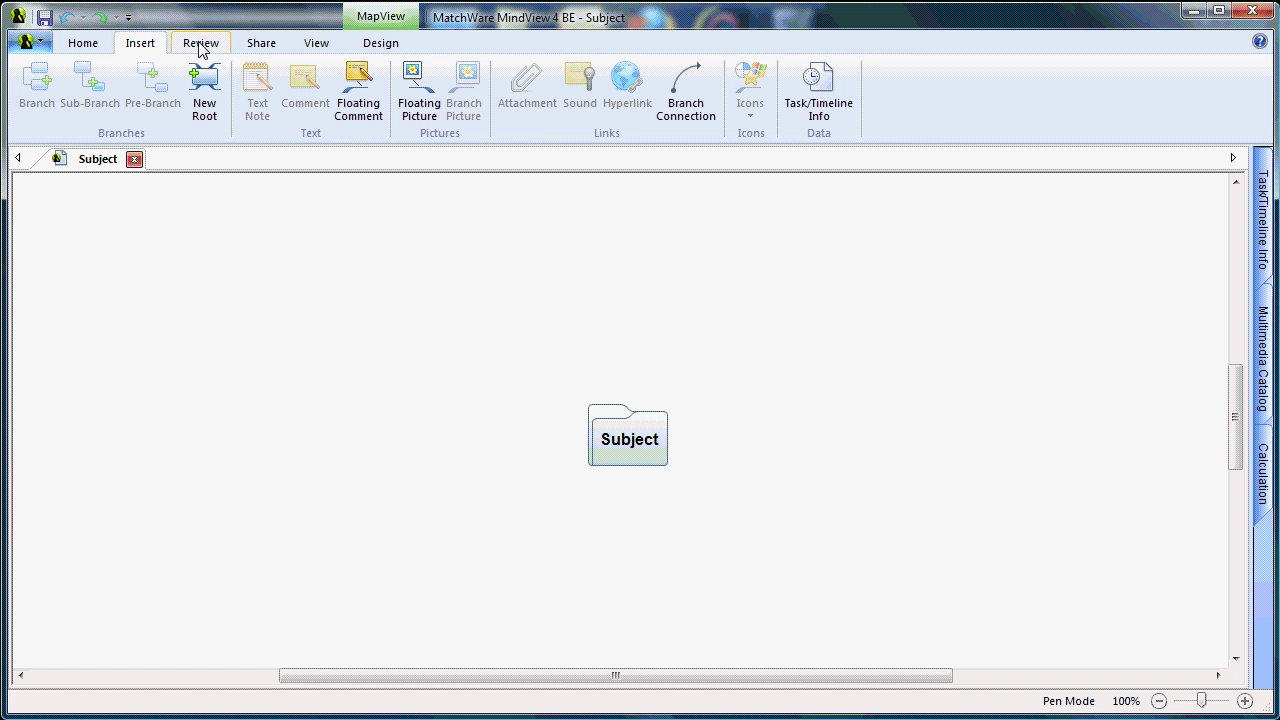
click(200, 44)
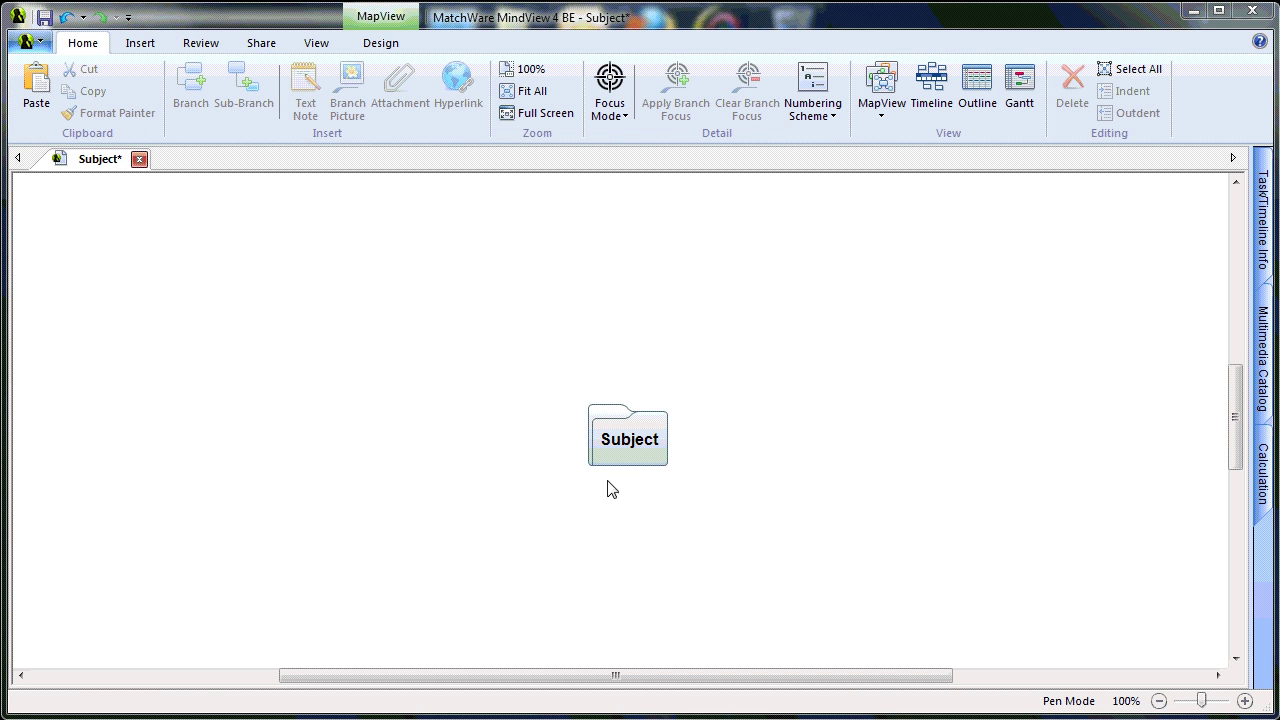
Rename the central Subject topic to Agenda
click(634, 446)
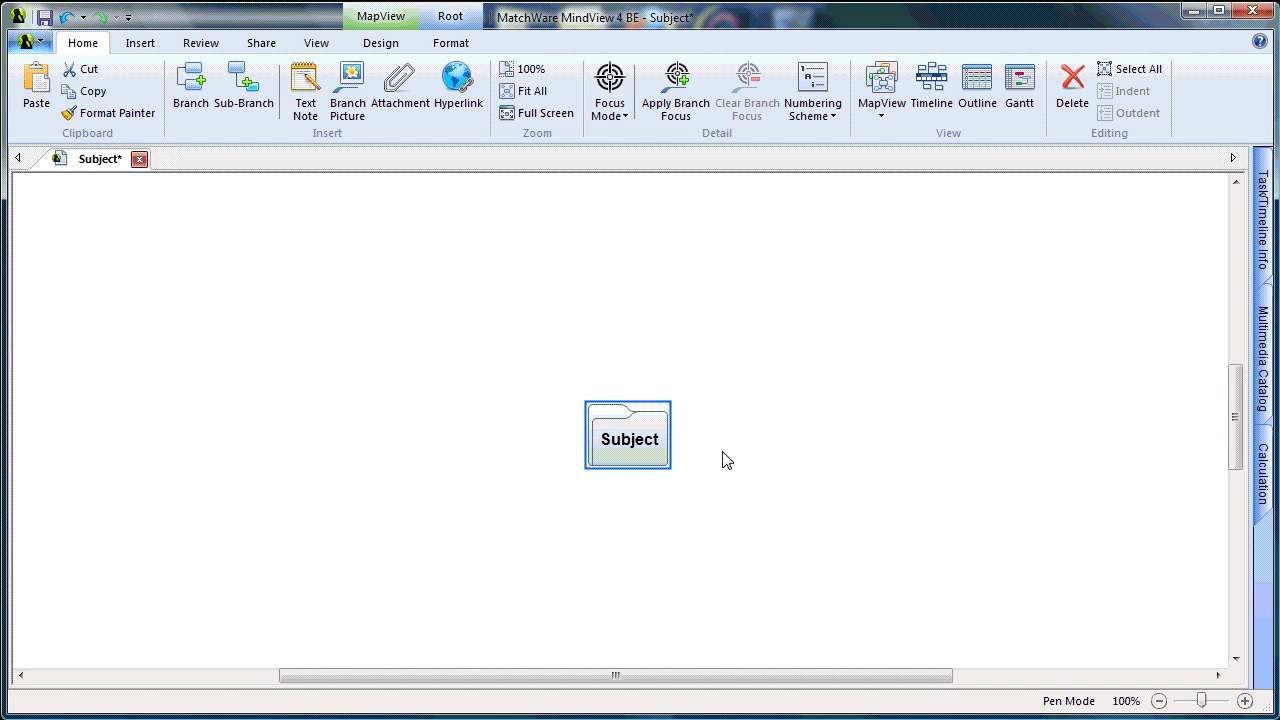
text(Agenda)
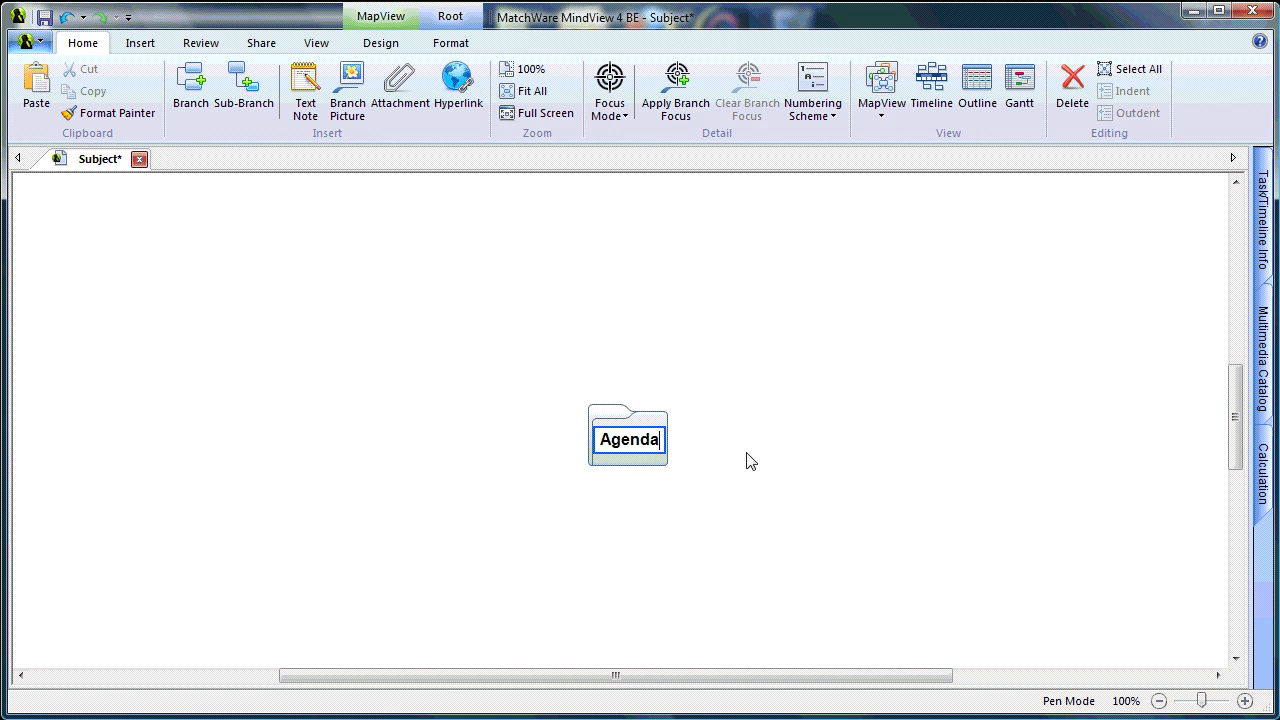
key(Return)
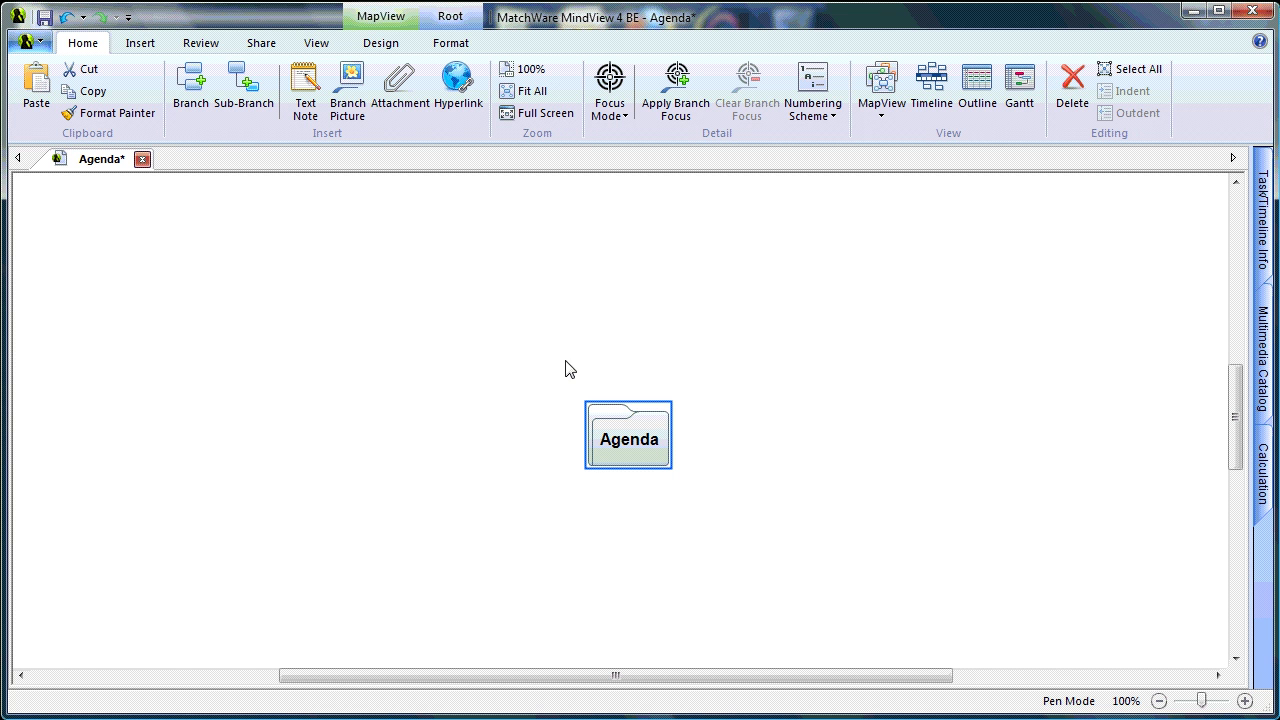
Add four main Idea branches to the Agenda root
click(191, 107)
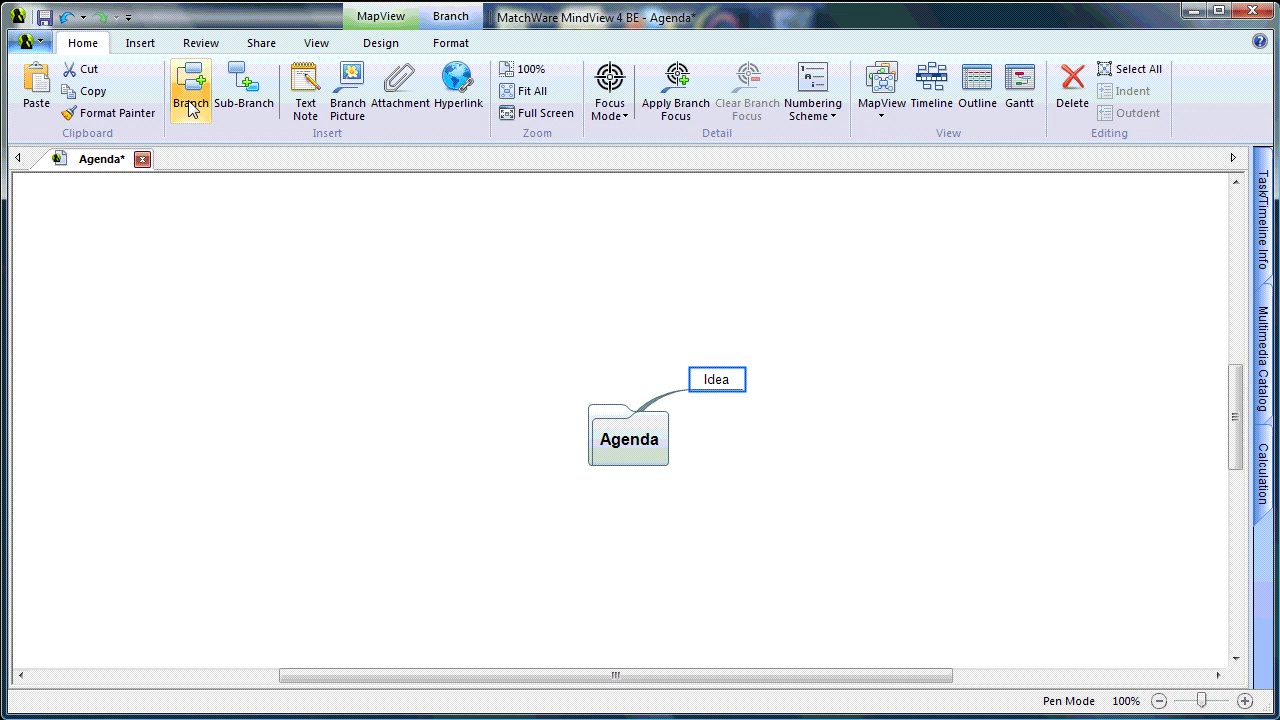
click(191, 107)
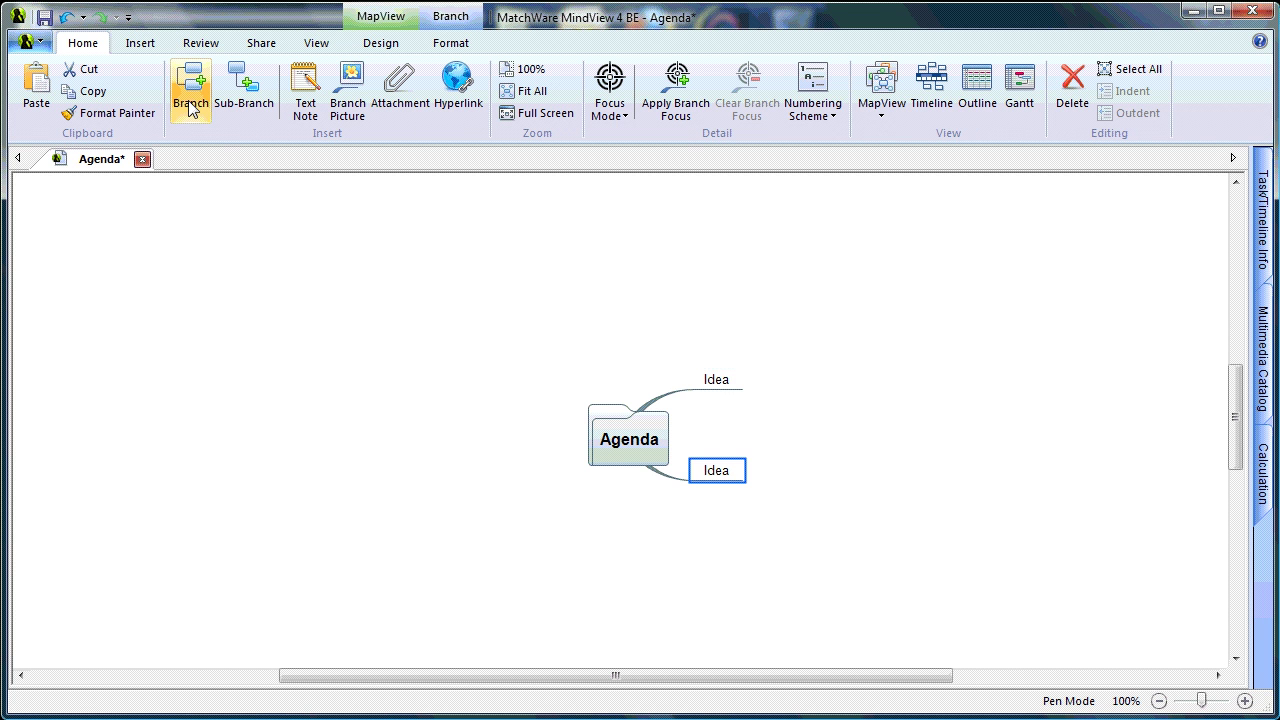
click(191, 107)
click(191, 107)
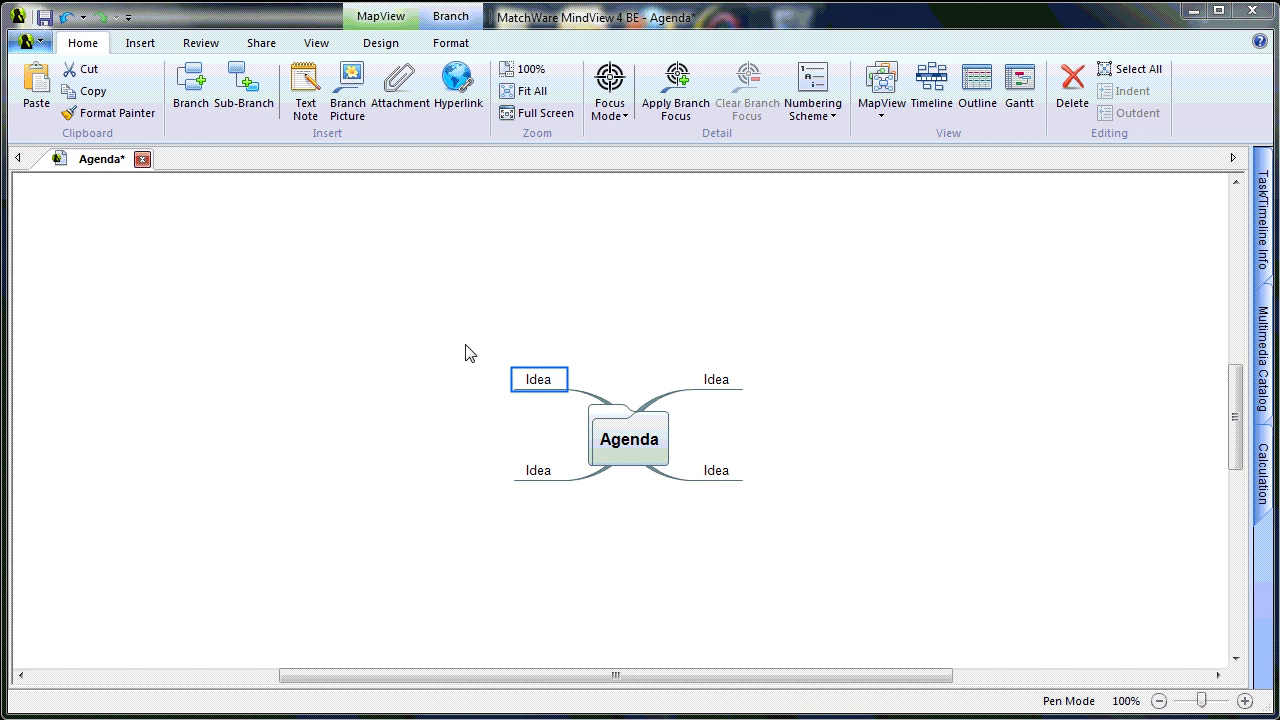
Add five sub-branches under the upper-left Idea, then three children under the bottom one
click(252, 105)
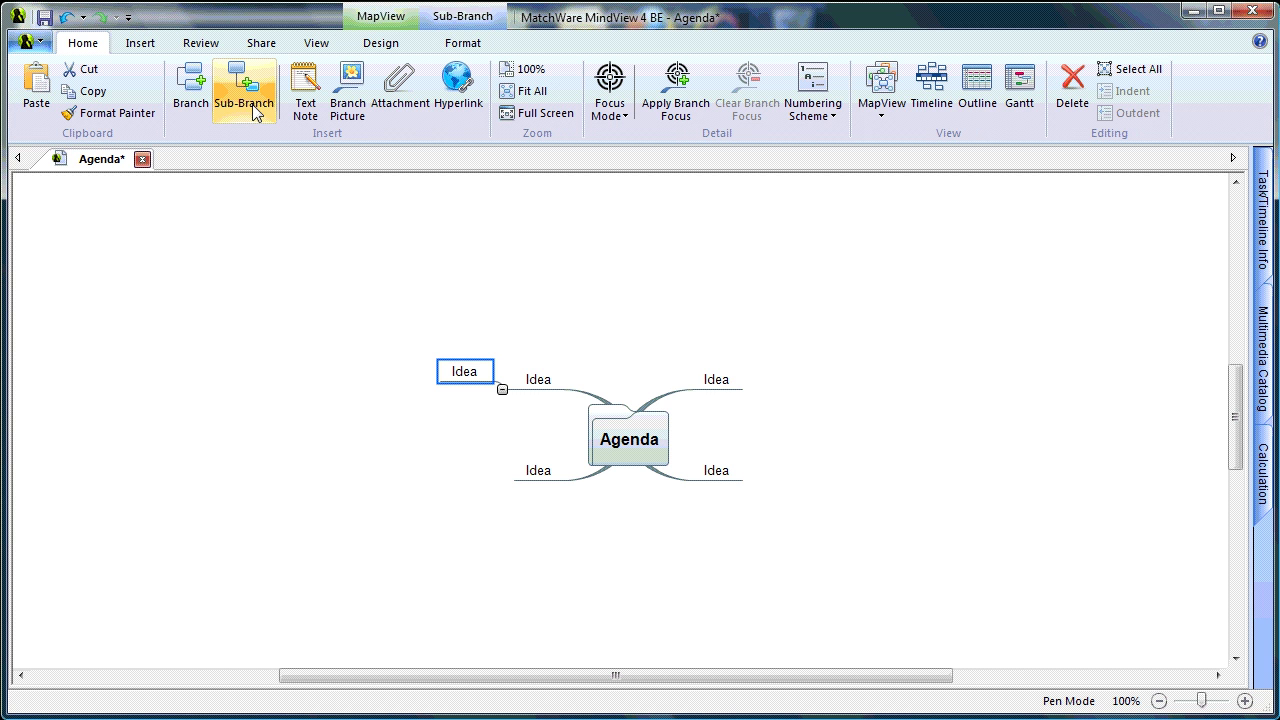
click(191, 105)
click(191, 105)
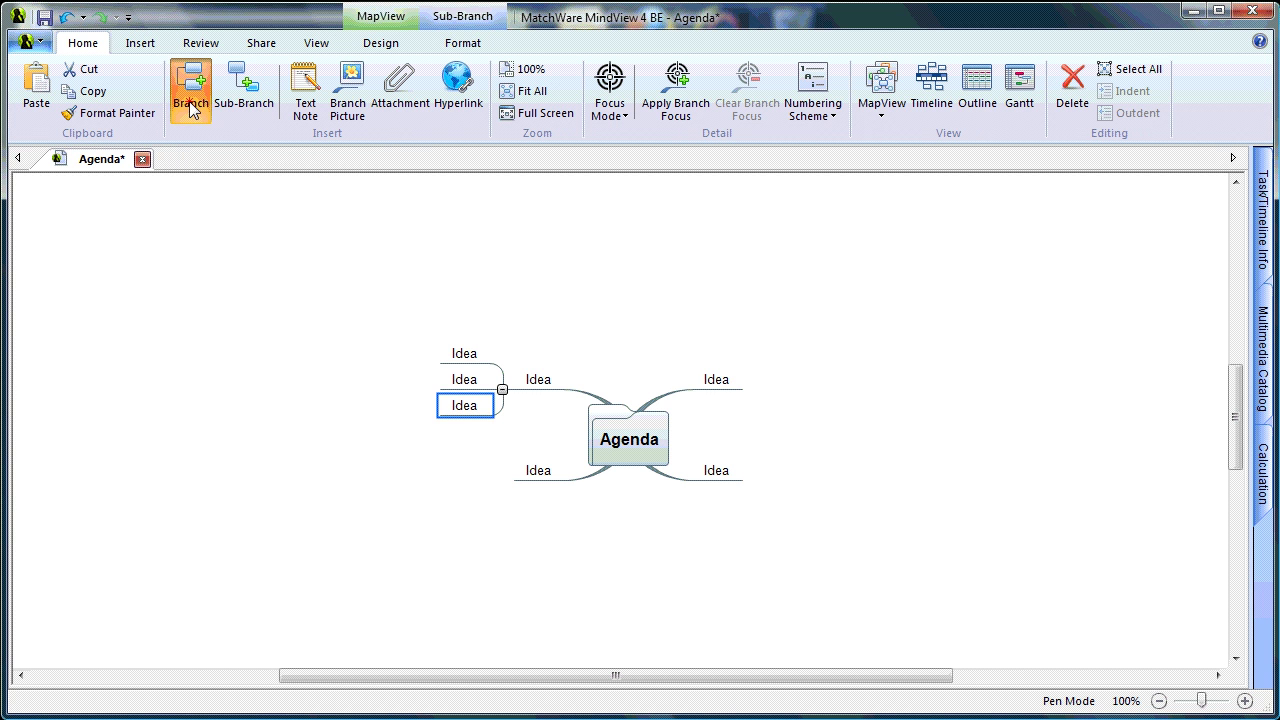
click(191, 105)
click(191, 105)
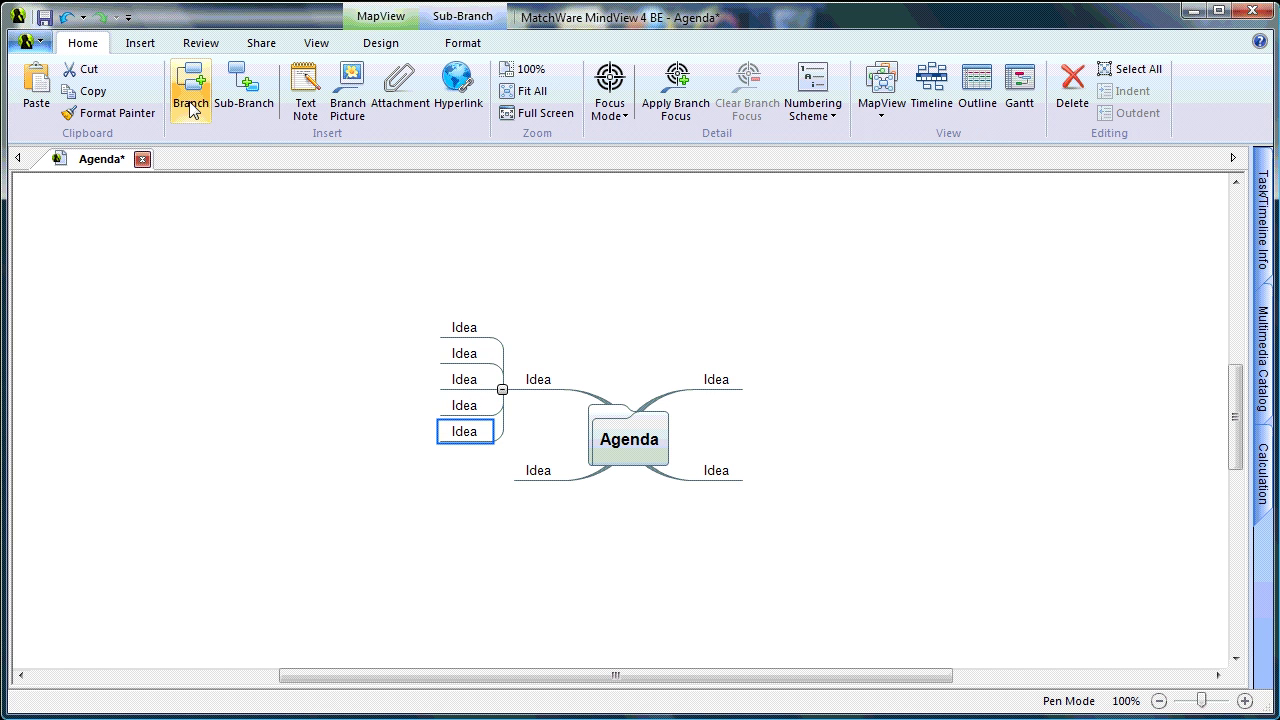
click(239, 104)
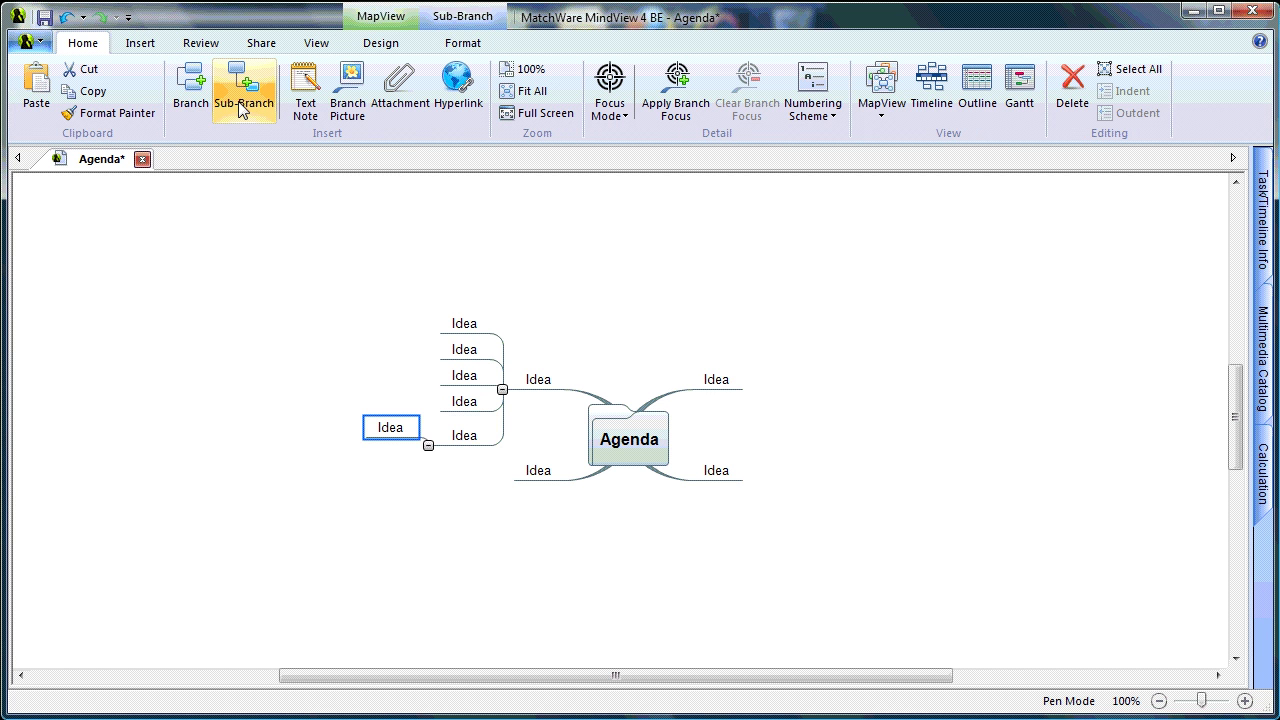
click(175, 108)
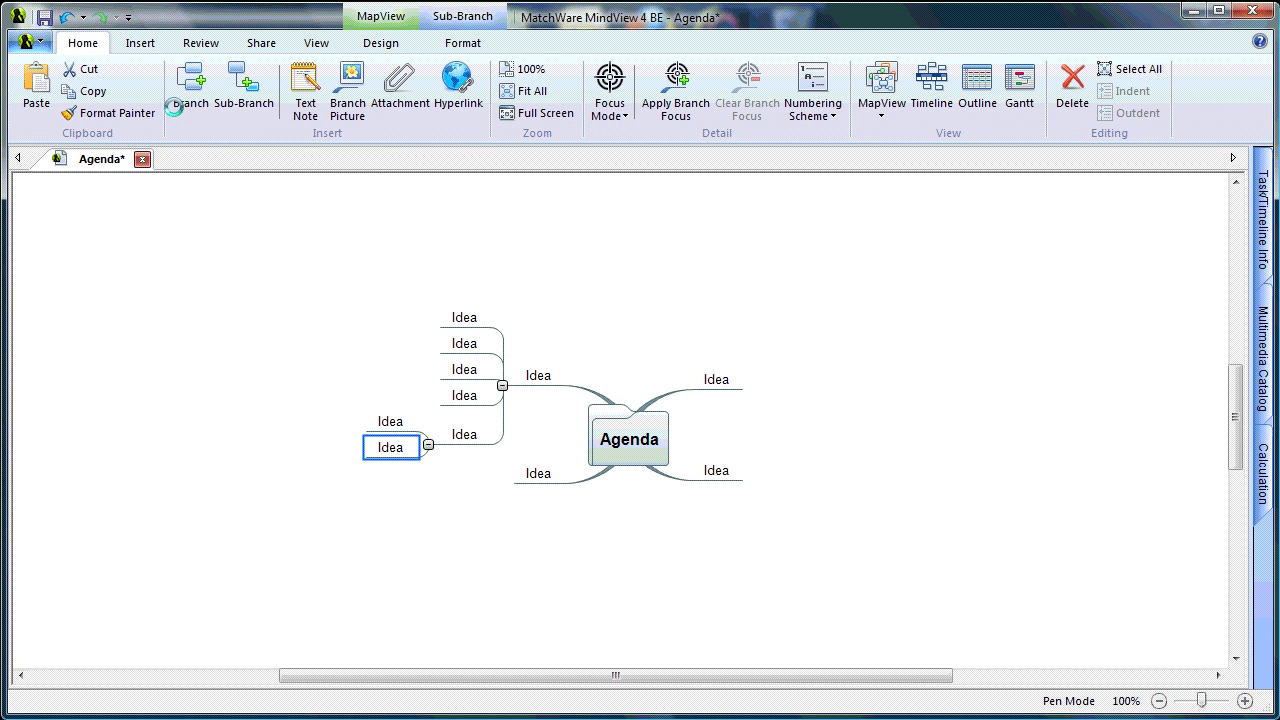
click(176, 110)
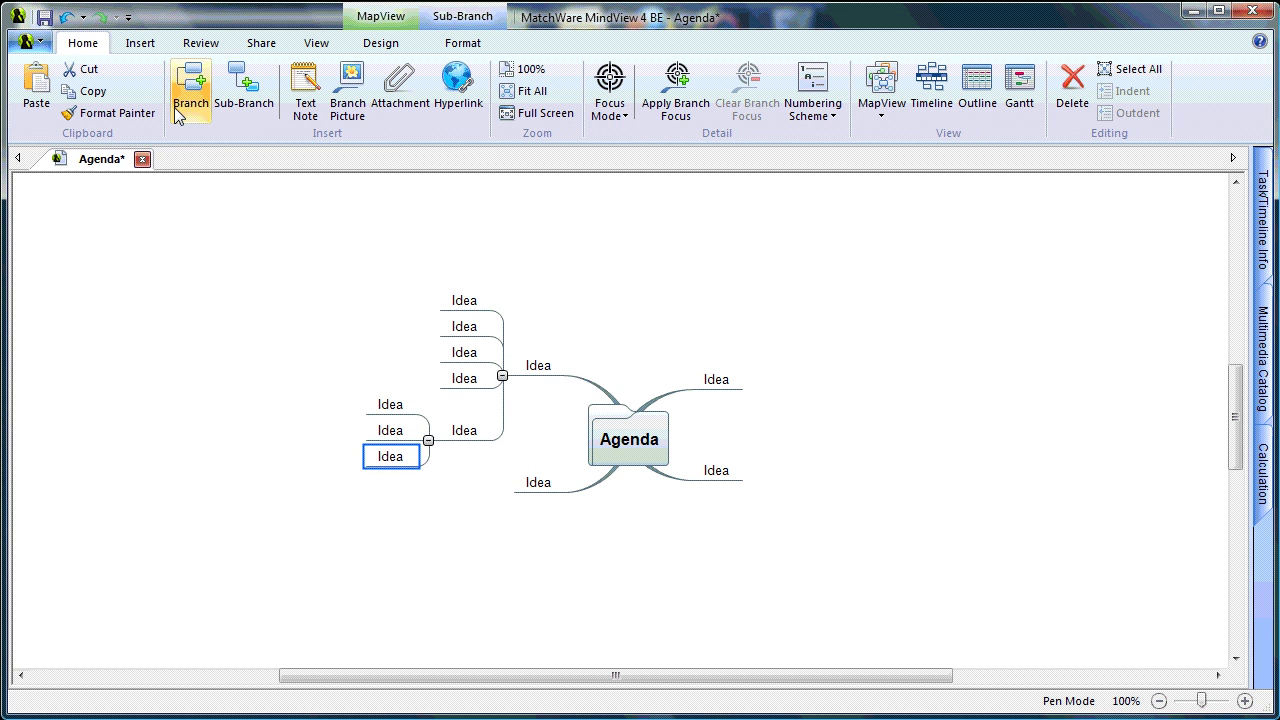
Open the right-hand Idea branch's context menu and dismiss it without inserting anything
right_click(717, 381)
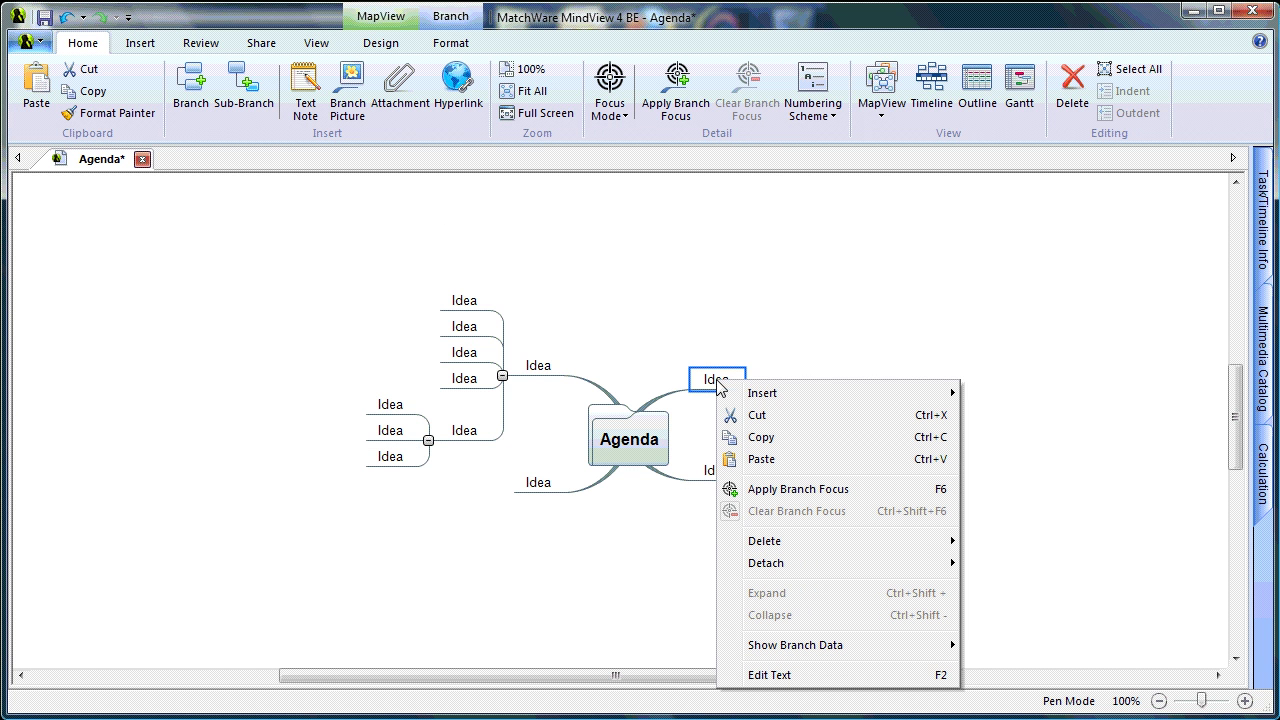
mouse_move(730, 402)
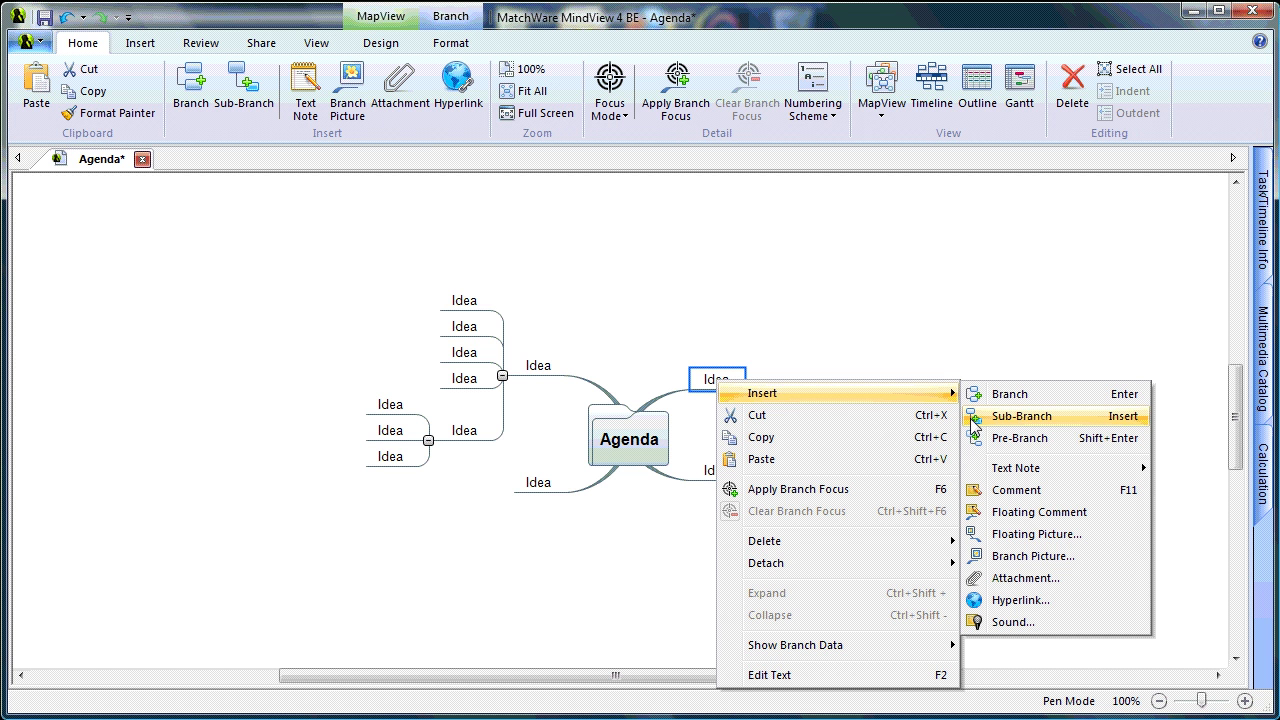
click(946, 364)
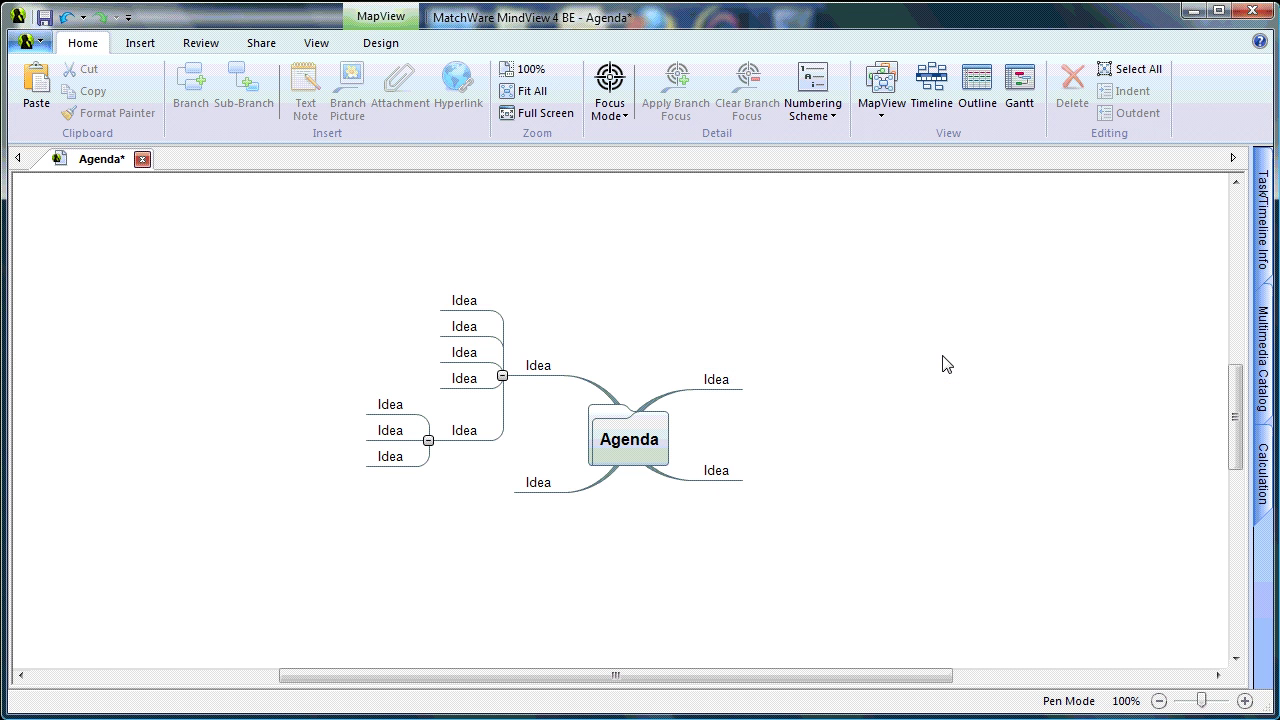
Move the bottom-left Idea sub-branch under the lower-right branch
click(386, 459)
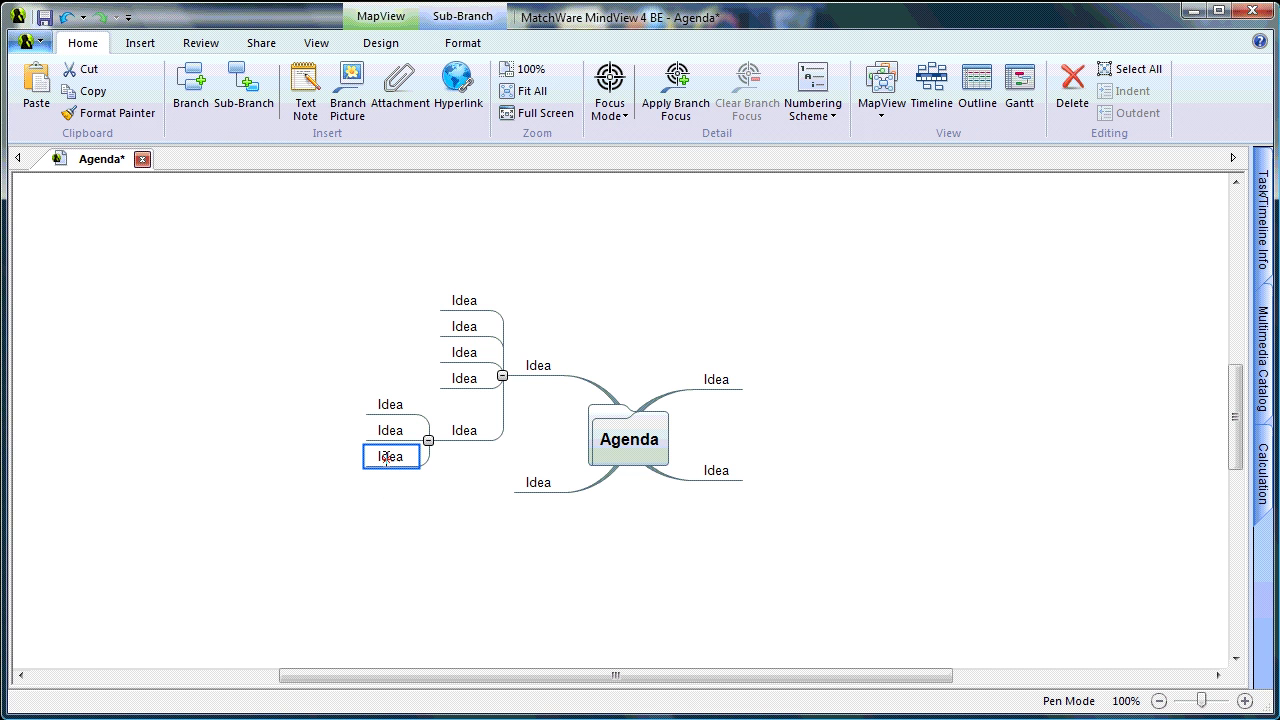
drag(386, 459, 713, 476)
click(697, 540)
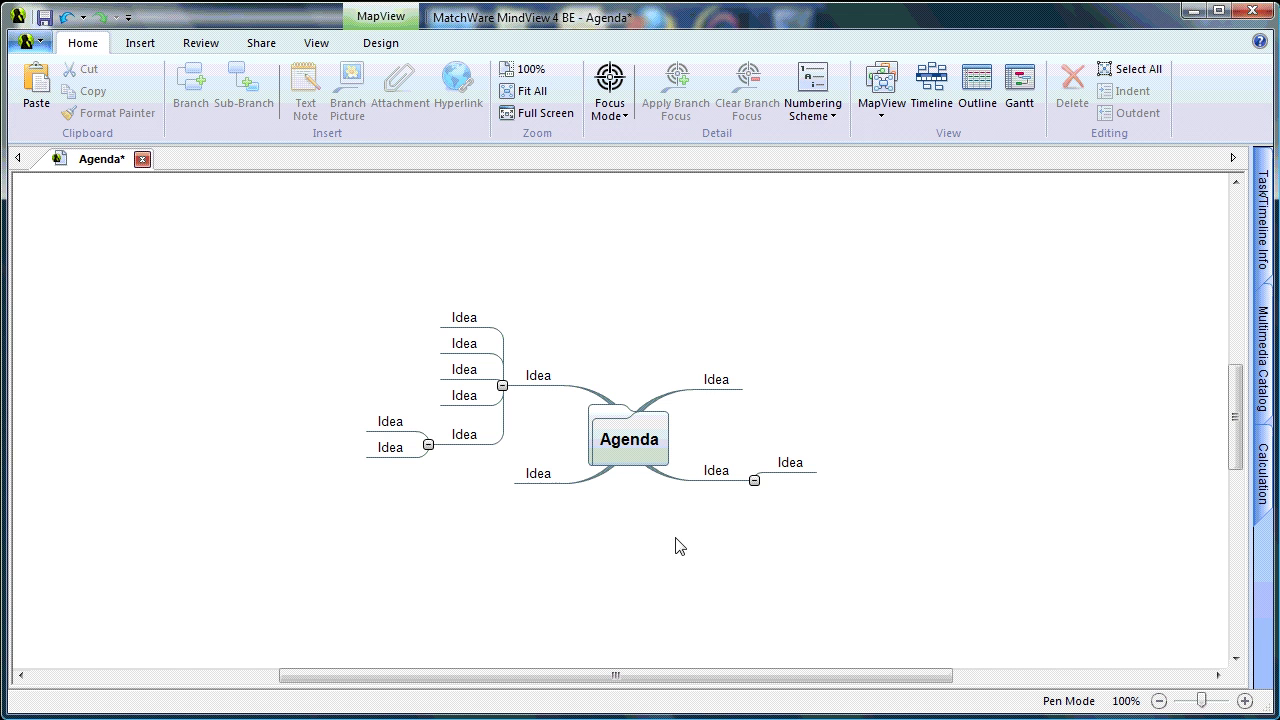
Copy the two left Idea sub-branches and paste them under the right-hand Idea
drag(323, 409, 414, 477)
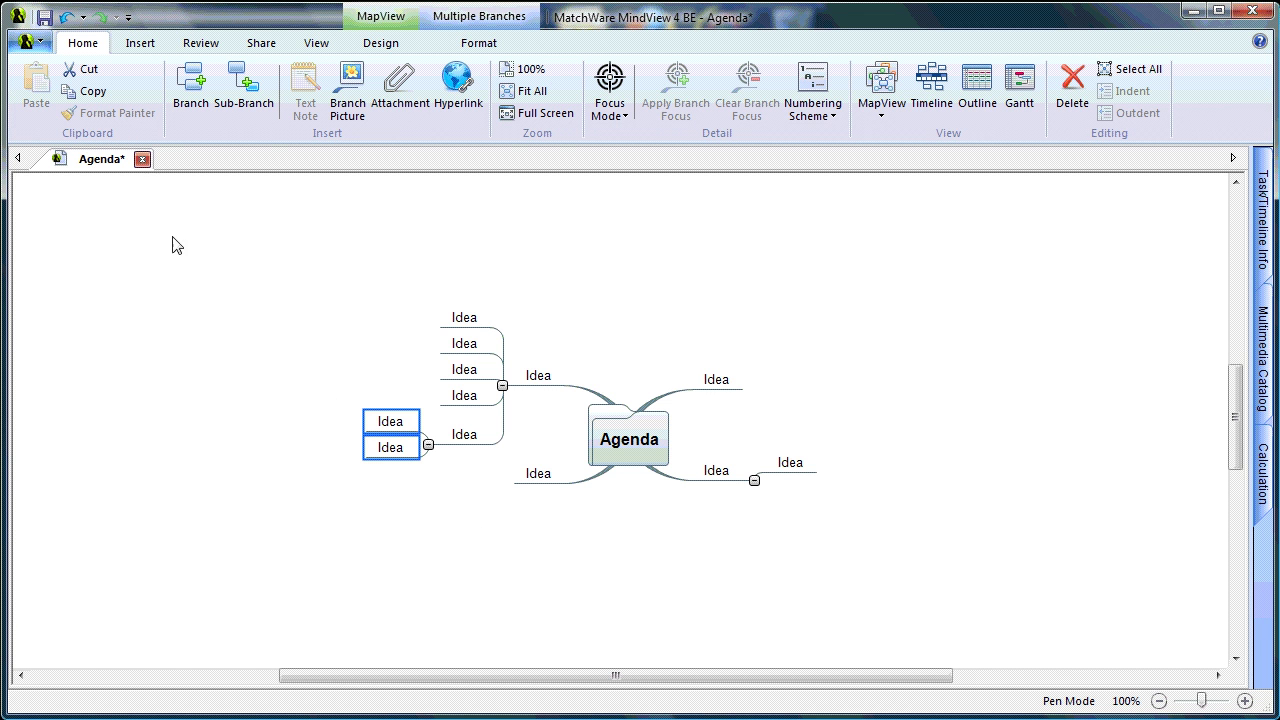
click(94, 96)
click(798, 466)
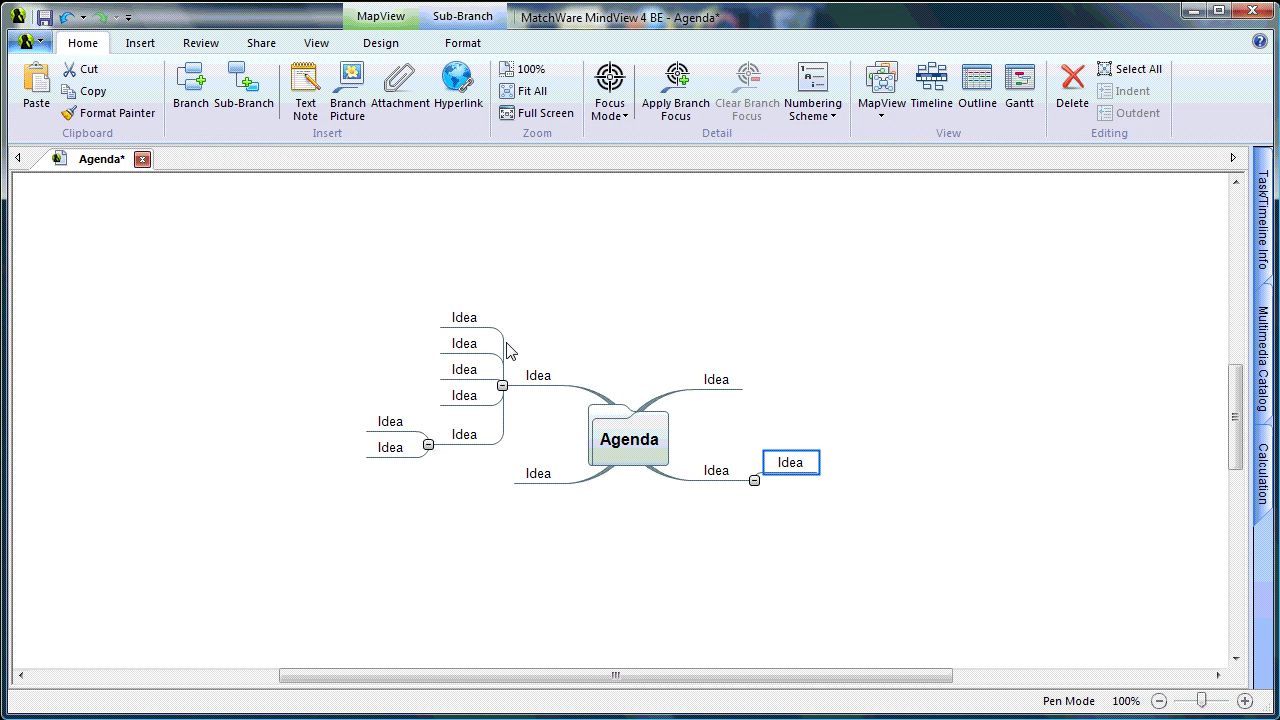
click(40, 100)
click(249, 389)
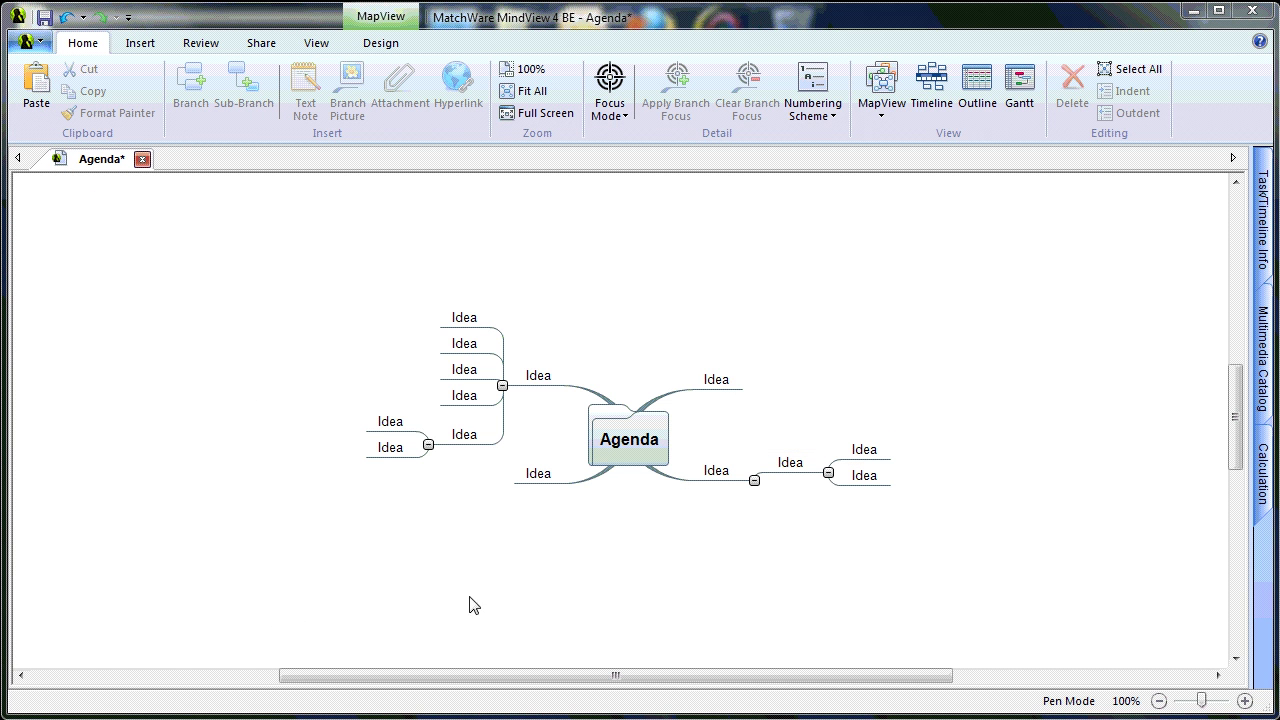
Delete the pasted sub-branch and then every remaining Idea branch, leaving only Agenda
click(860, 450)
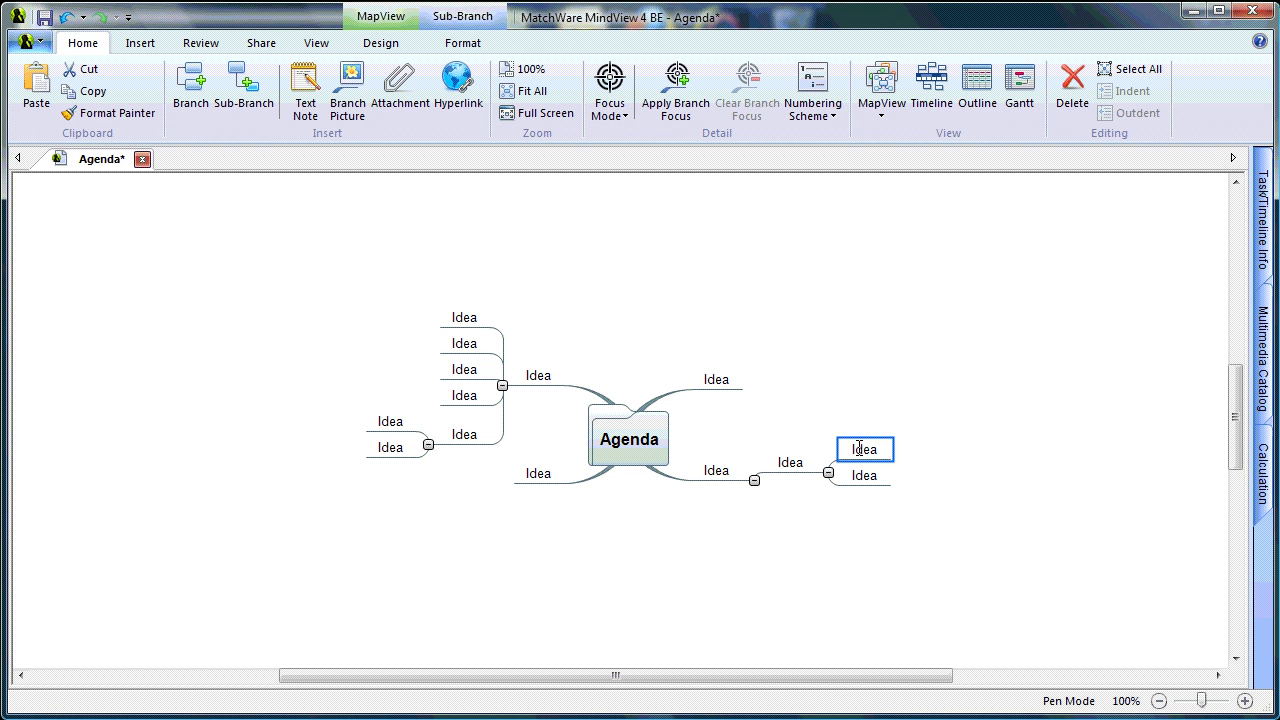
key(Delete)
click(886, 377)
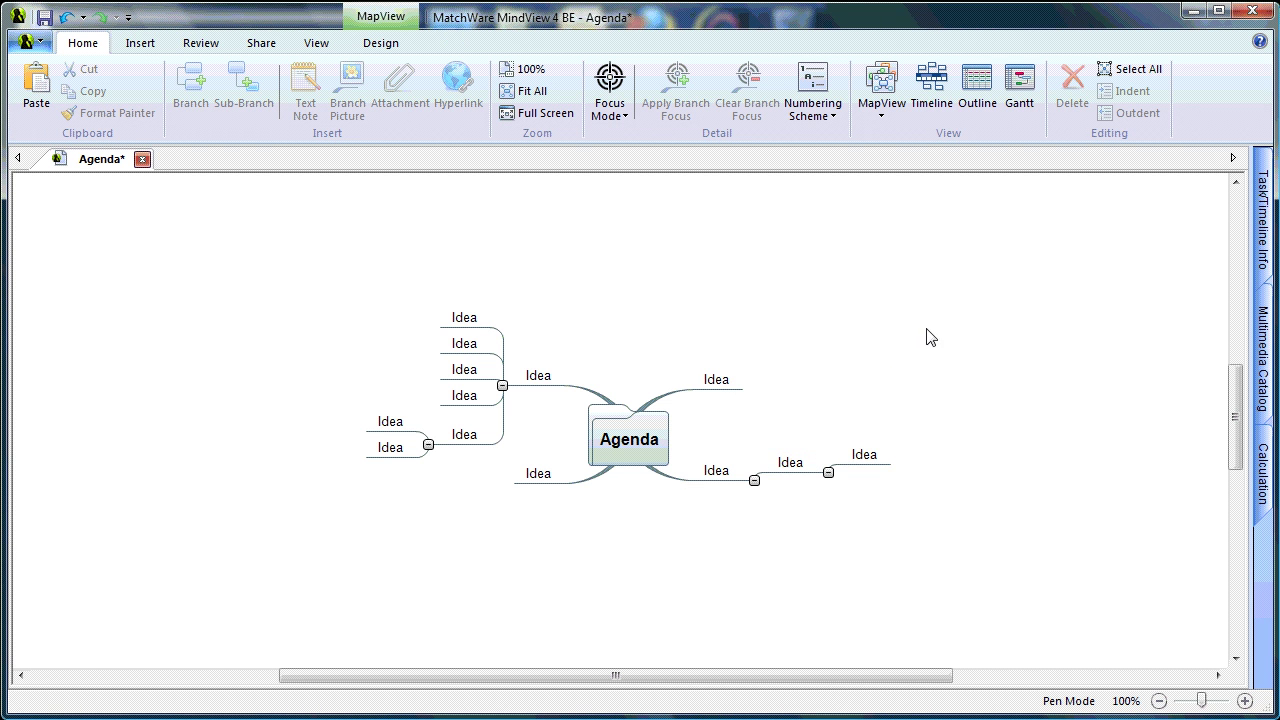
drag(928, 337, 702, 537)
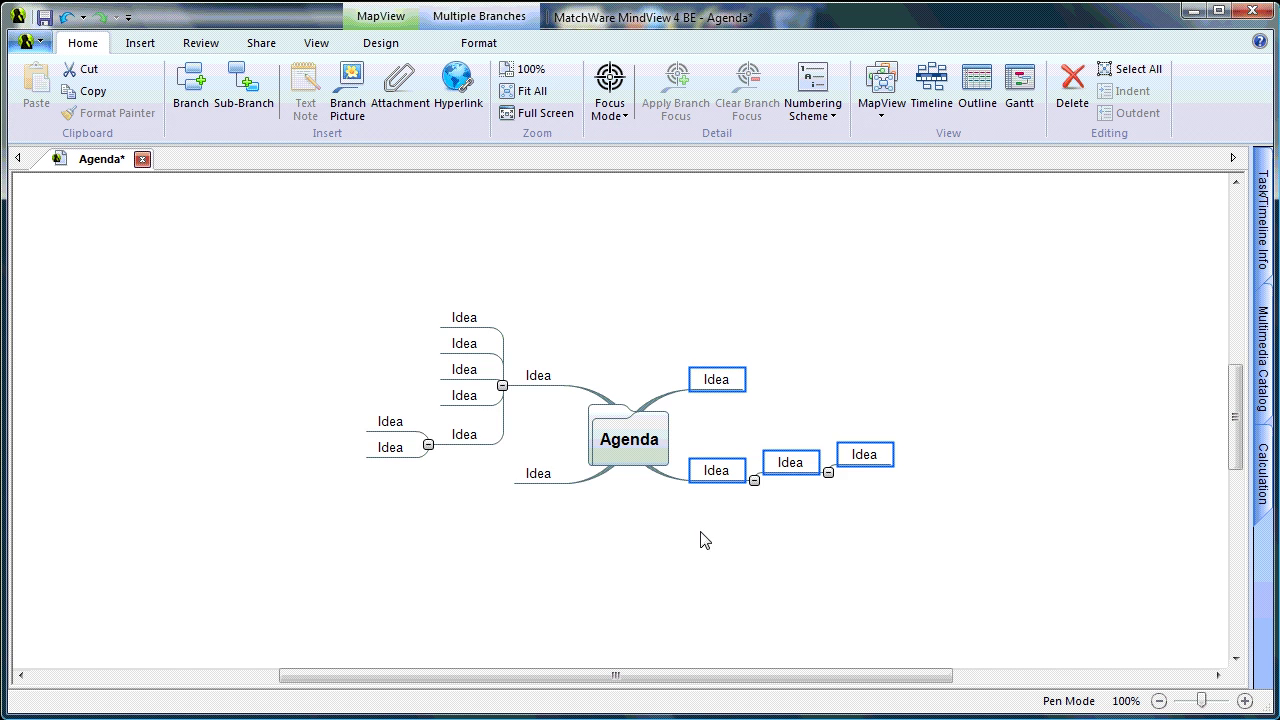
key(Delete)
drag(950, 332, 723, 572)
key(Delete)
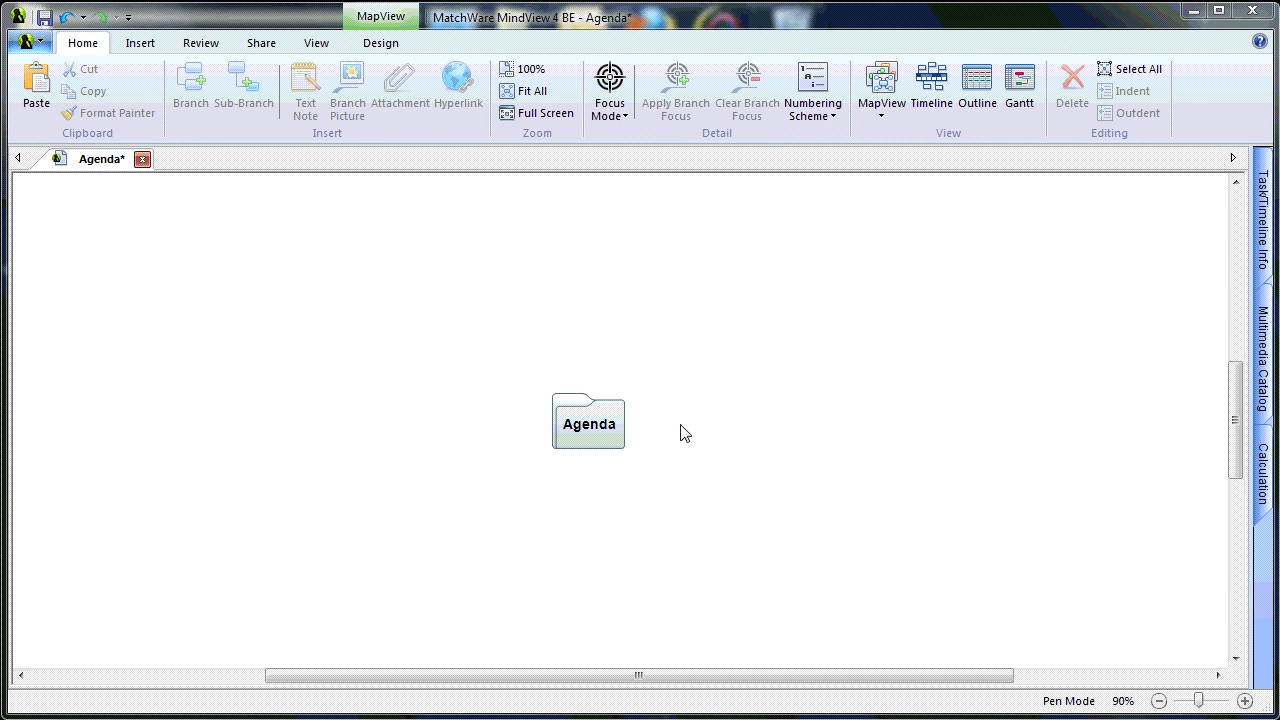
Add the main branches Introduction and Topic 1 to the Agenda root
click(600, 433)
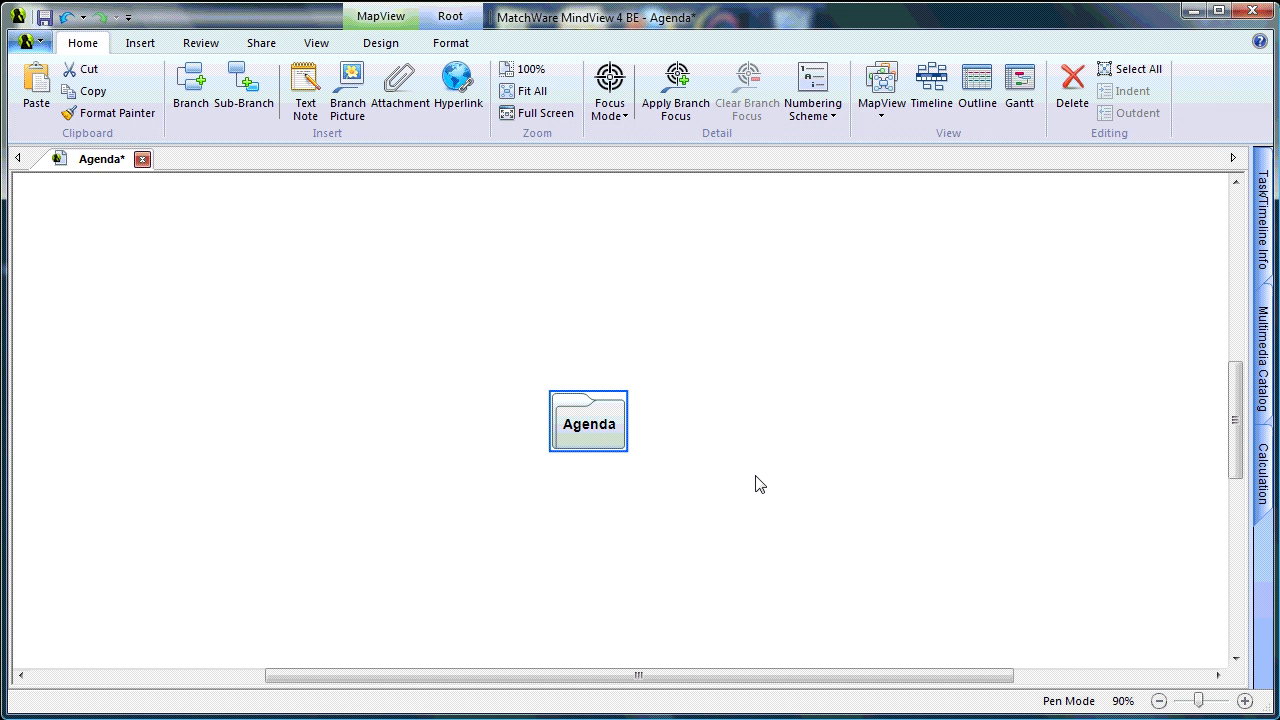
key(Insert)
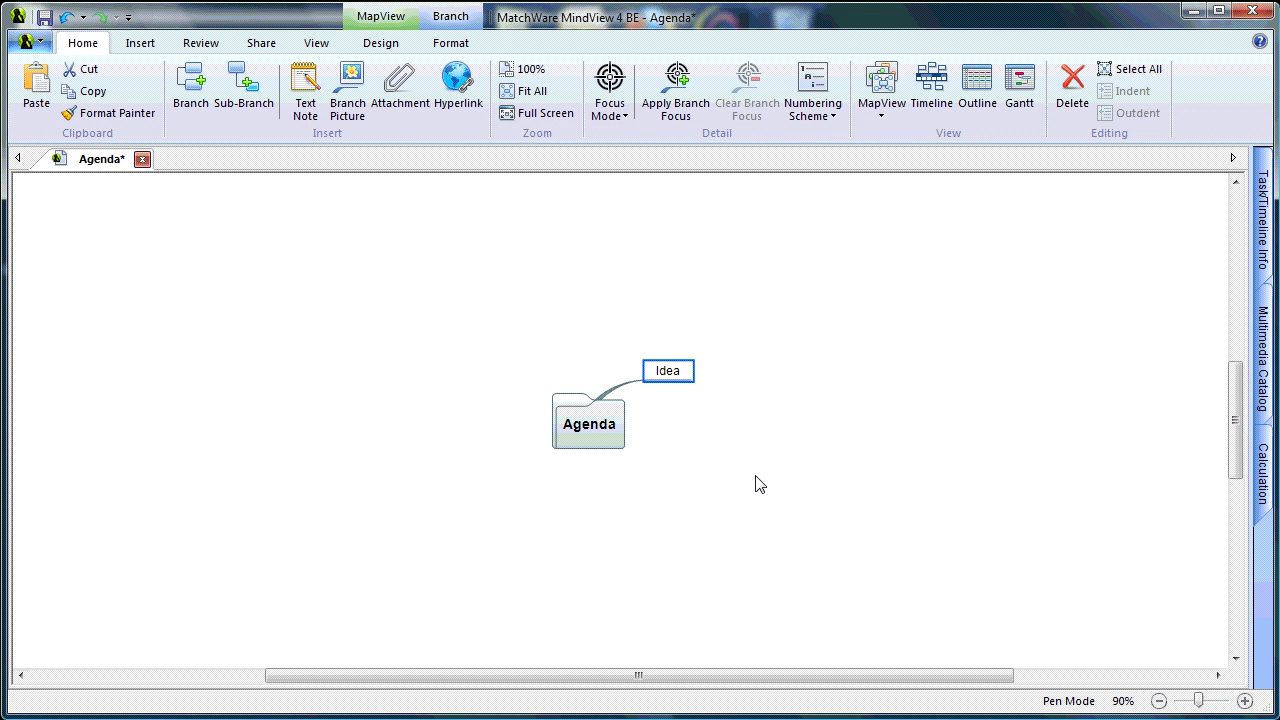
text(I)
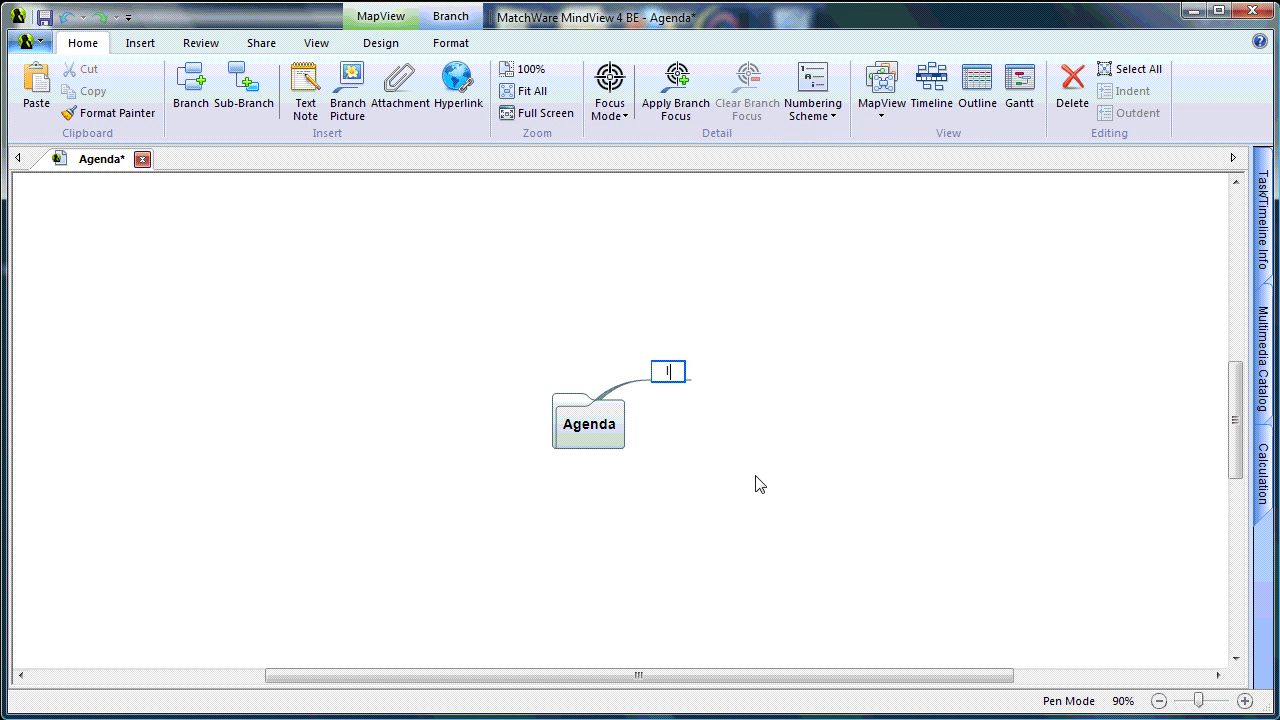
text(ntroduction)
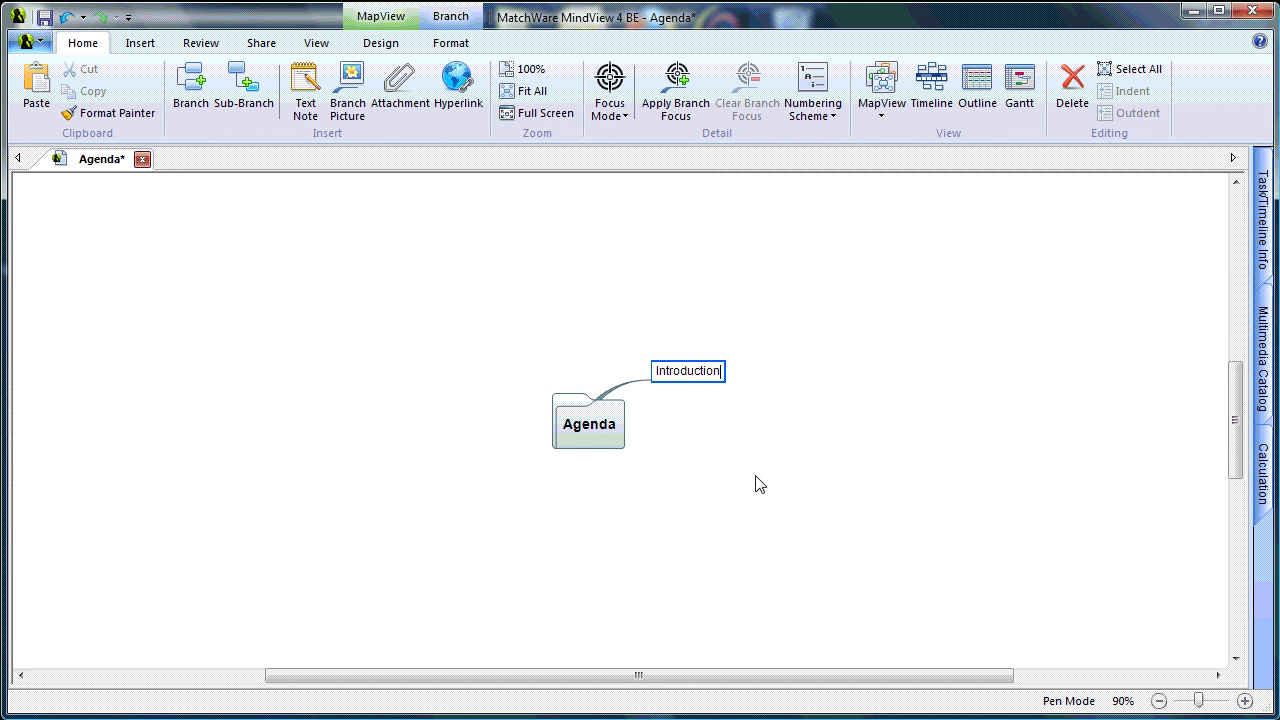
key(Return)
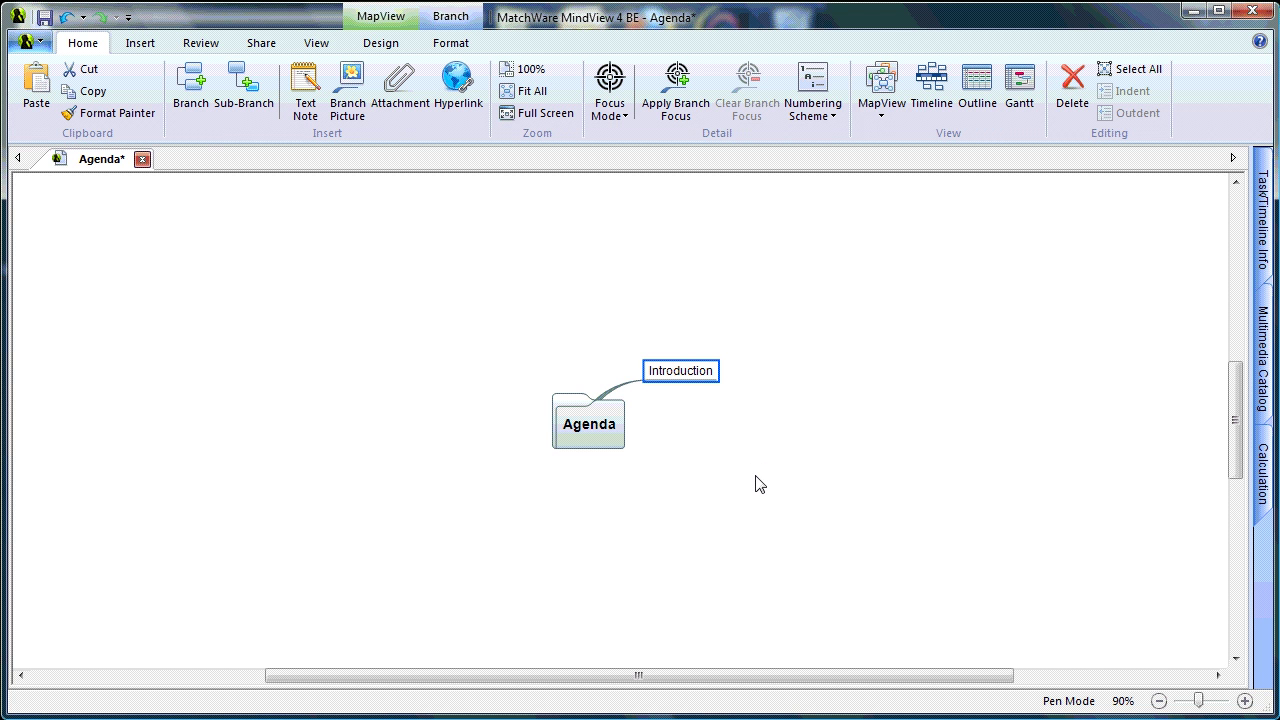
key(Return)
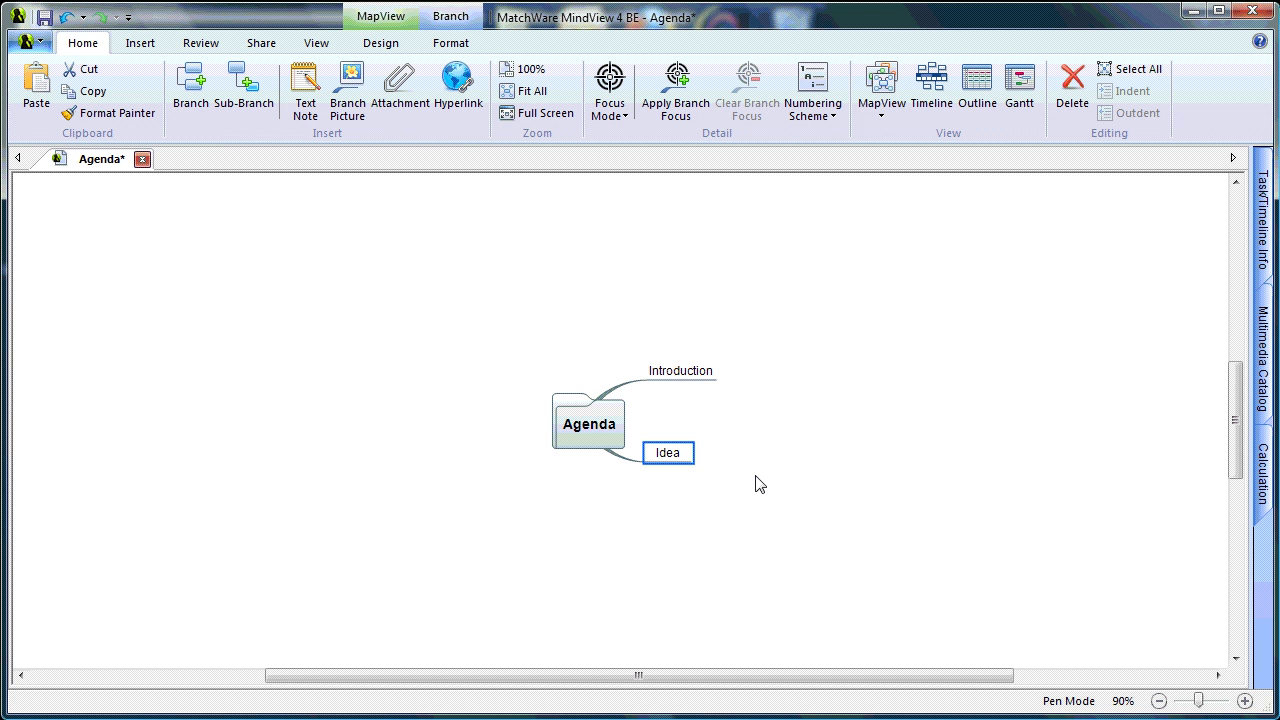
text(Topic 1)
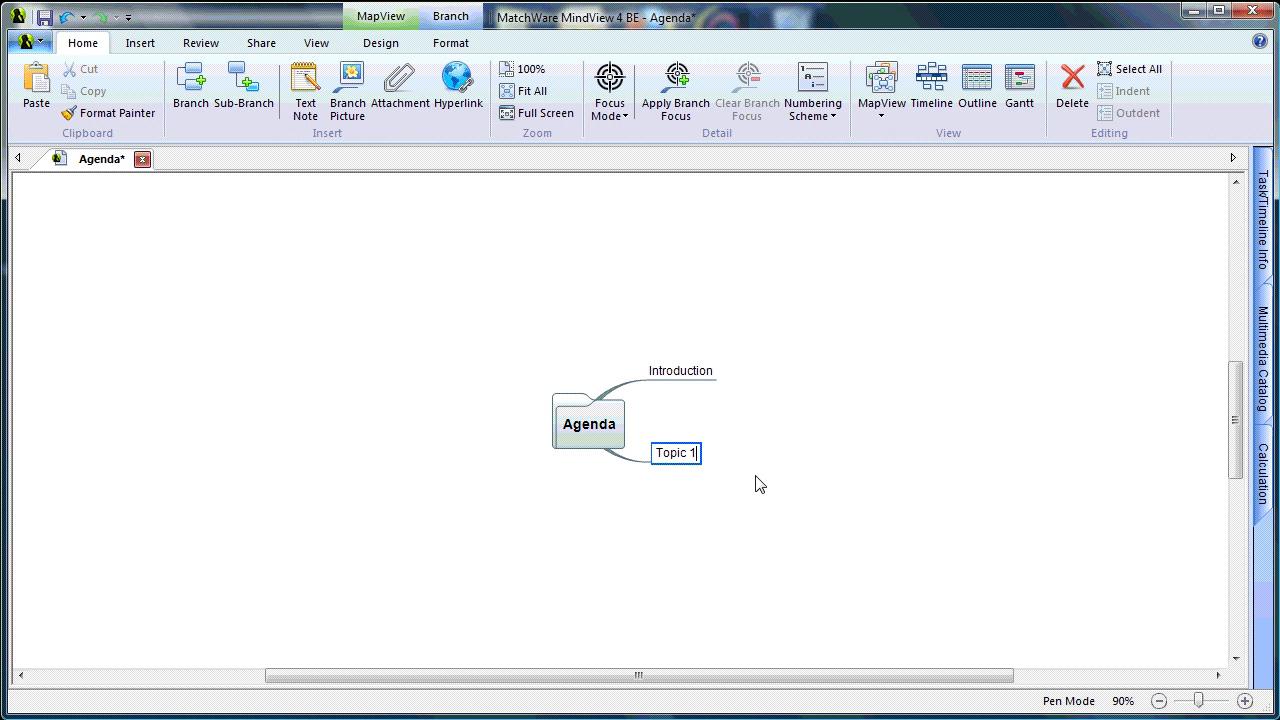
key(Return)
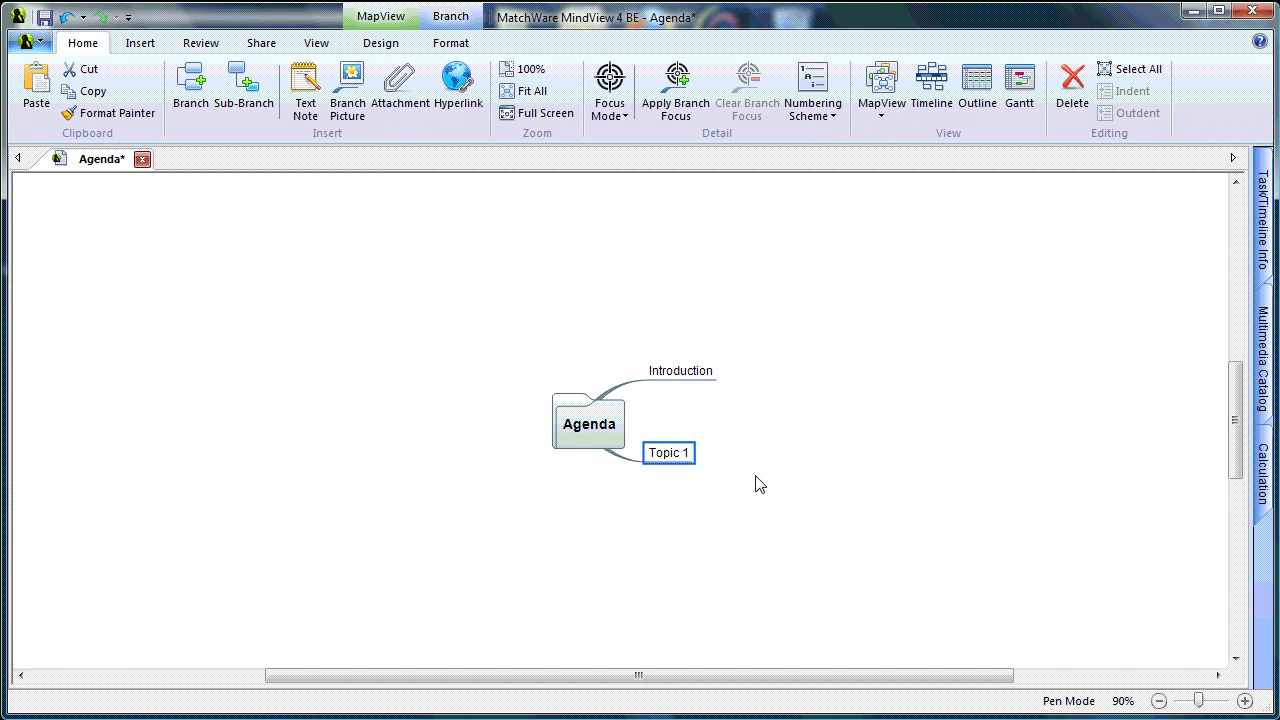
Add the main branches Topic 2 and Closing Remarks
key(Return)
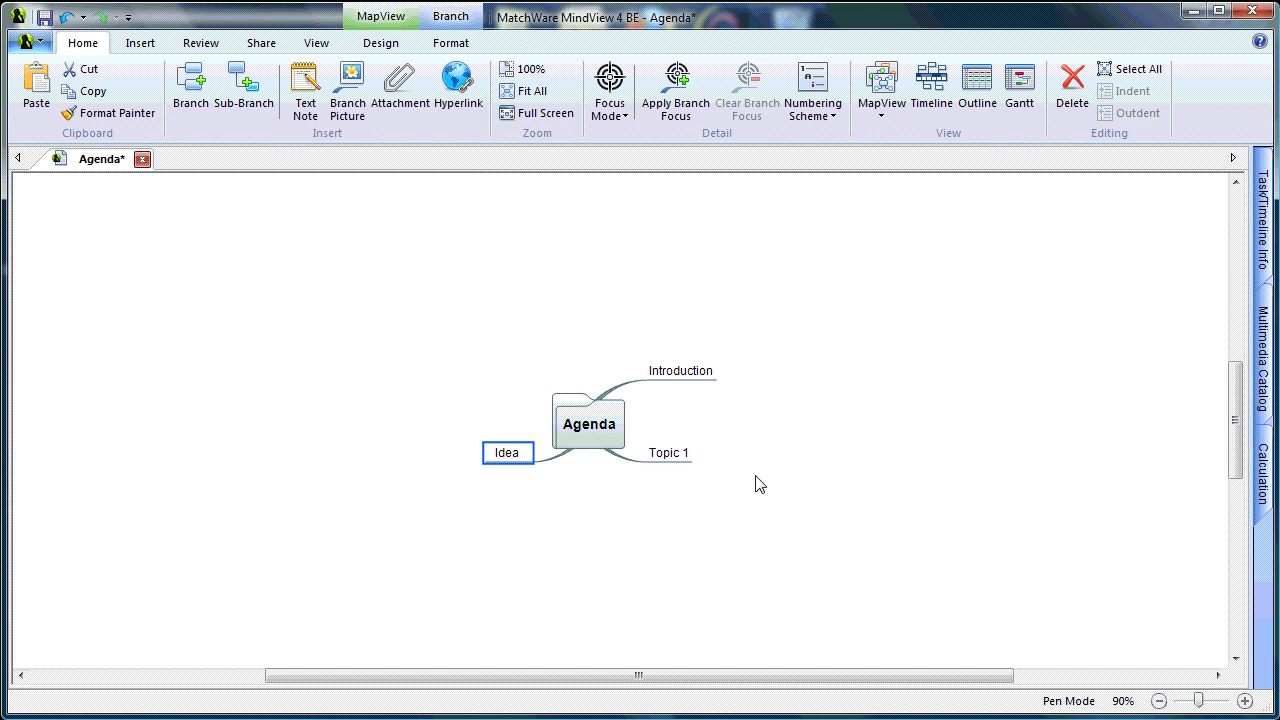
text(Topic 2)
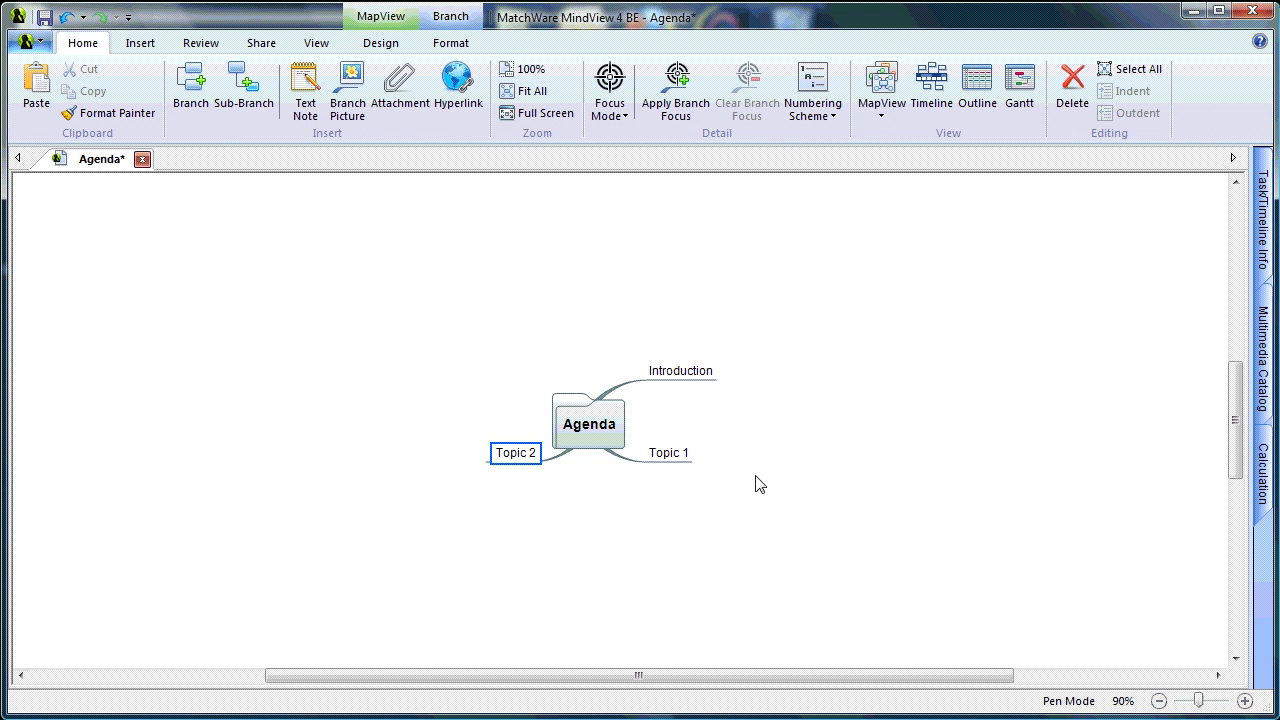
key(Return)
key(Return)
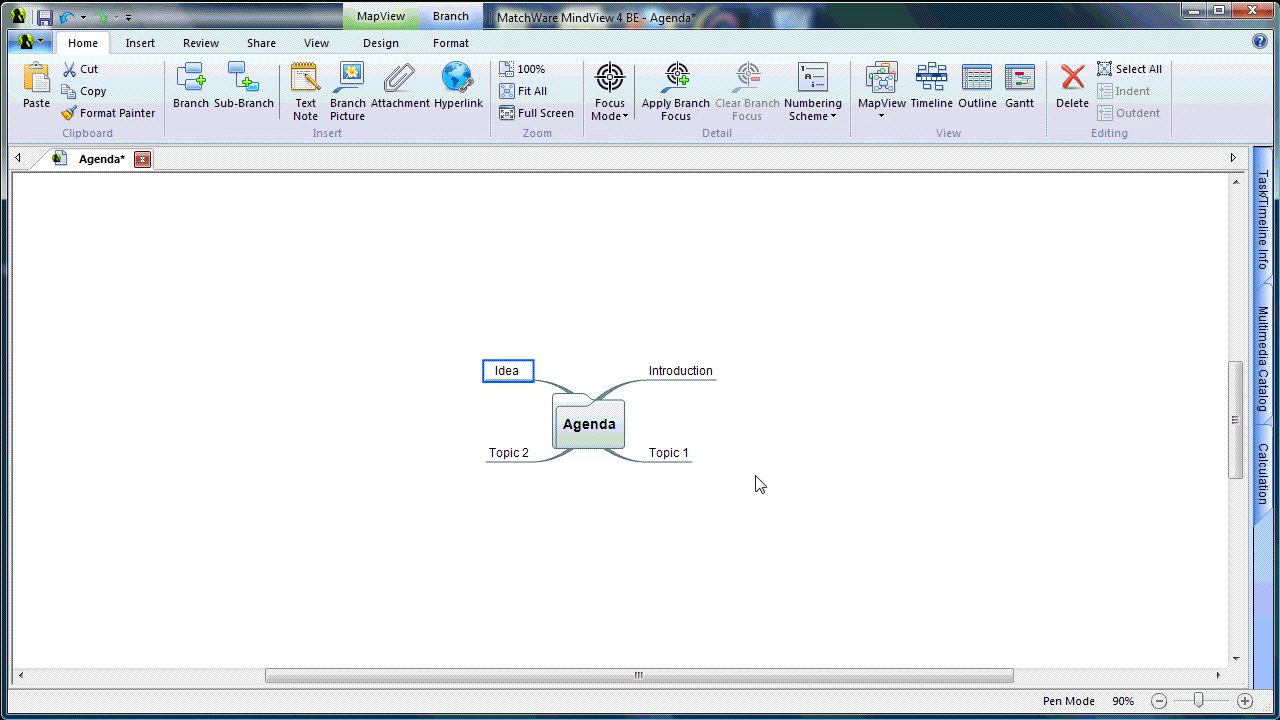
text(Closing Re)
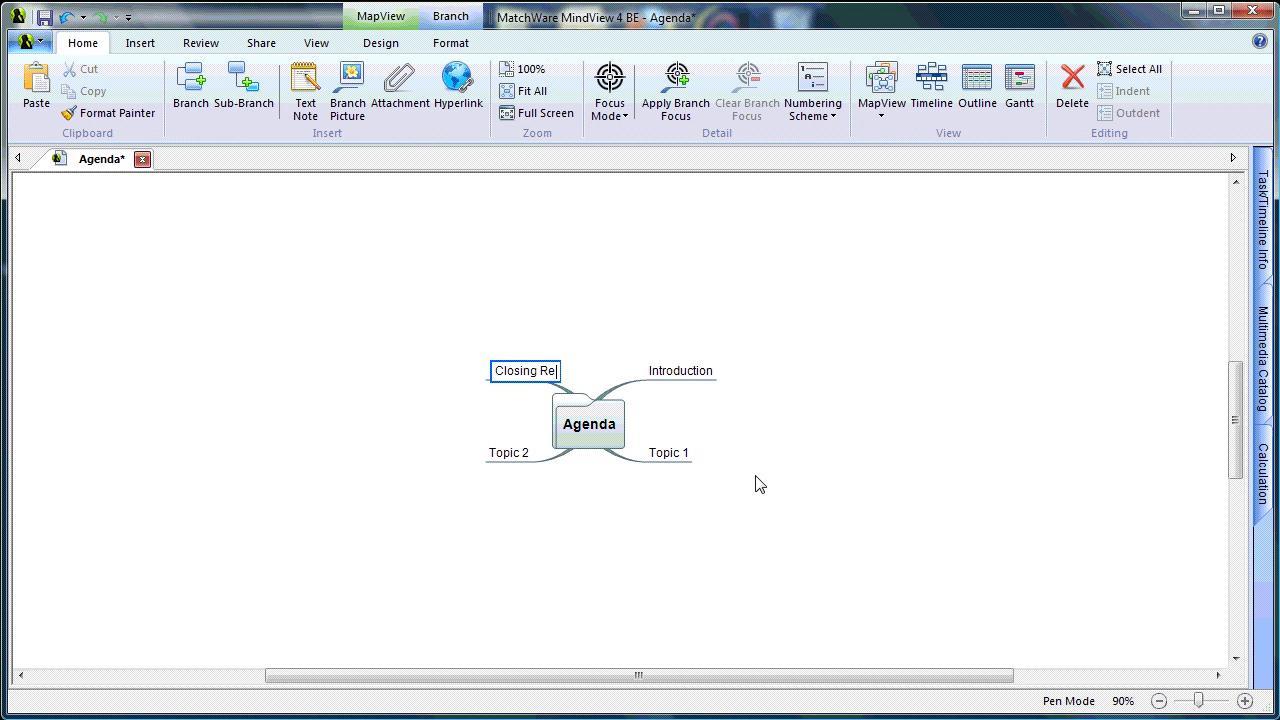
text(marks)
key(Return)
click(797, 447)
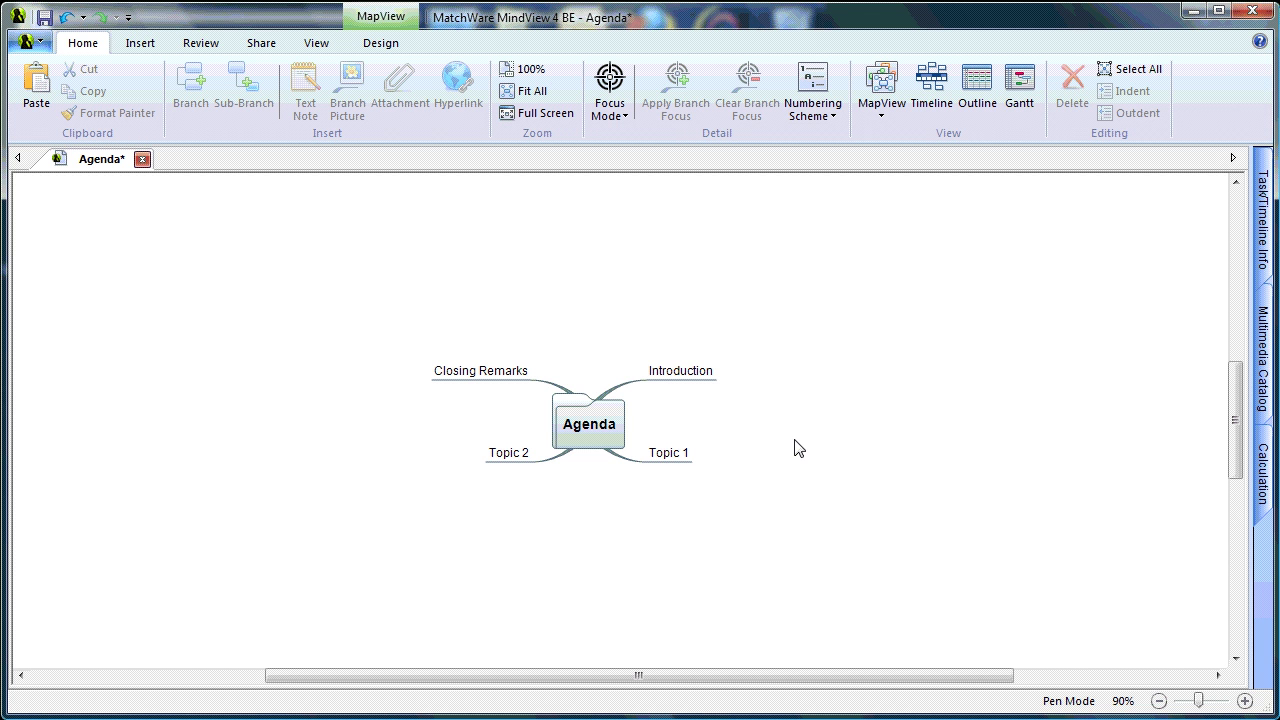
Give Introduction the sub-branches 'Purpose and goals for the meeting' and 'Updates'
click(681, 371)
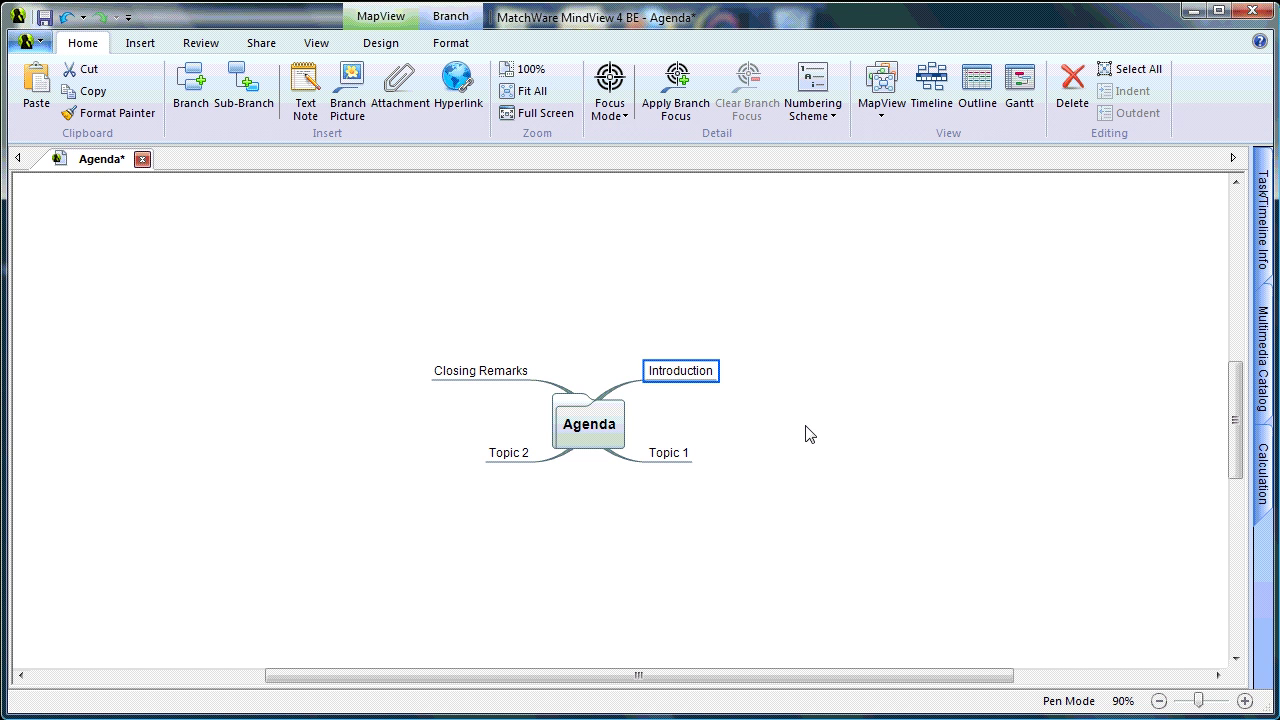
text(Idea)
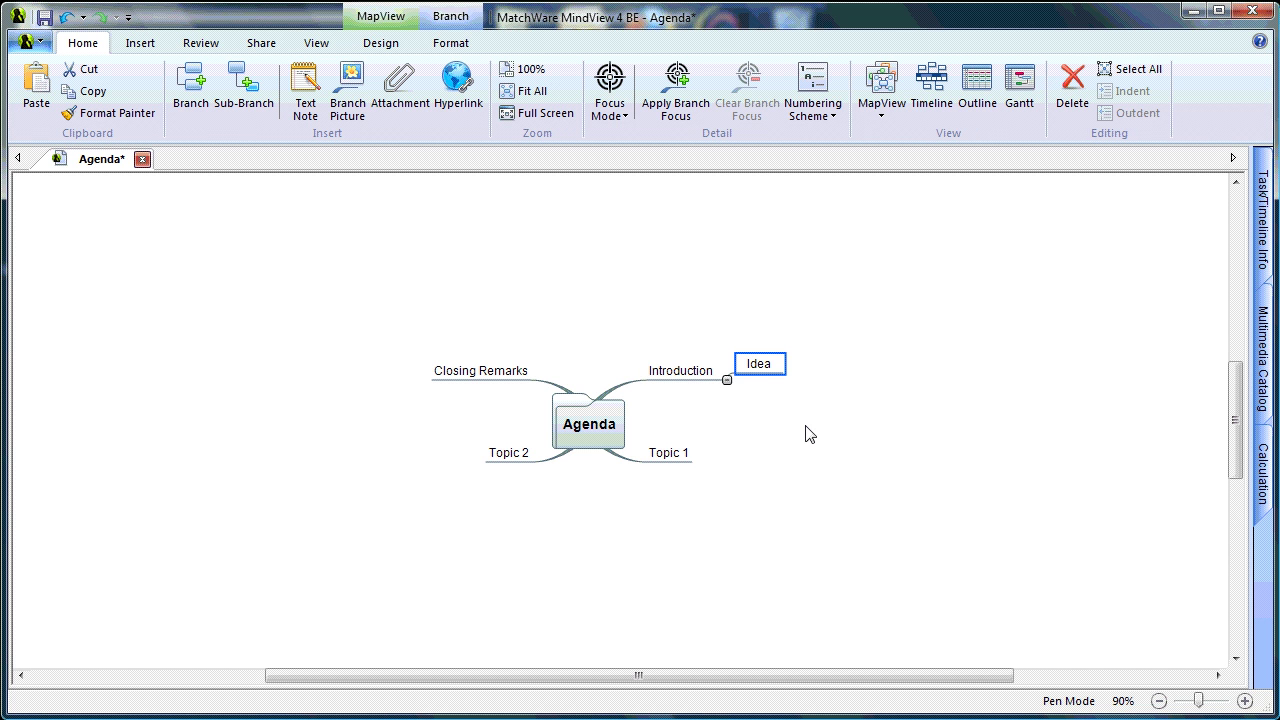
key(Return)
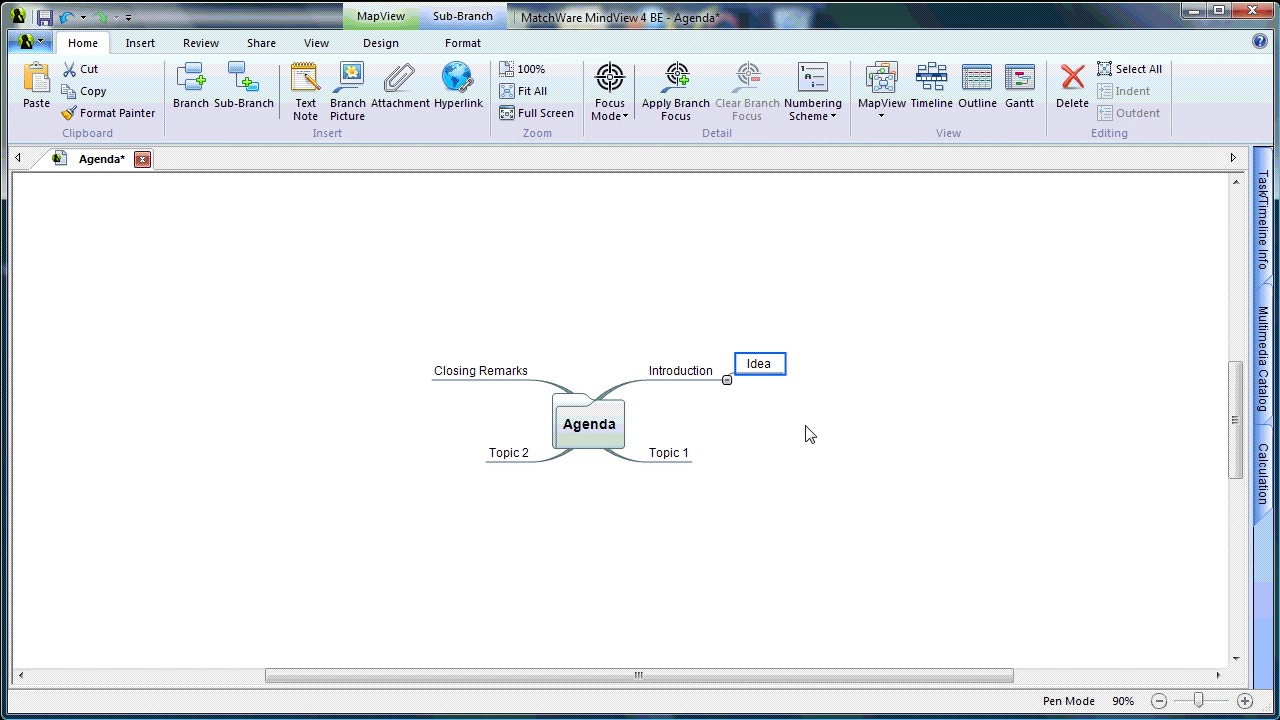
text(Pur)
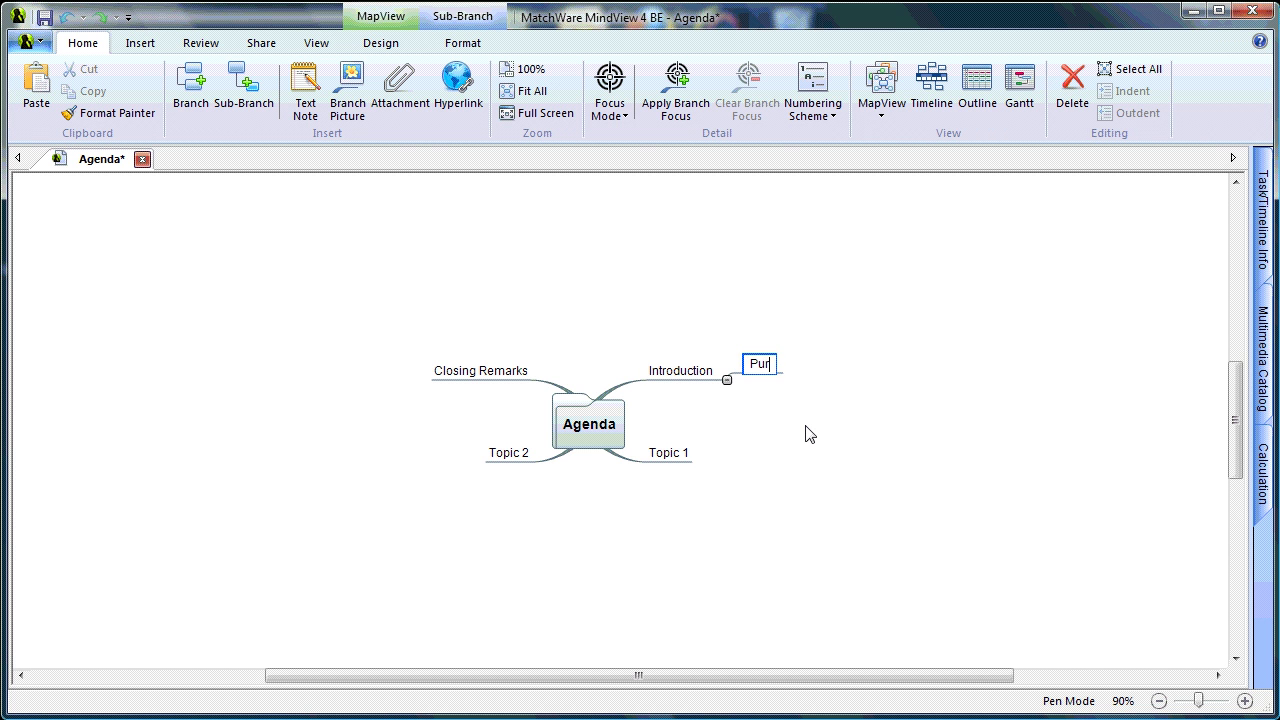
text(pose and g)
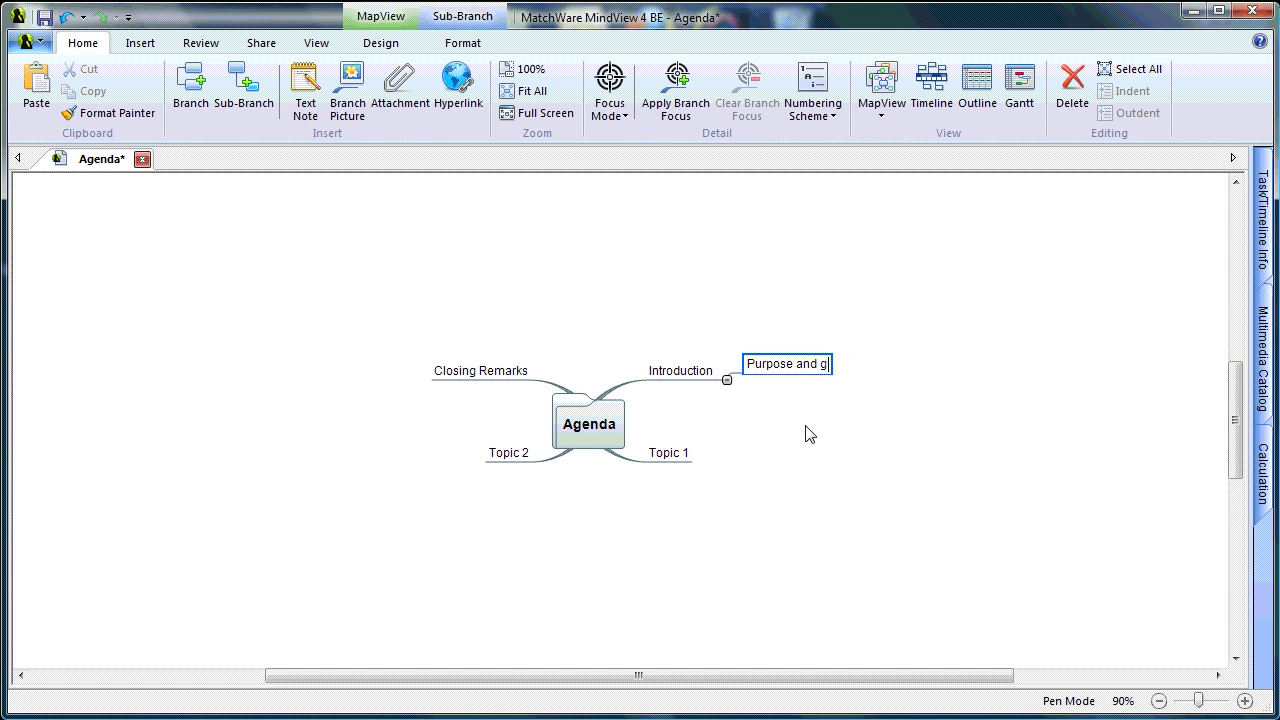
text(oals for the meeting)
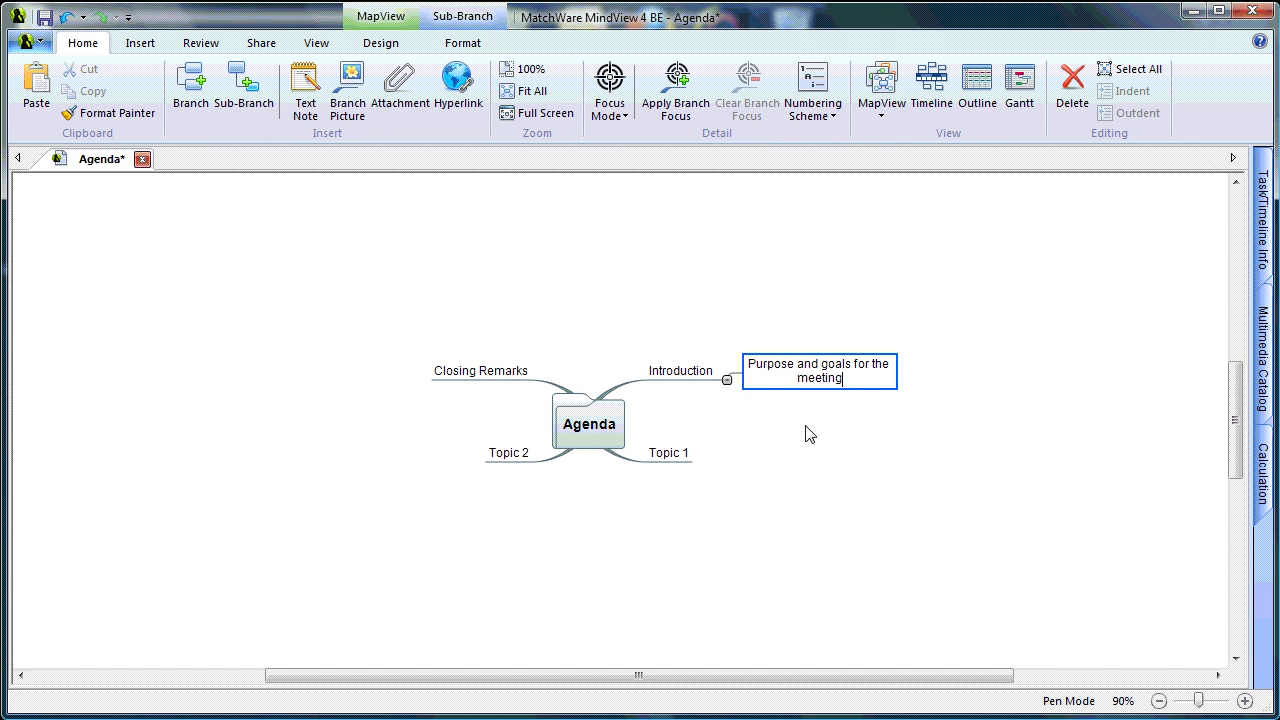
key(Return)
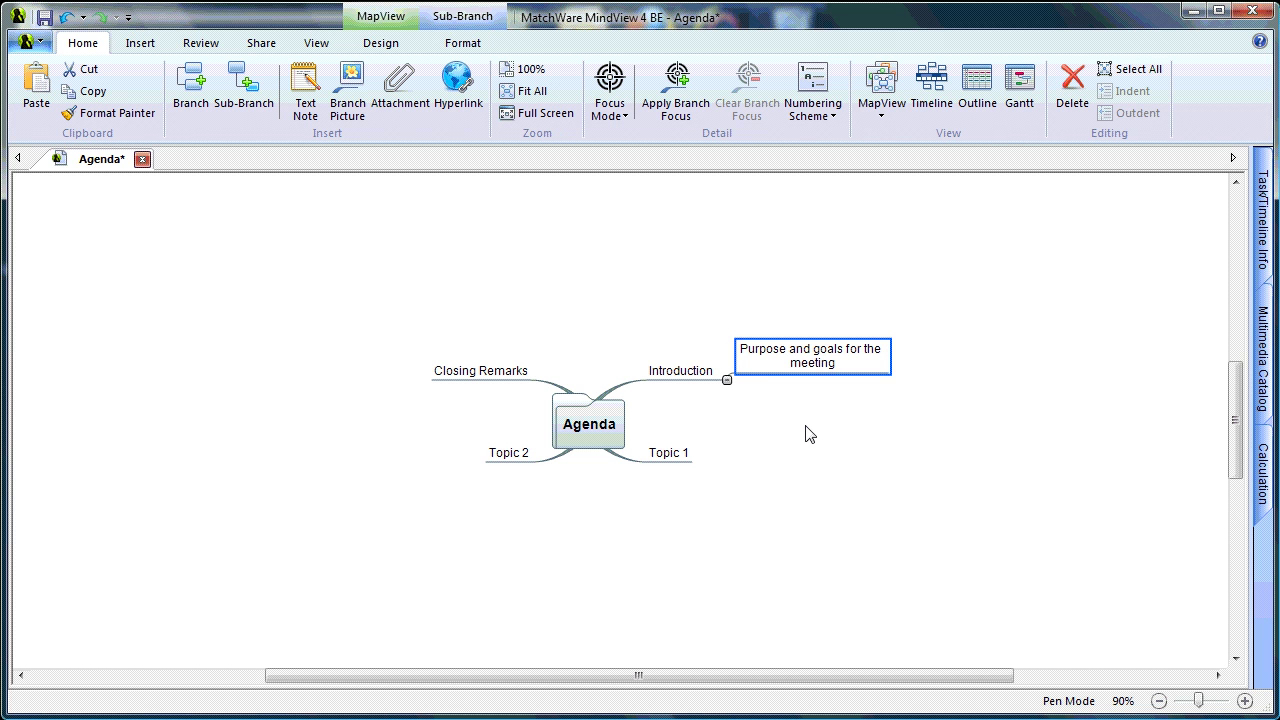
key(Return)
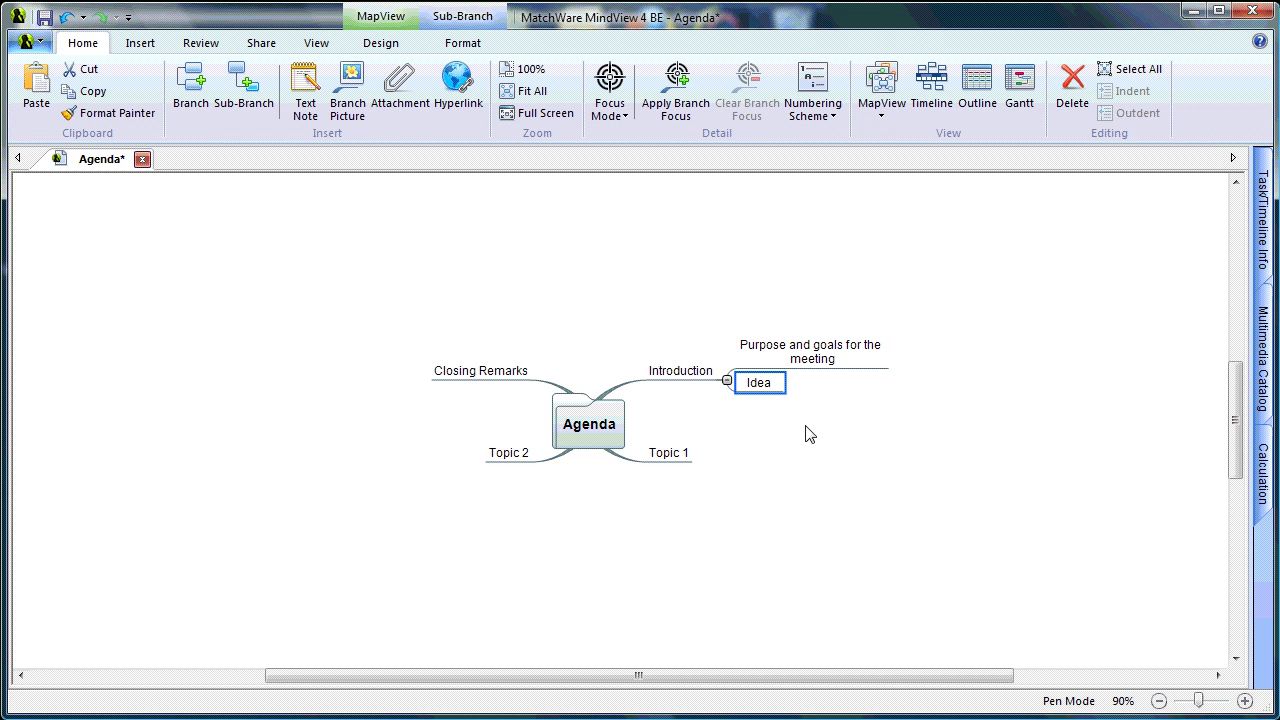
text(Updates)
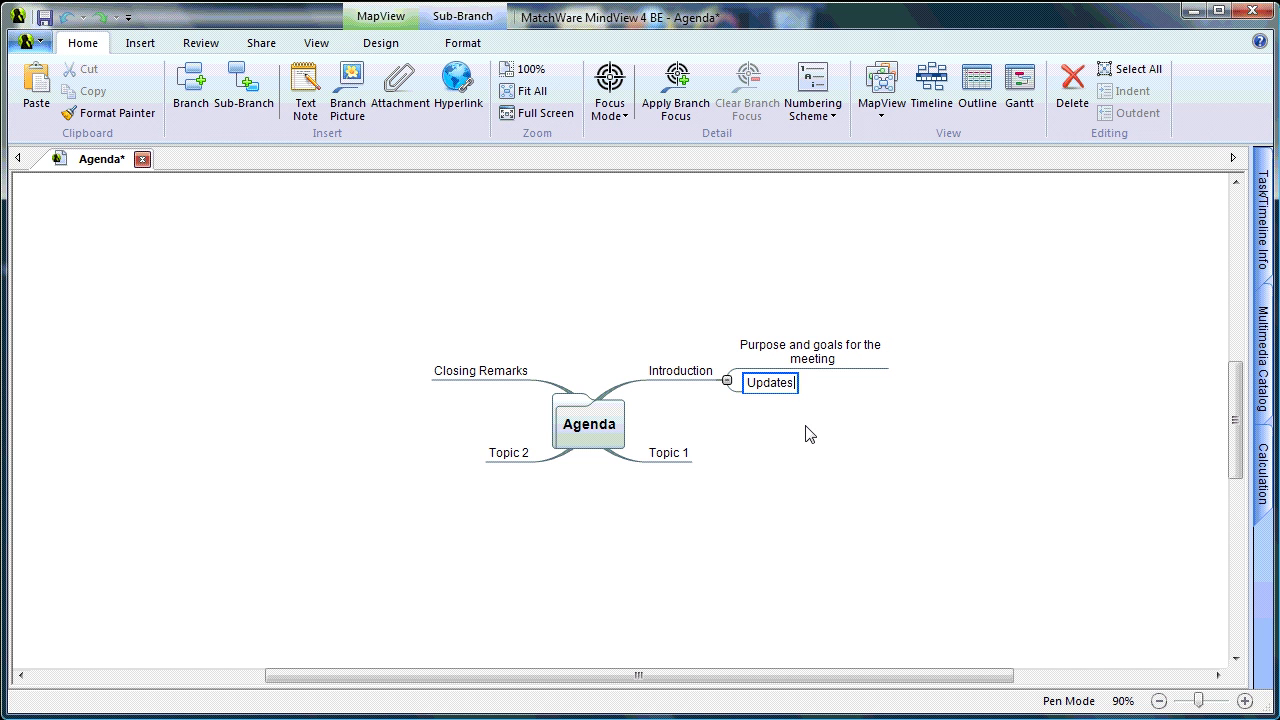
key(Return)
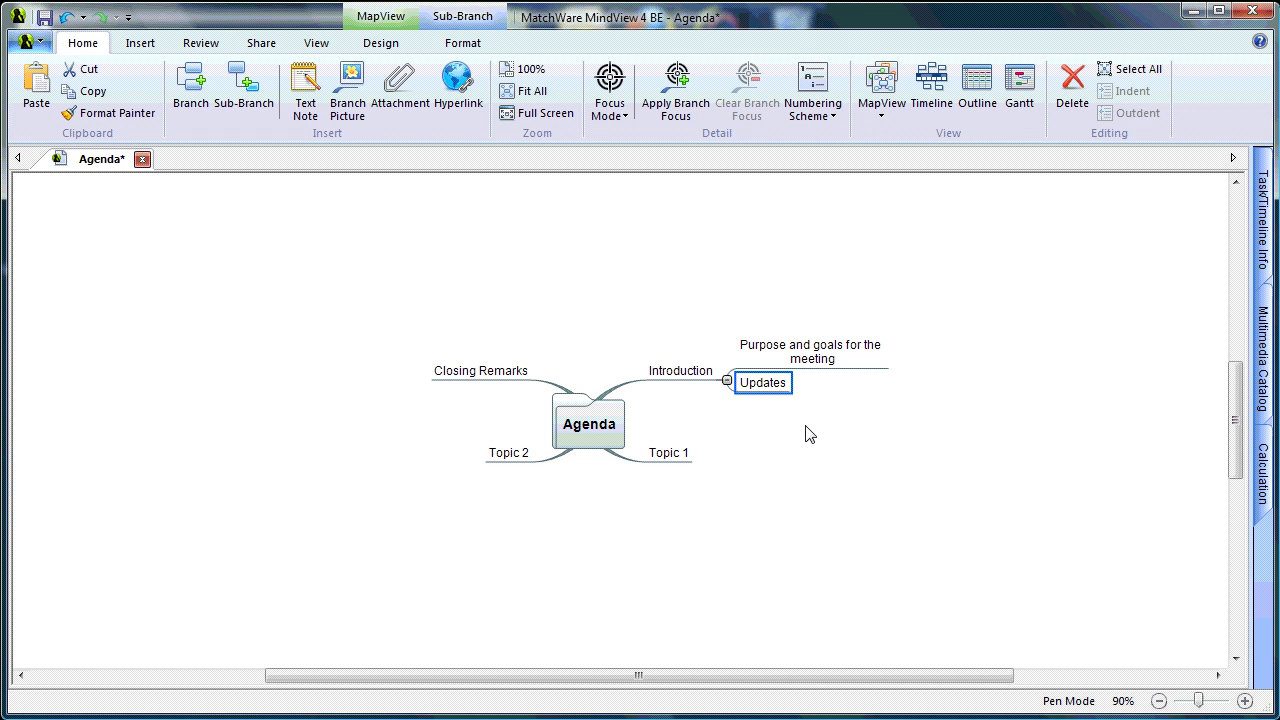
Add Overview, Financial, Discussion and Planning as sub-branches of Topic 1
click(673, 457)
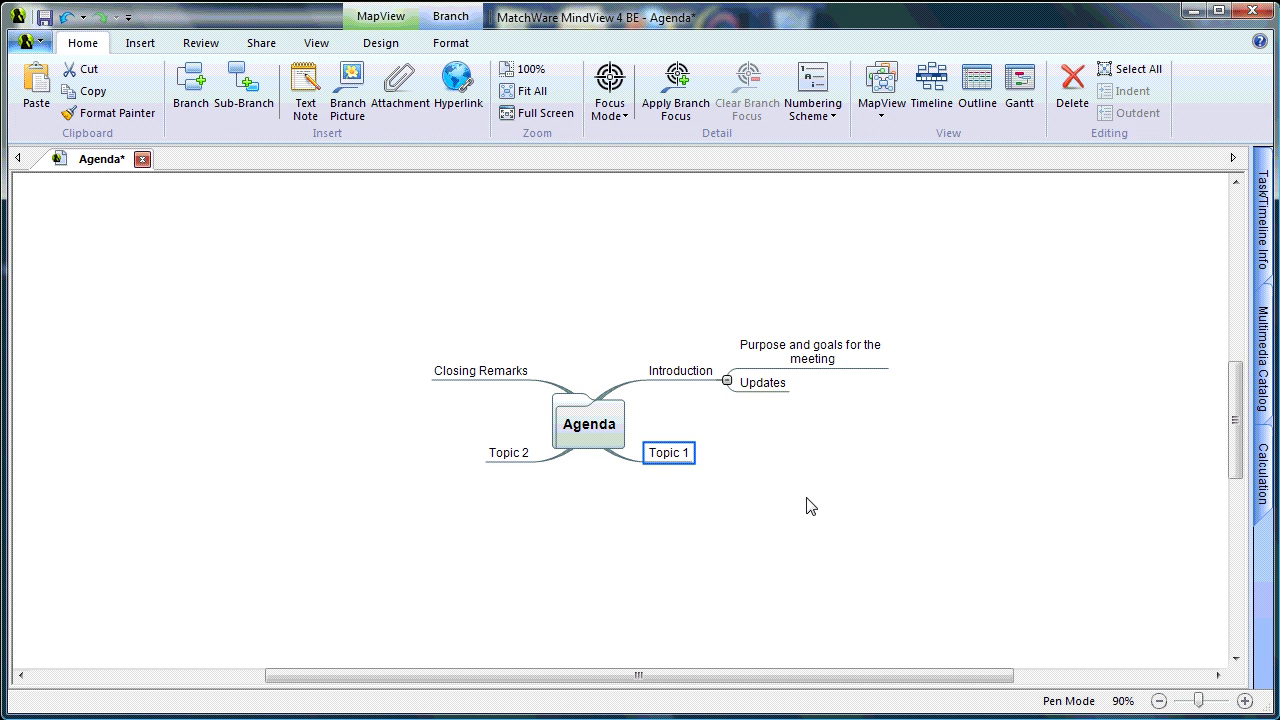
key(Insert)
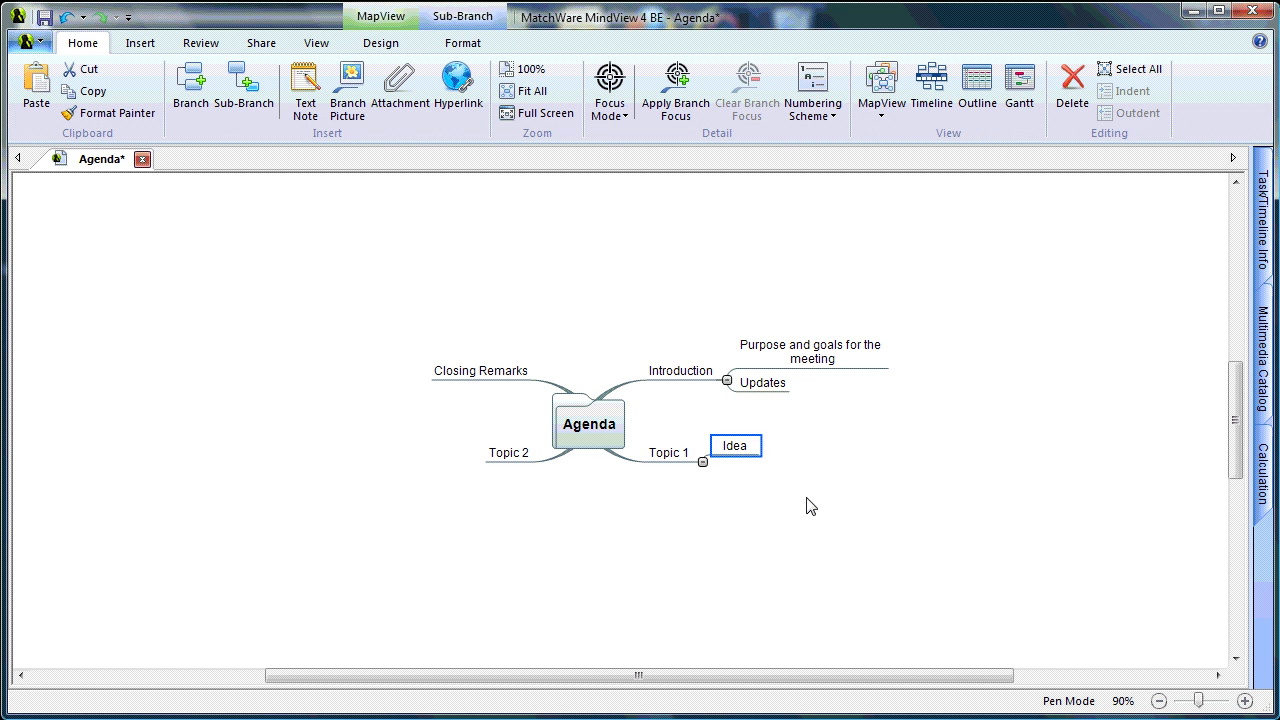
text(Overview)
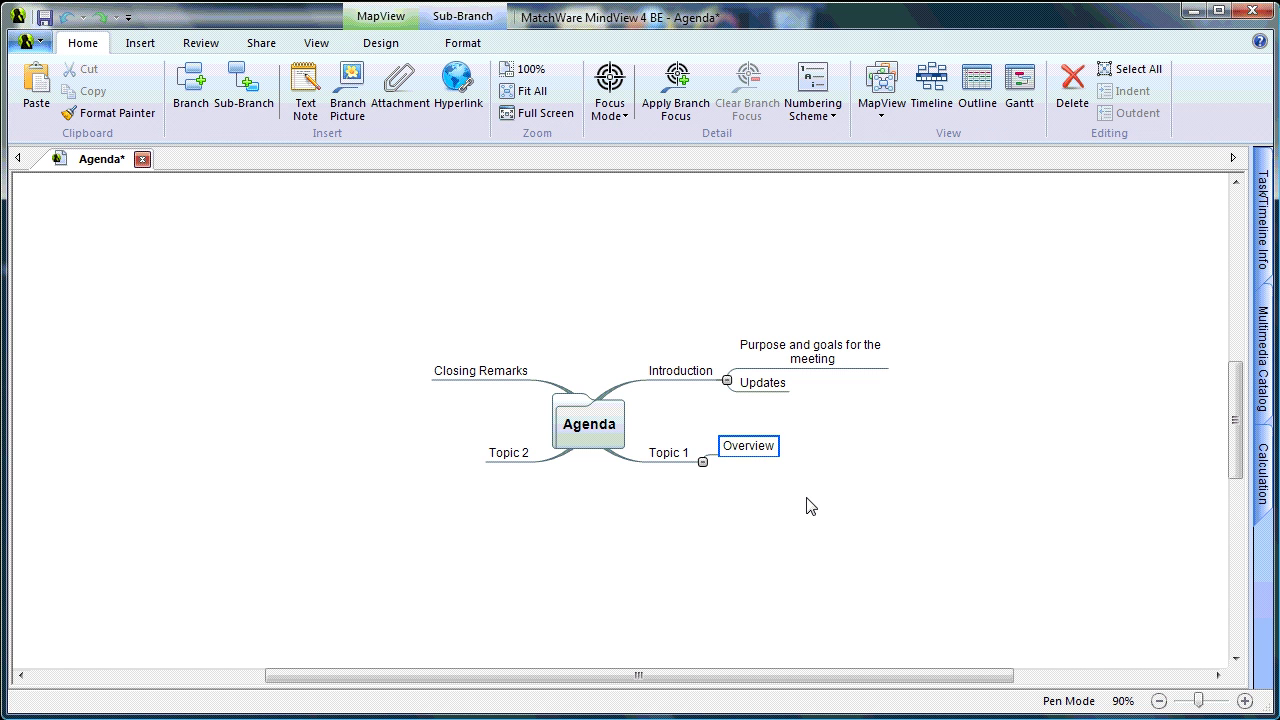
key(Return)
key(Return)
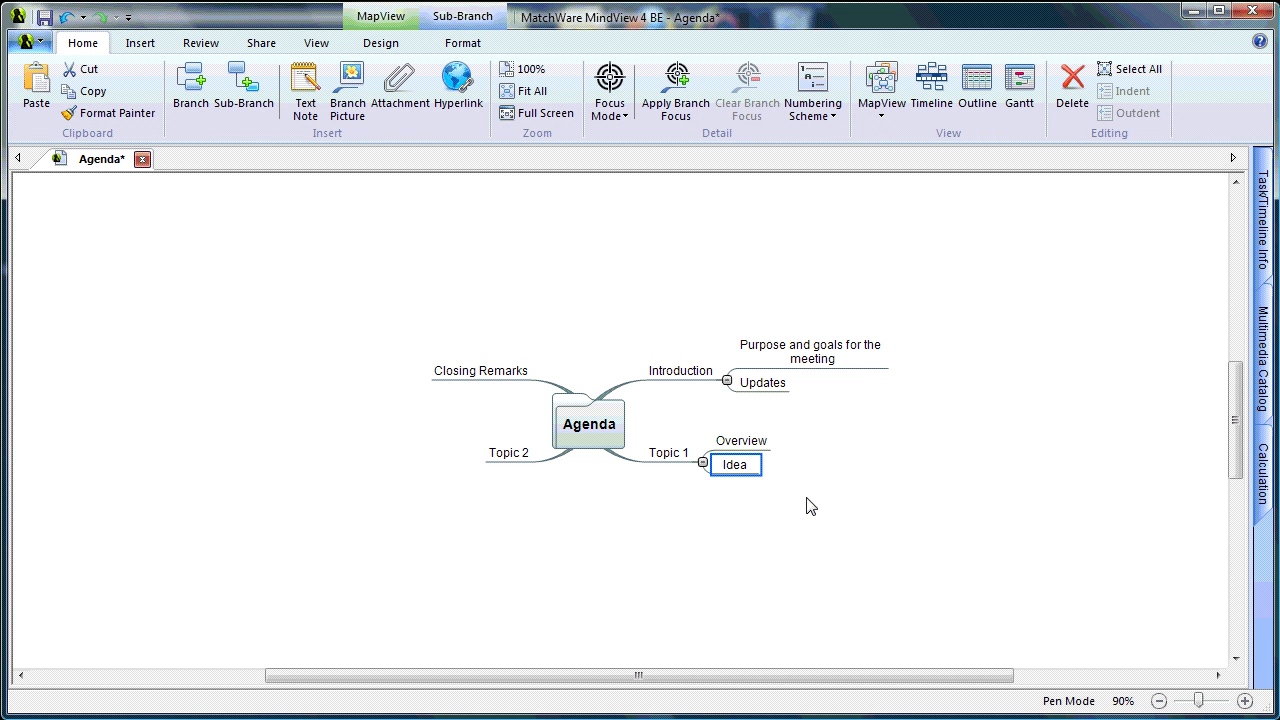
text(Financial)
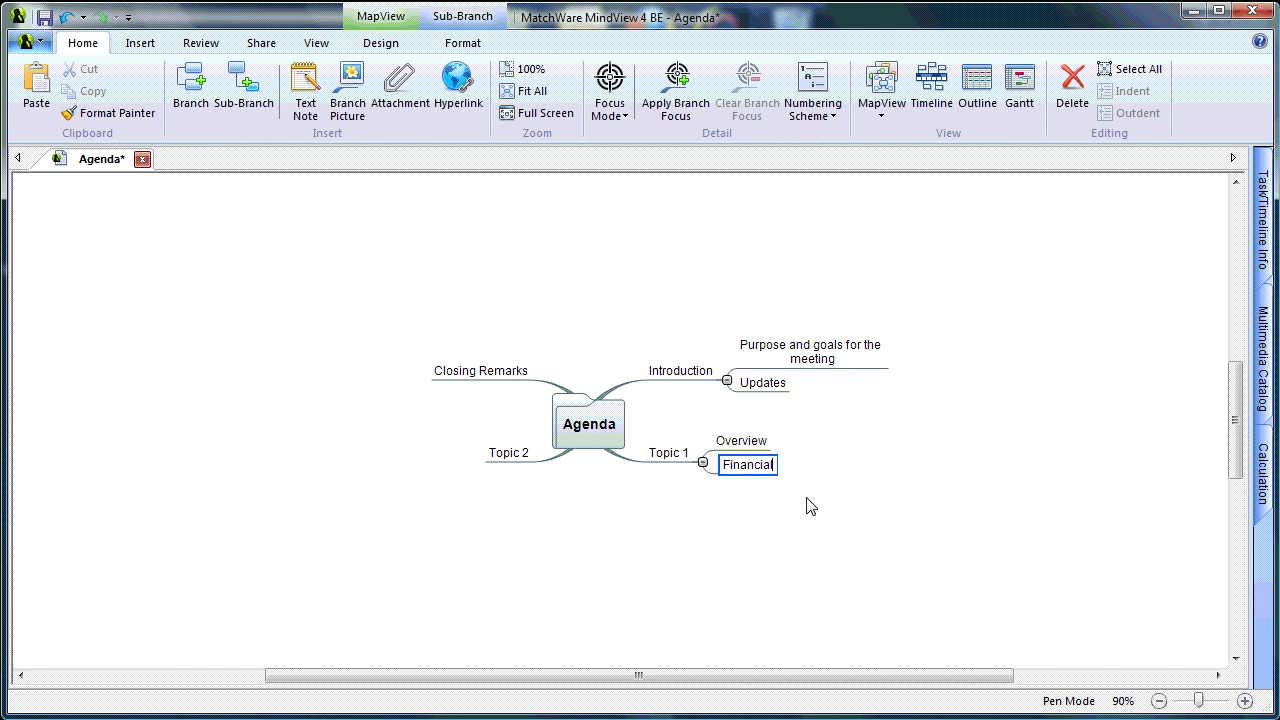
key(Return)
key(Return)
text(Discussion)
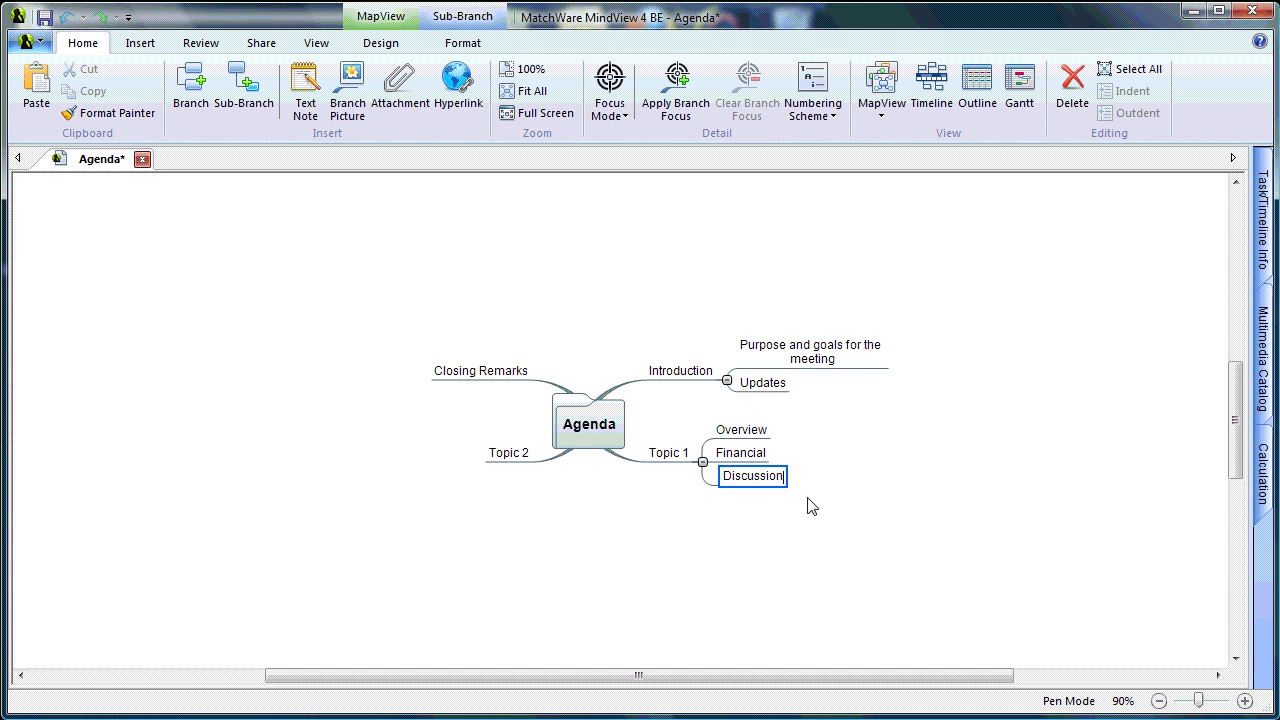
key(Return)
key(Return)
text(Planning)
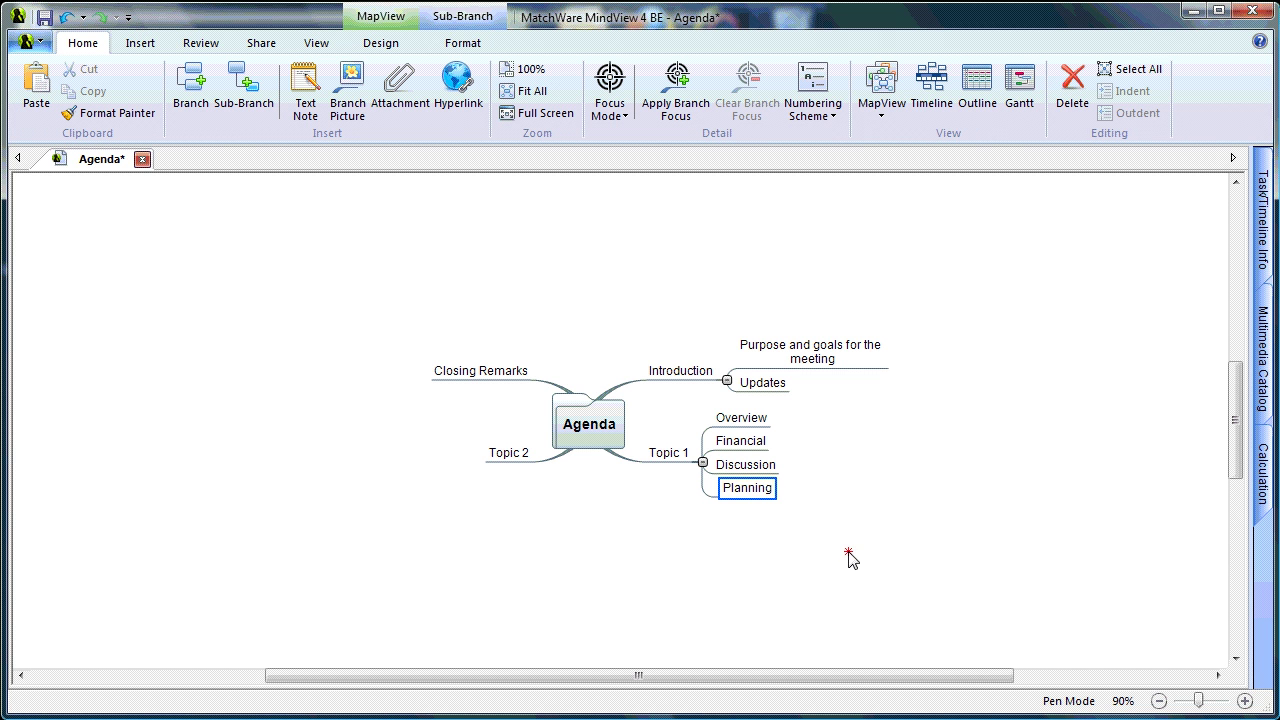
key(Return)
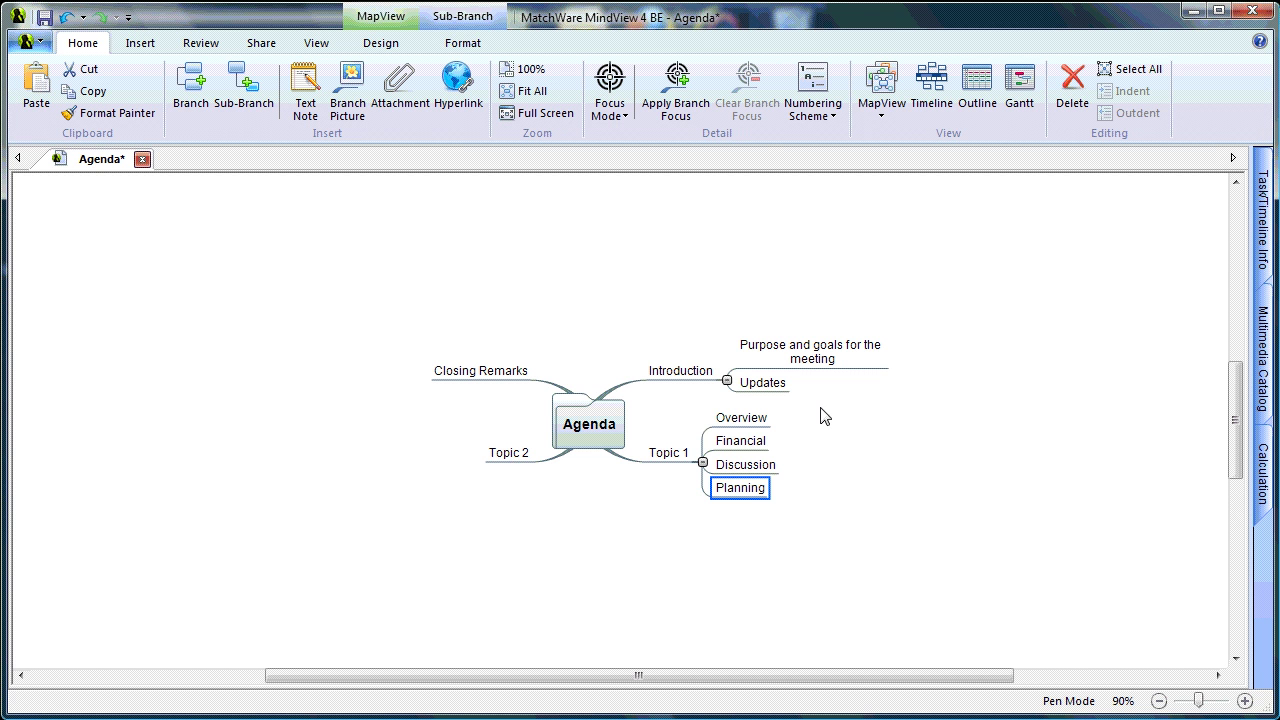
Copy Topic 1's four sub-branches and paste them under Topic 2
drag(820, 407, 735, 517)
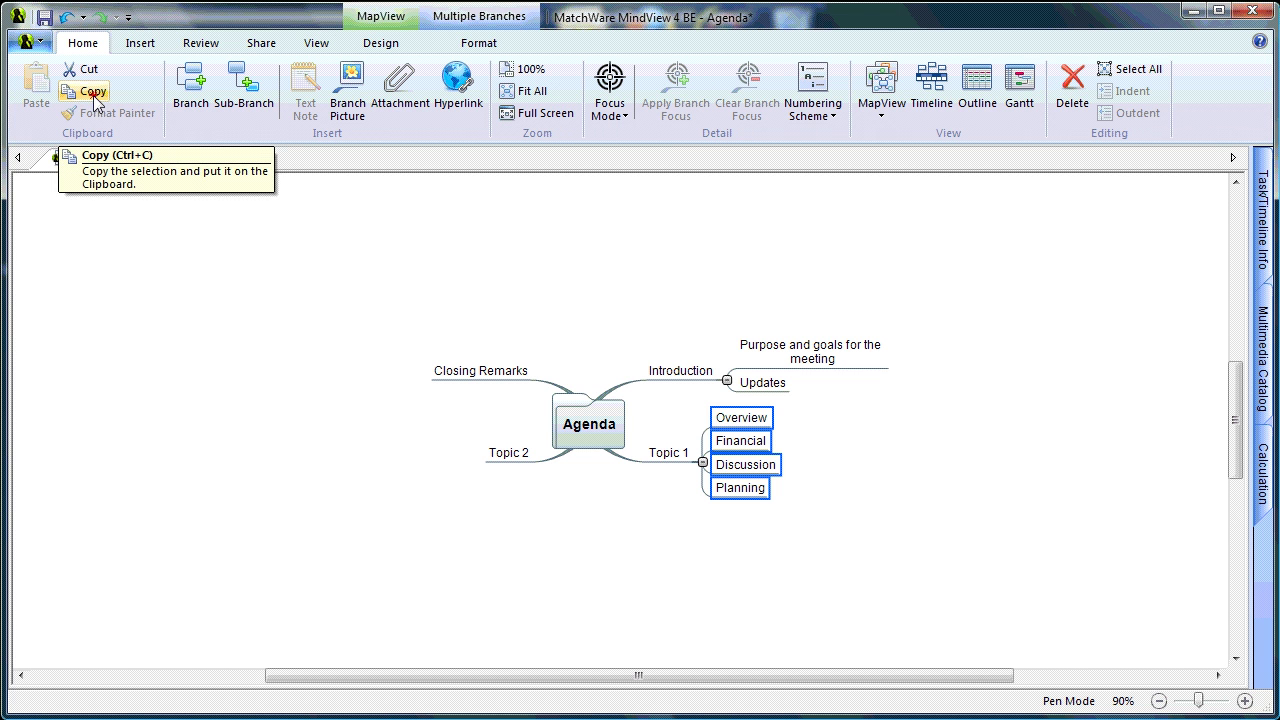
click(500, 457)
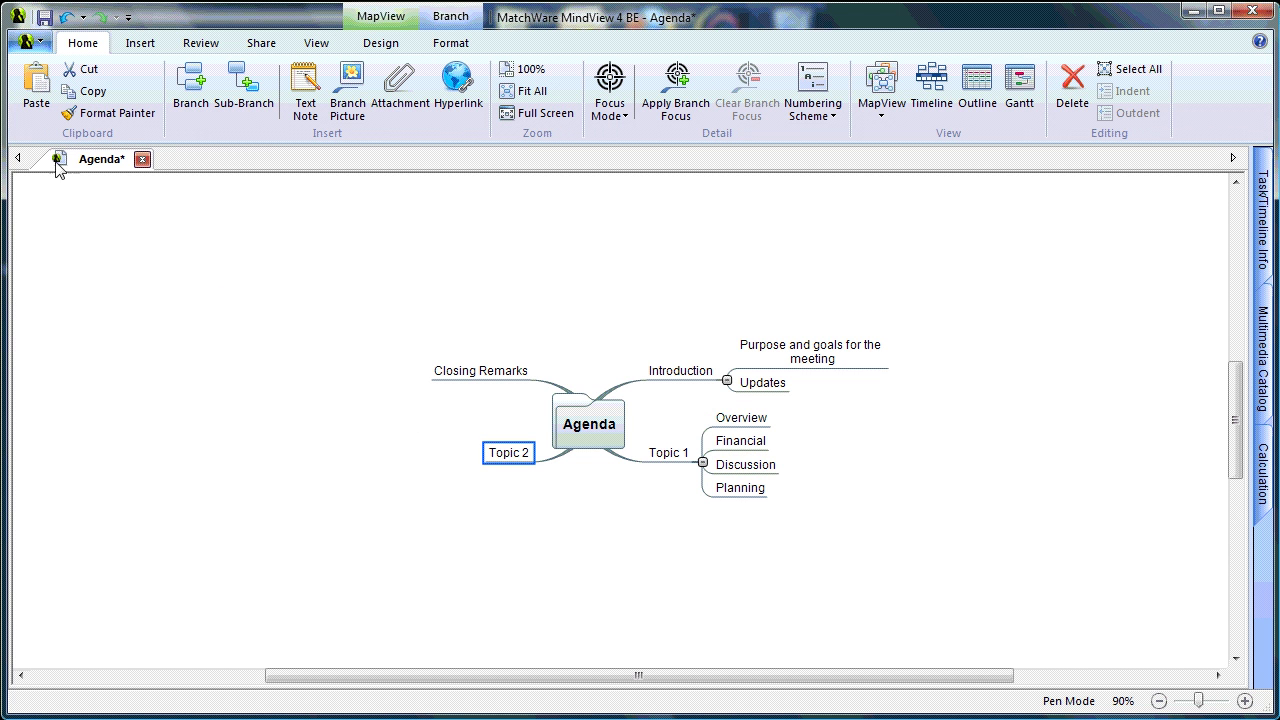
click(36, 95)
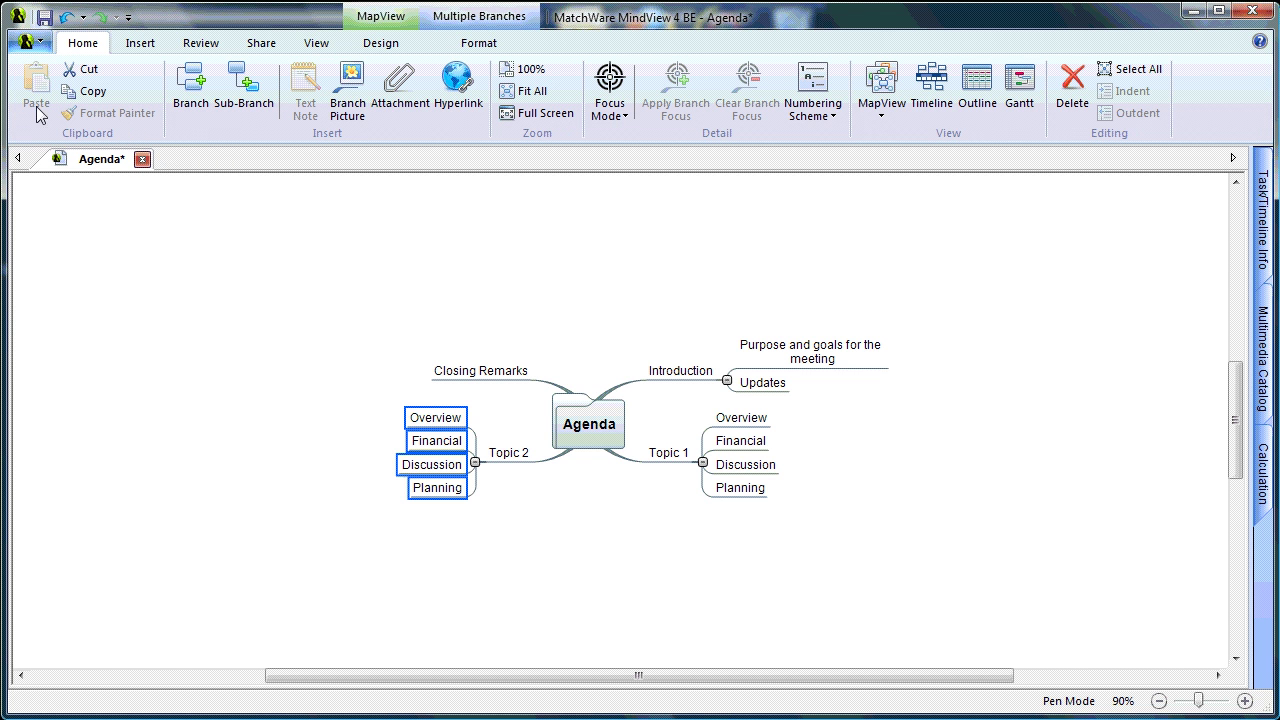
click(603, 571)
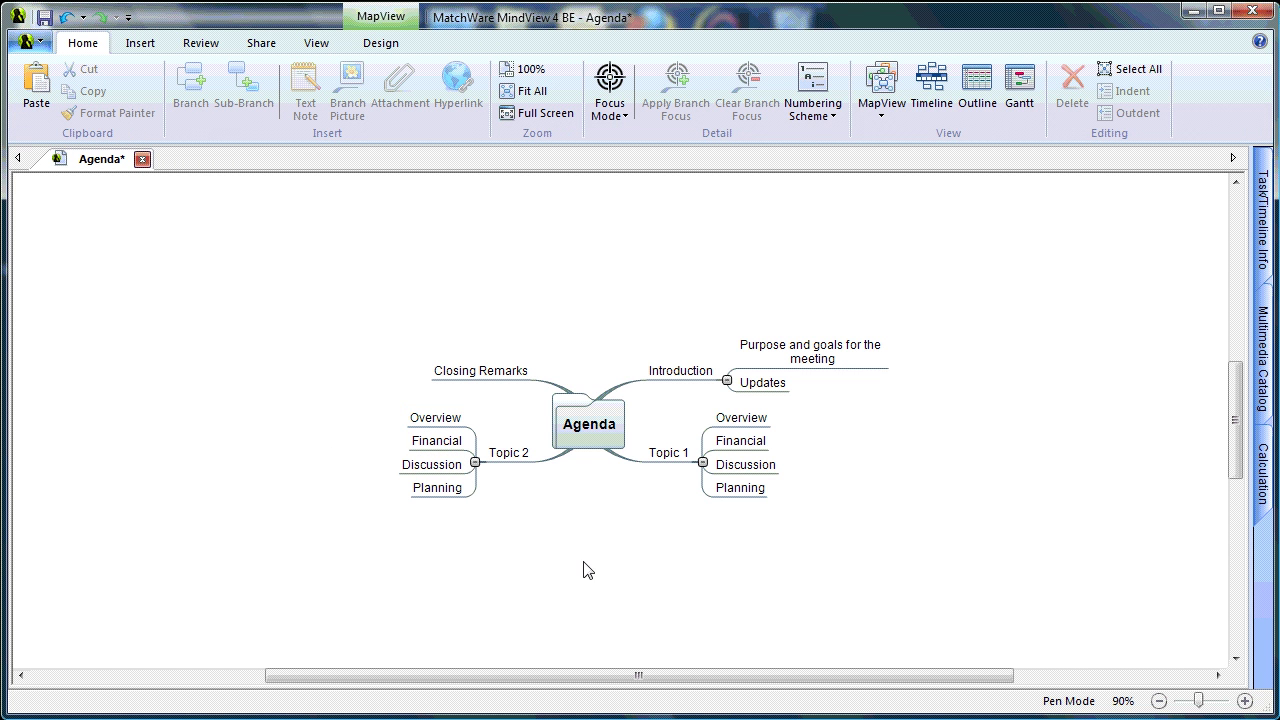
Type Minutes and Next Meeting as two sub-branches beneath Closing Remarks
click(464, 370)
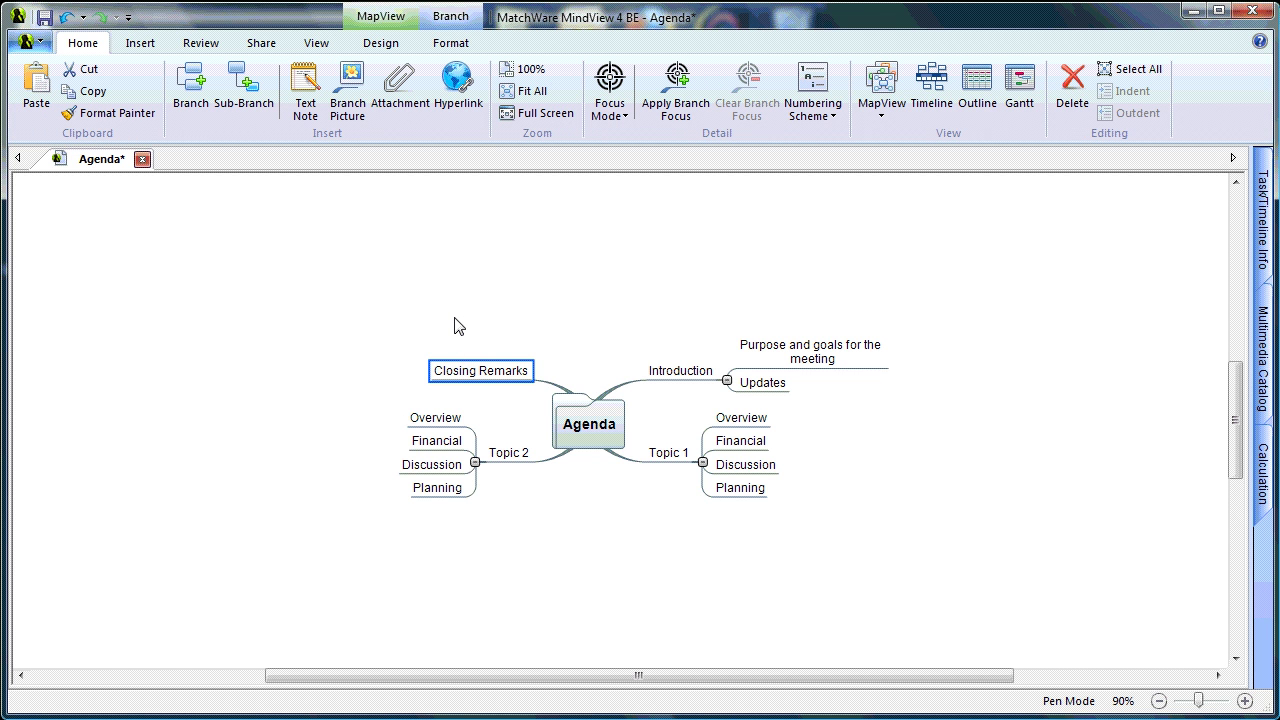
key(Insert)
text(Minutes)
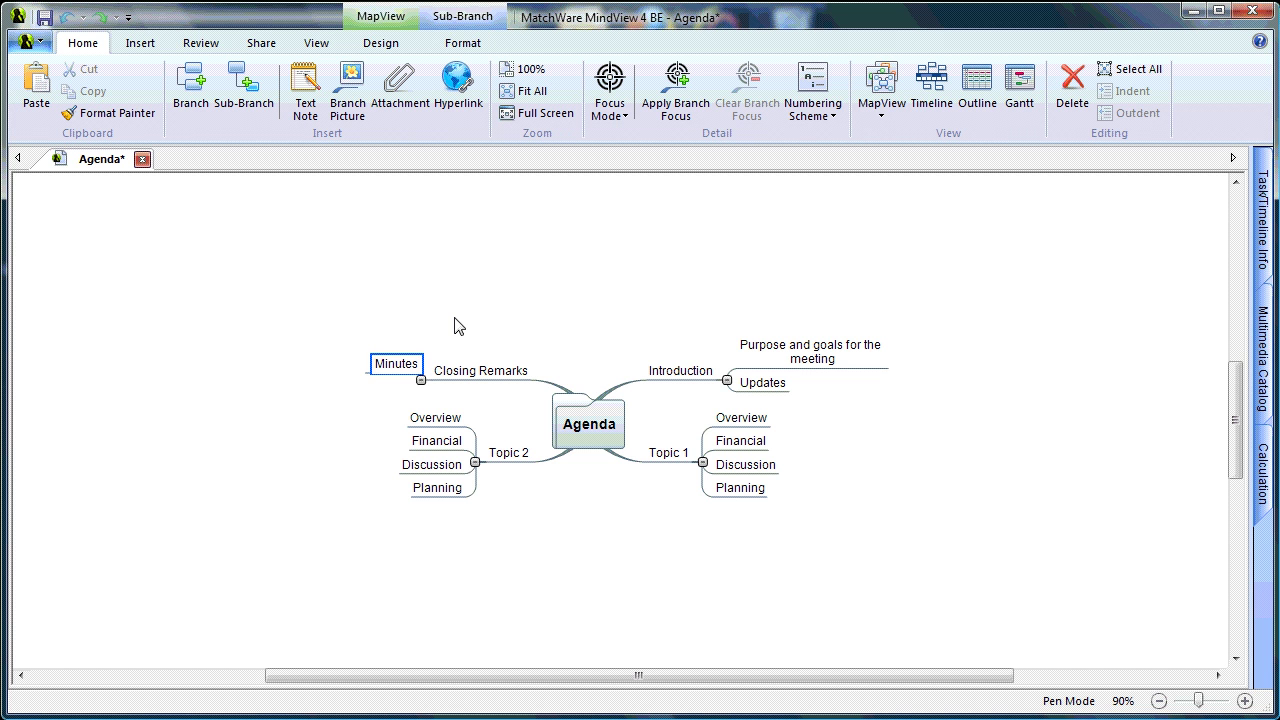
key(Return)
key(Return)
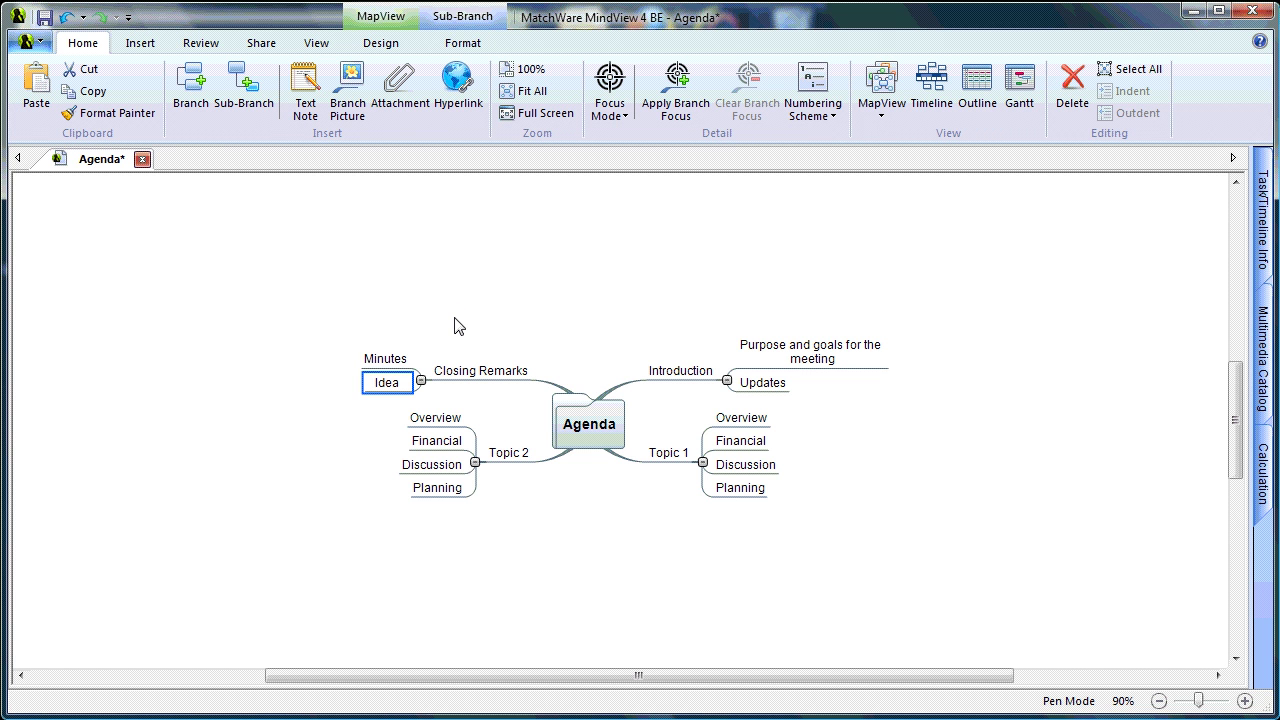
text(N)
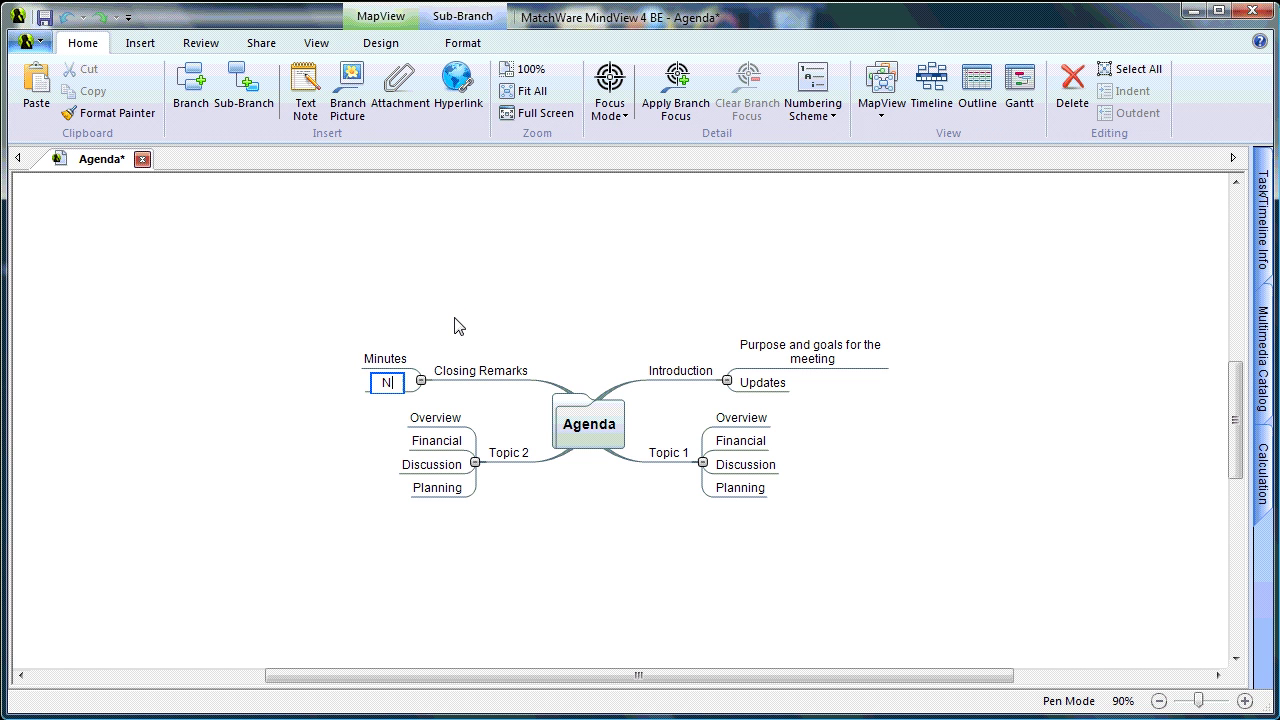
text(ext Meeting)
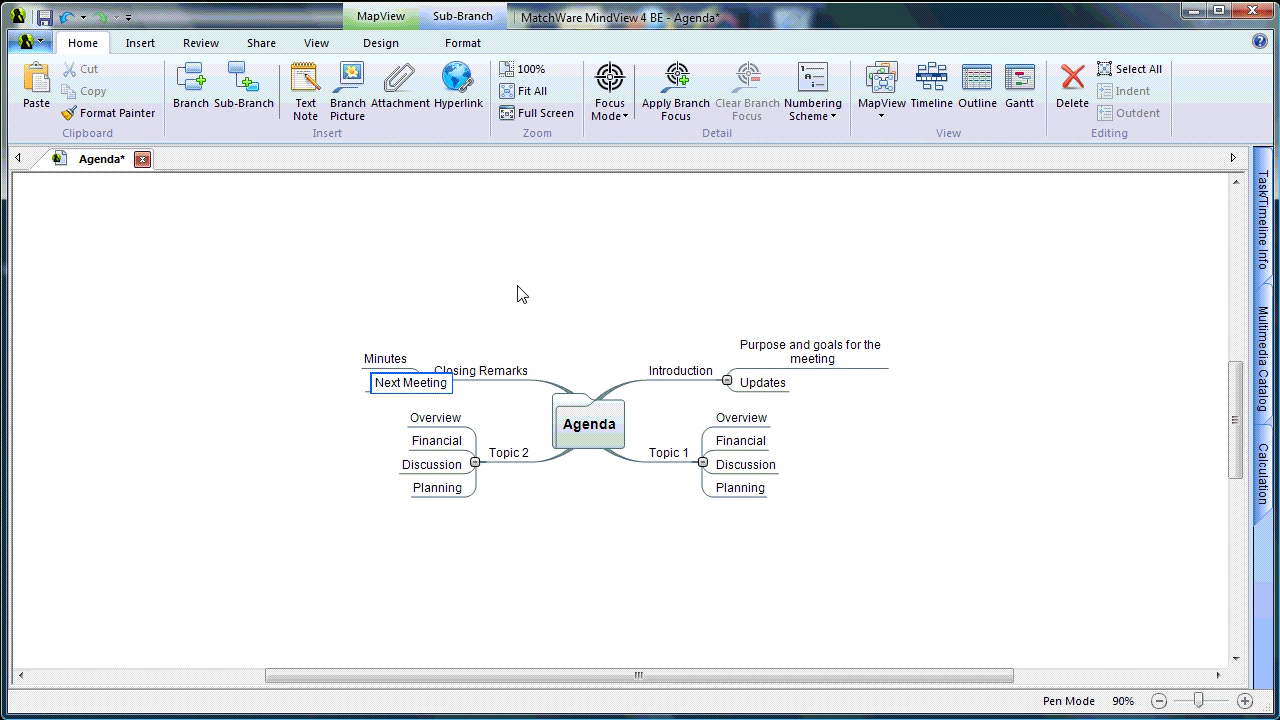
key(Return)
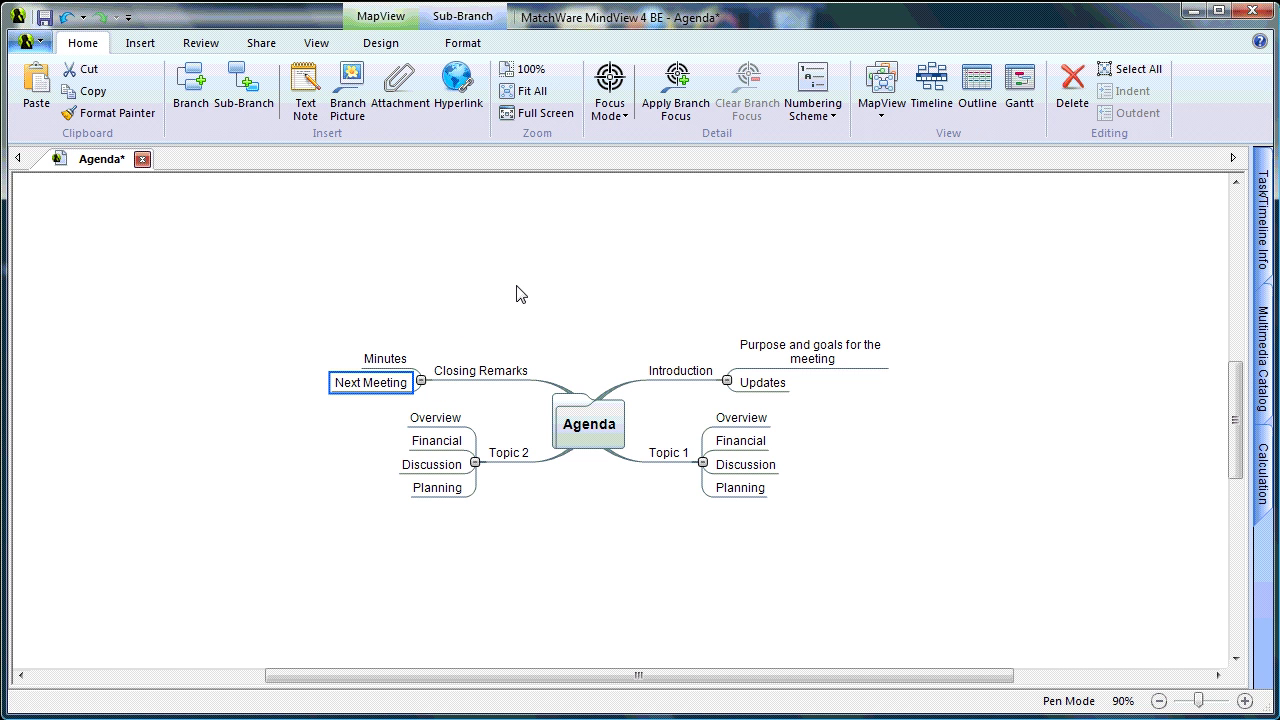
click(520, 269)
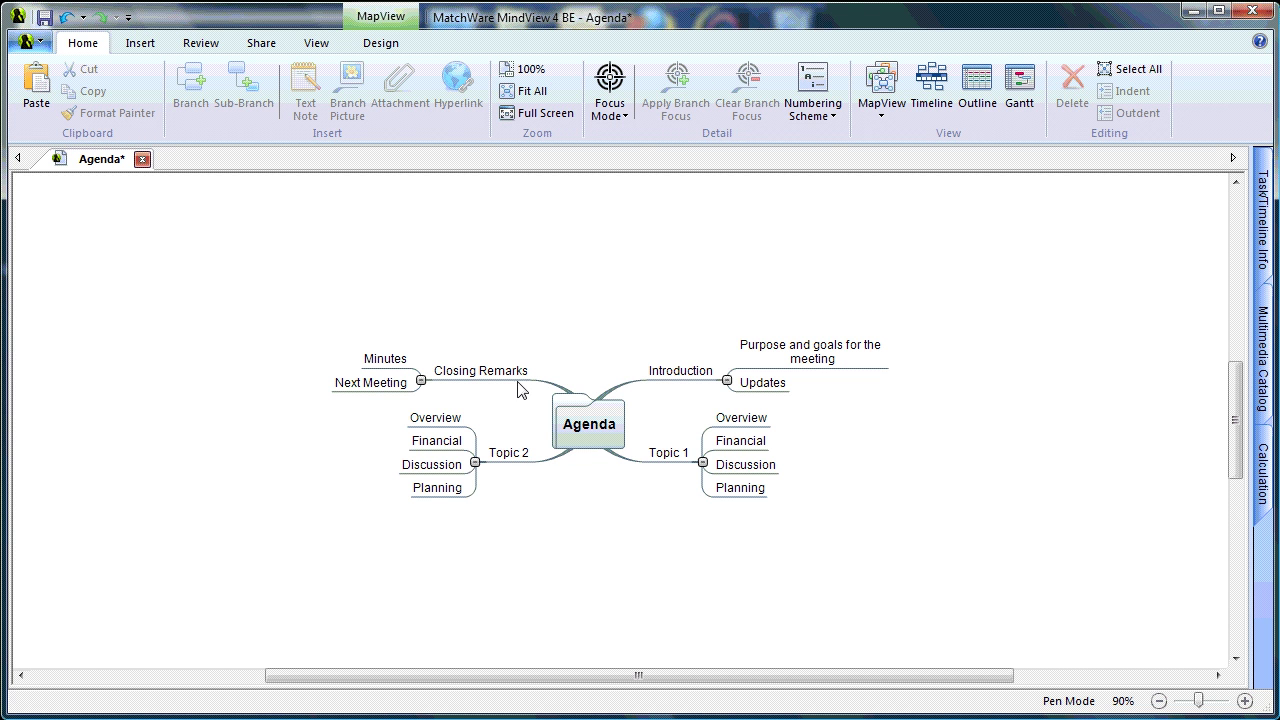
Zoom into the map and start a Text Note on 'Purpose and goals for the meeting'
scroll(335, 601, left, 1)
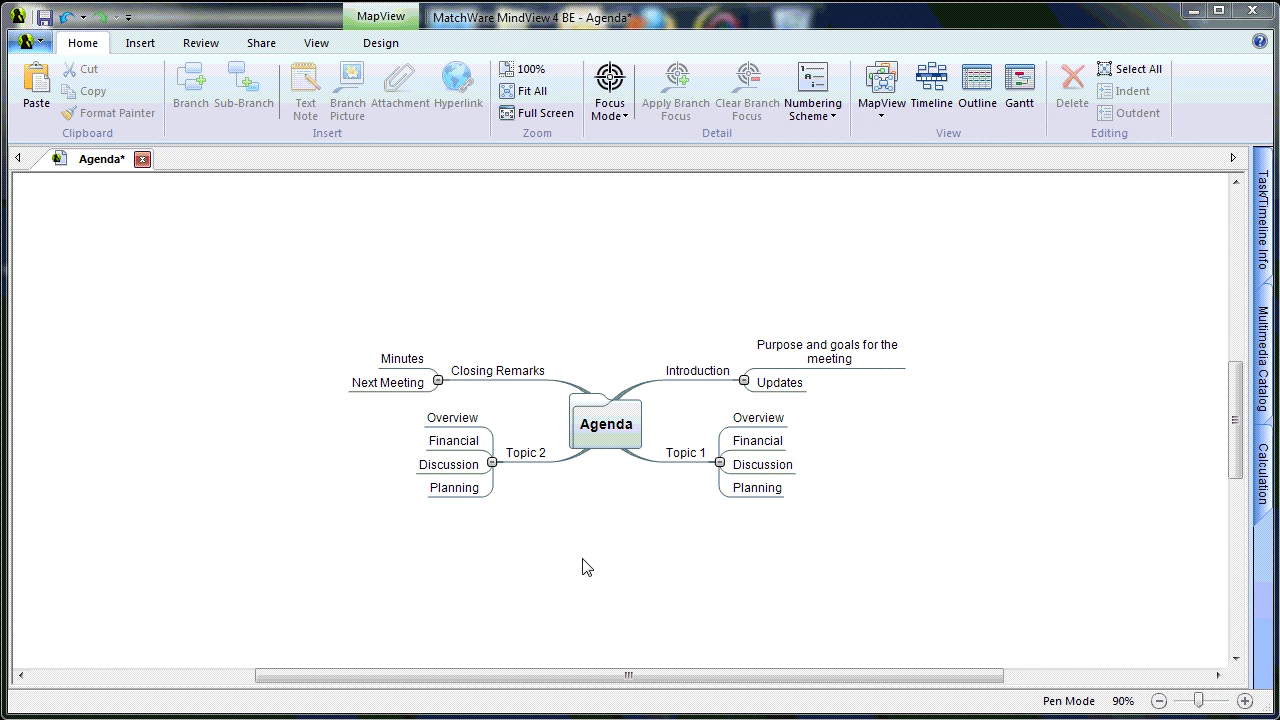
scroll(579, 564, up, 3)
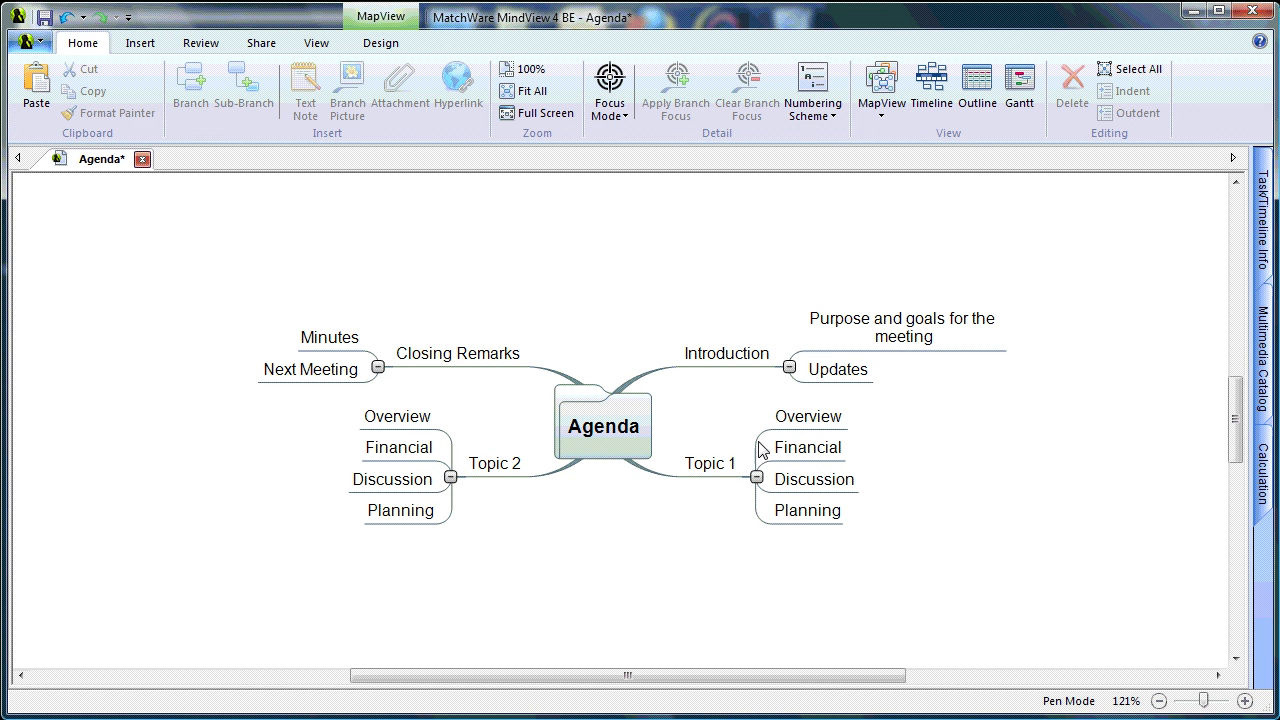
click(868, 328)
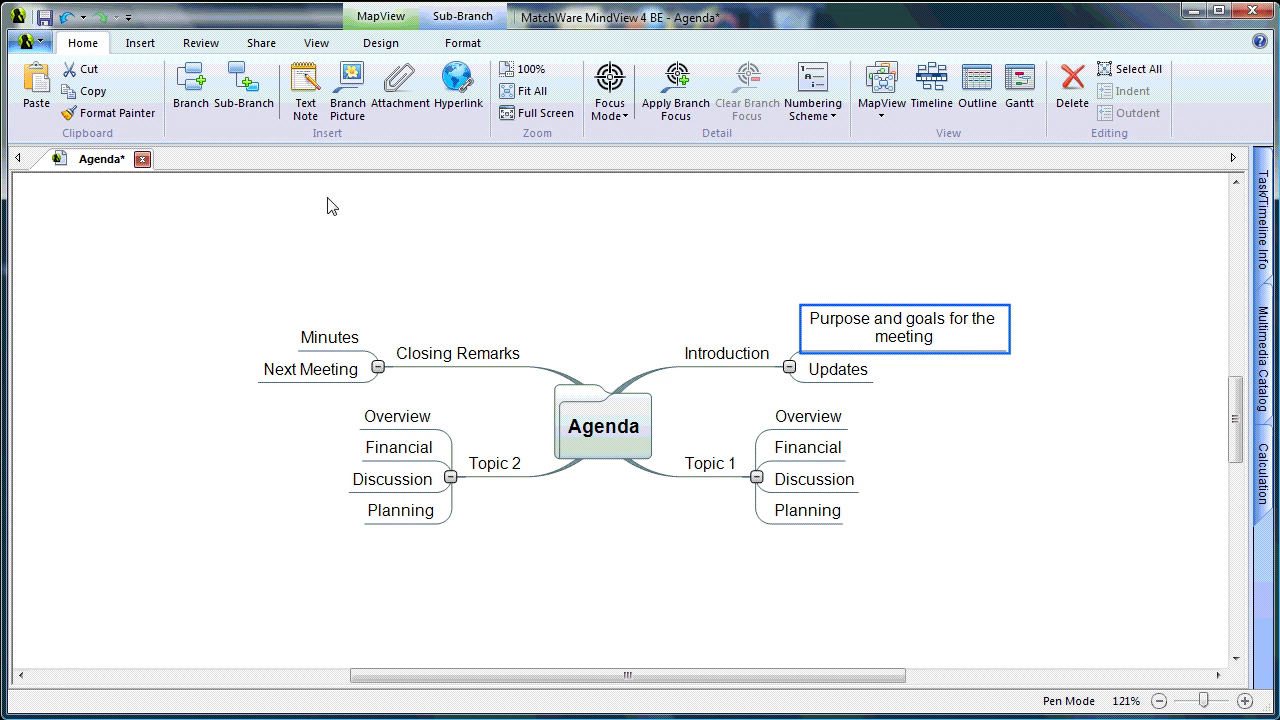
click(305, 90)
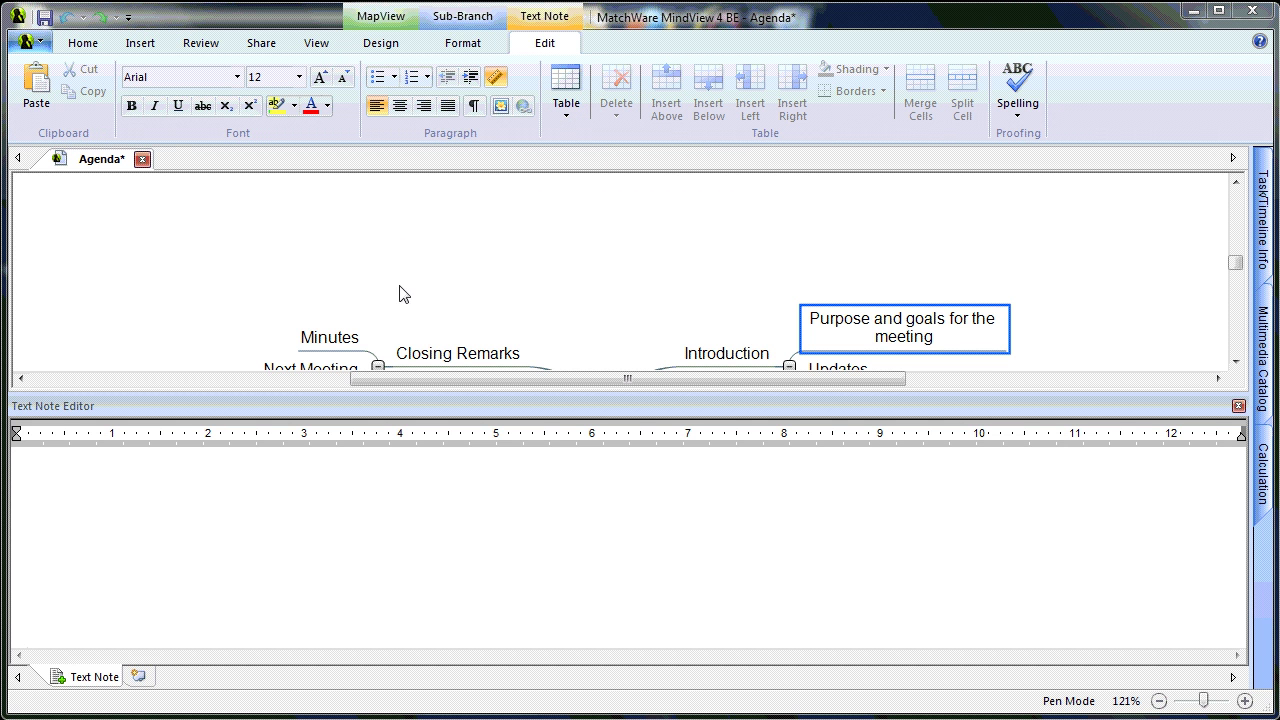
Write the bulleted note 'Outlining strategy for the next year' and close the editor
click(377, 79)
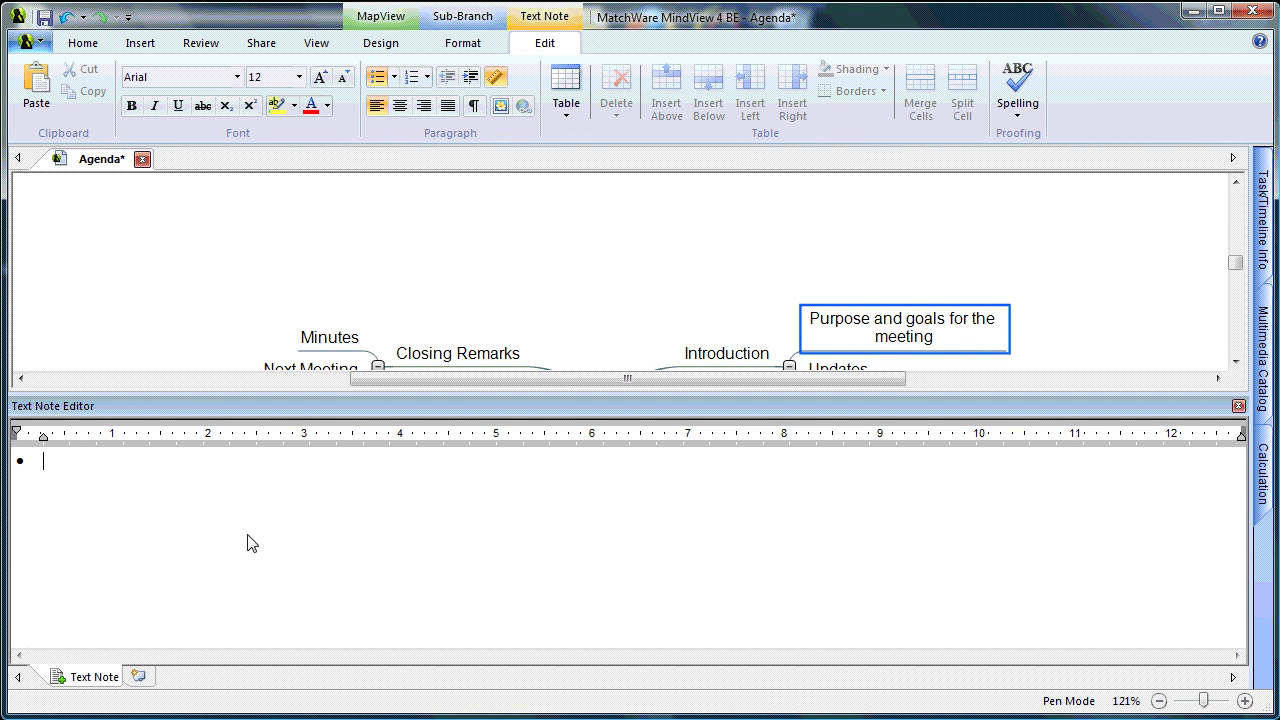
text(Outlining strategy for the next year)
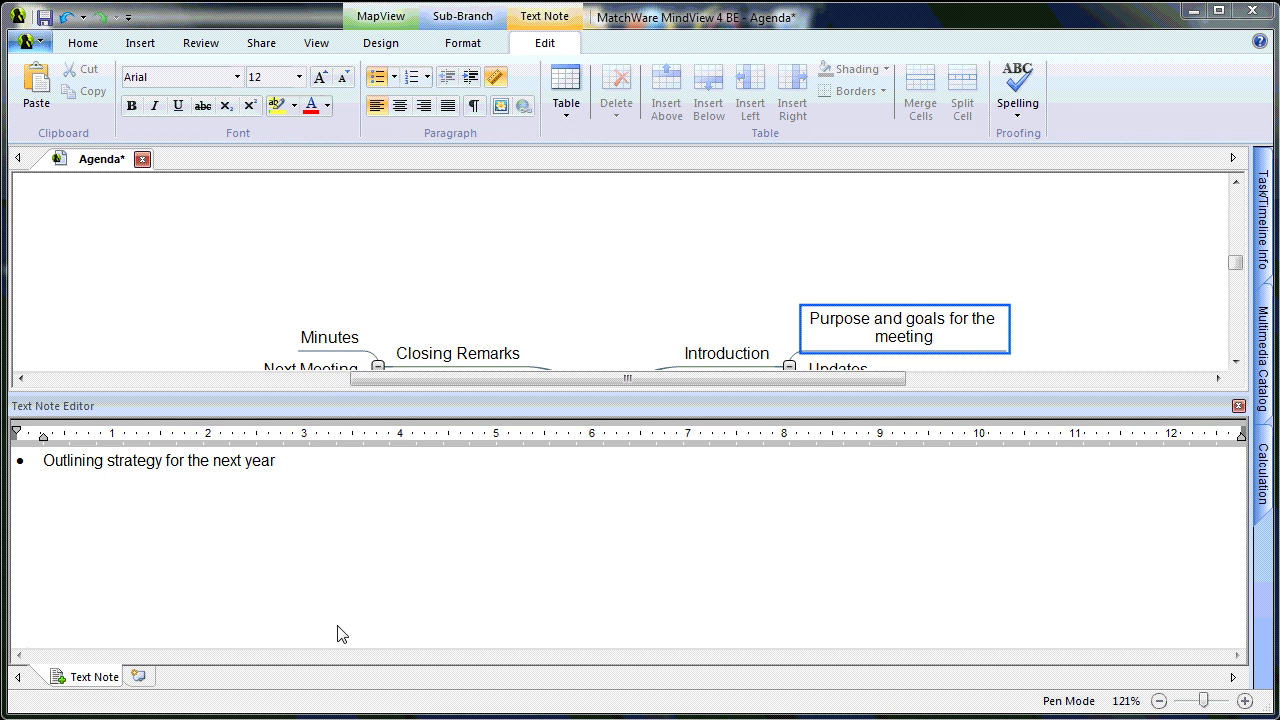
click(1238, 406)
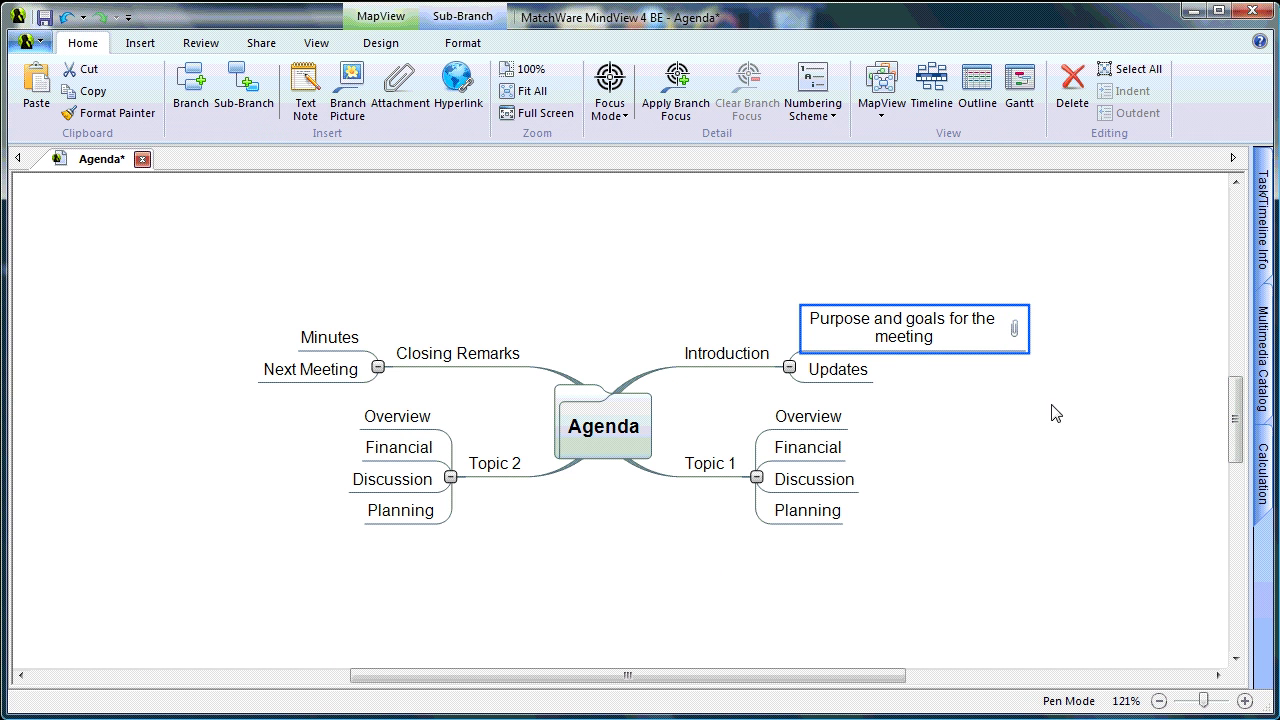
Reopen the attached note from its paperclip to verify it, then close it
scroll(946, 376, up, 3)
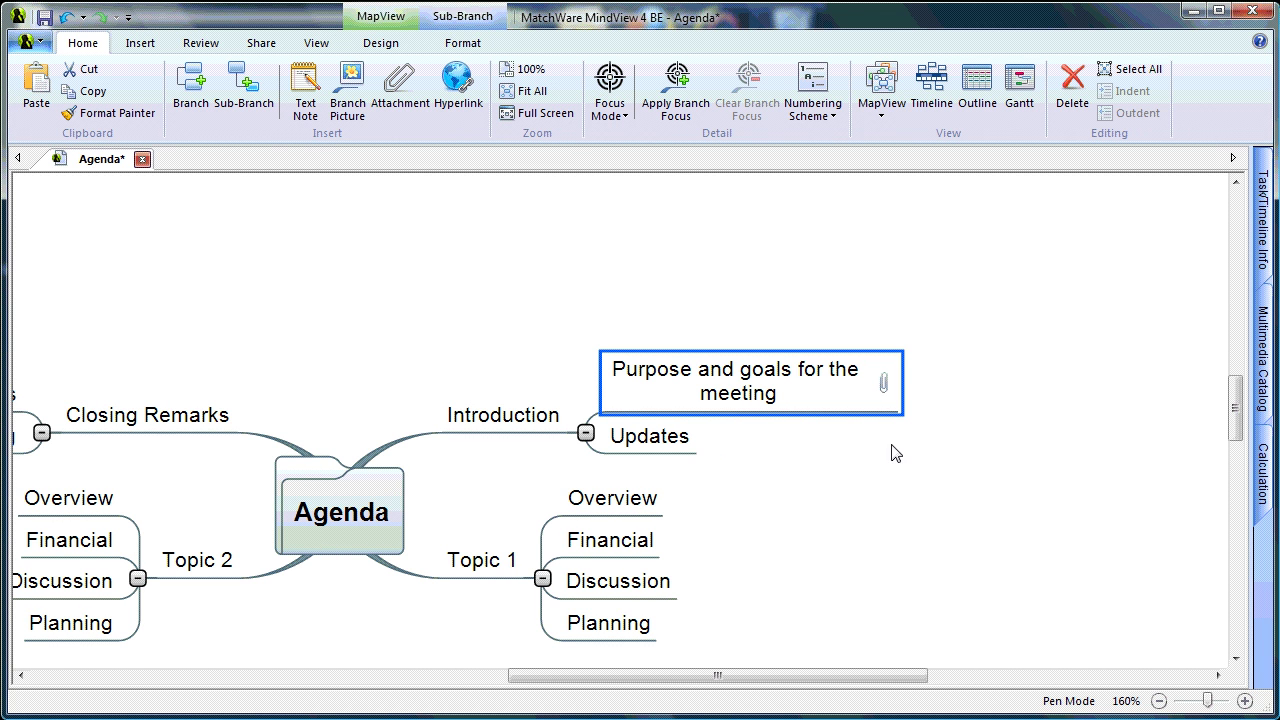
mouse_move(885, 393)
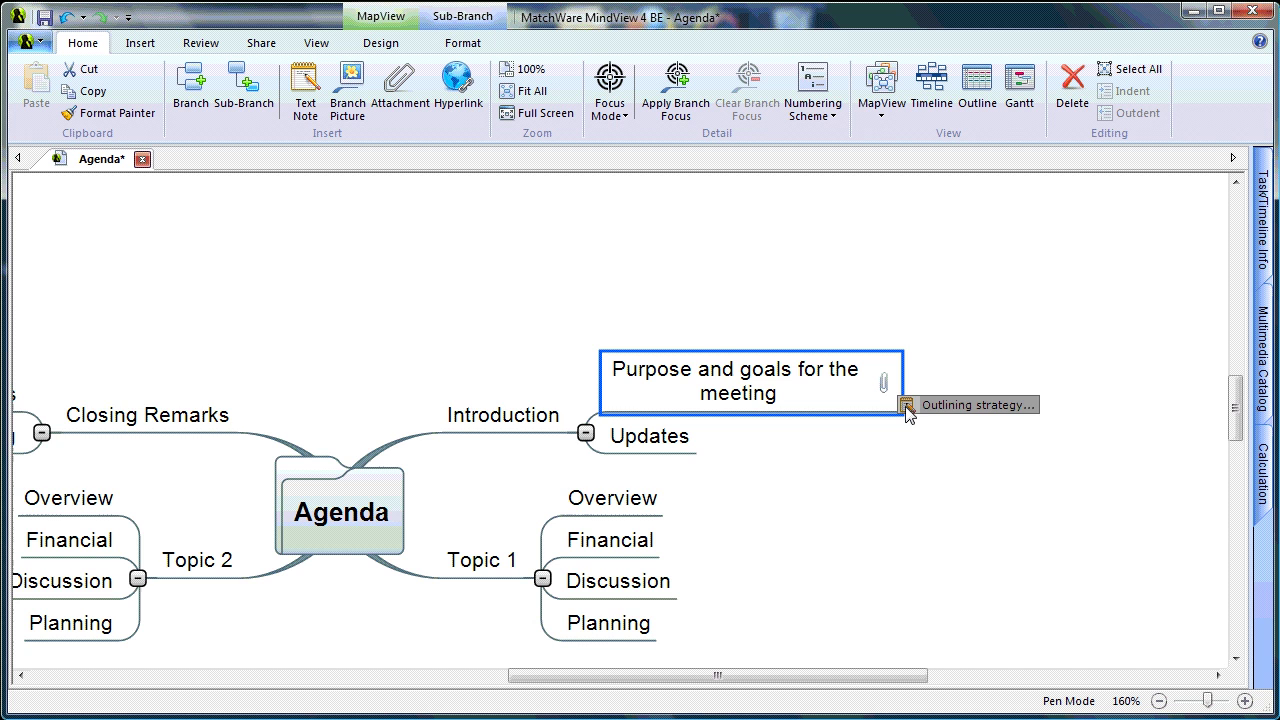
click(908, 408)
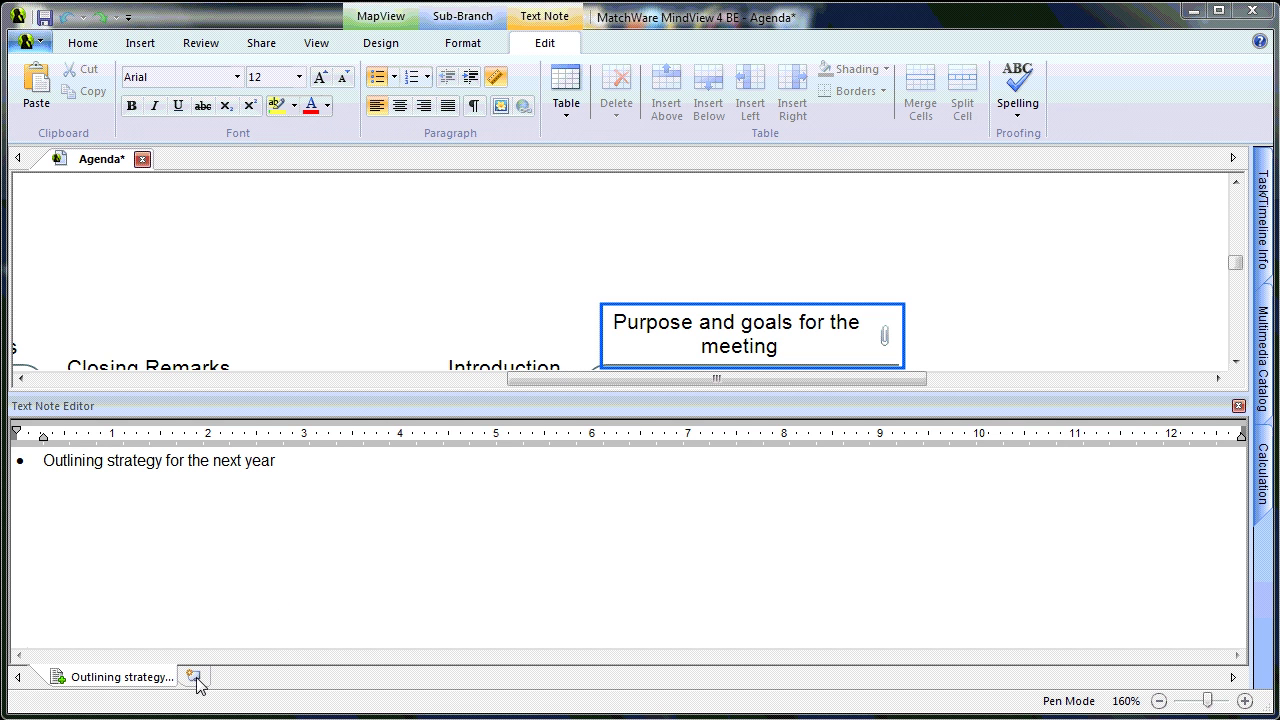
click(1238, 406)
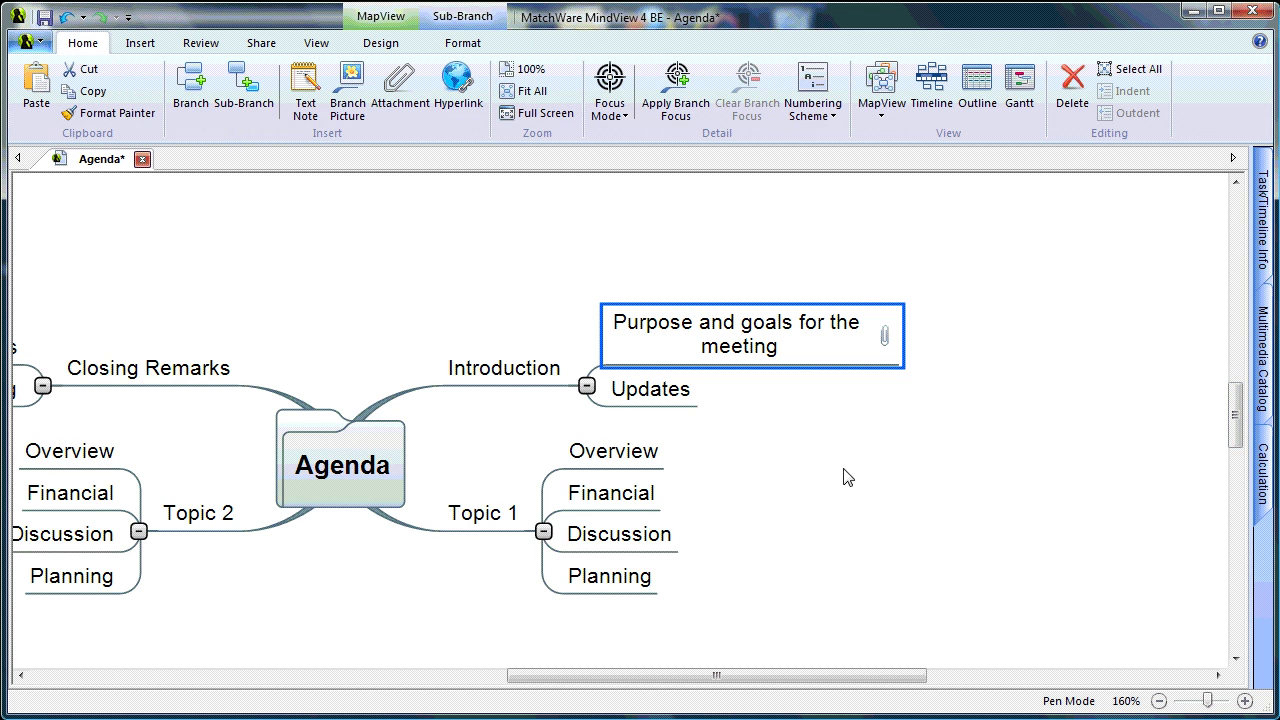
Add a bulleted note 'Create a business plan for topics 1 & 2' to the Purpose branch
click(306, 106)
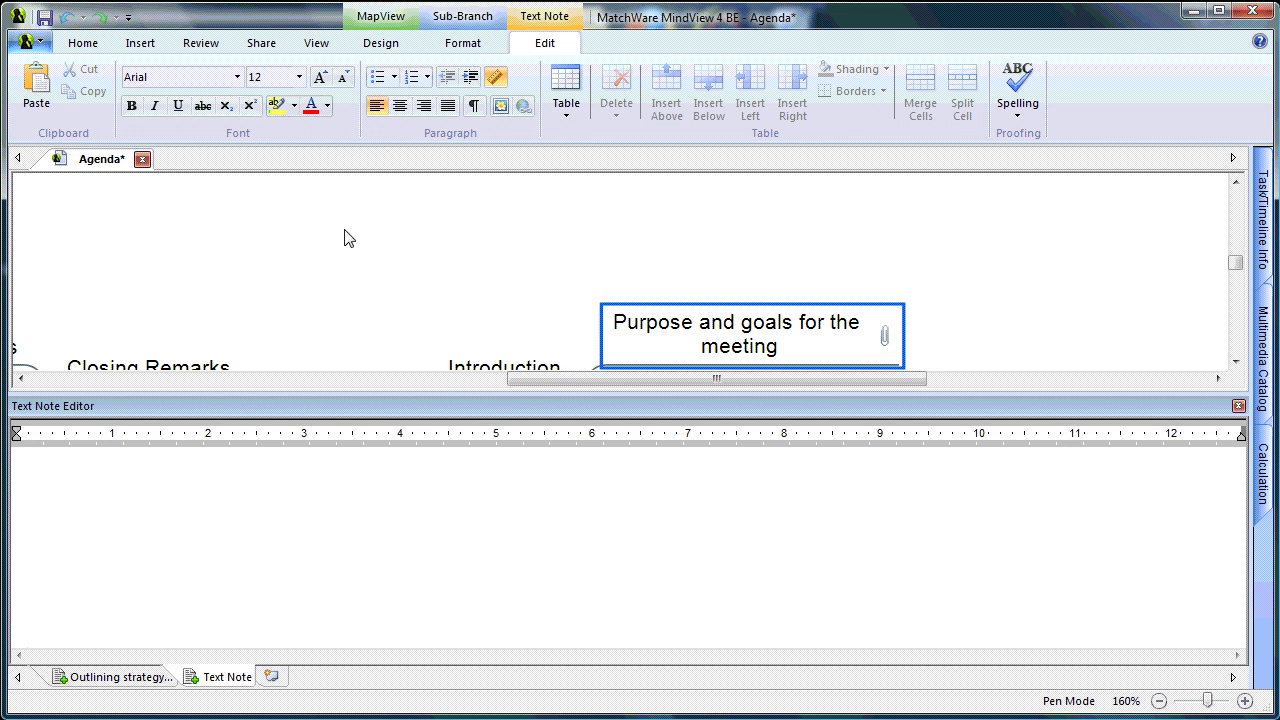
click(374, 80)
text(Create a business plan for topics 1 & 2)
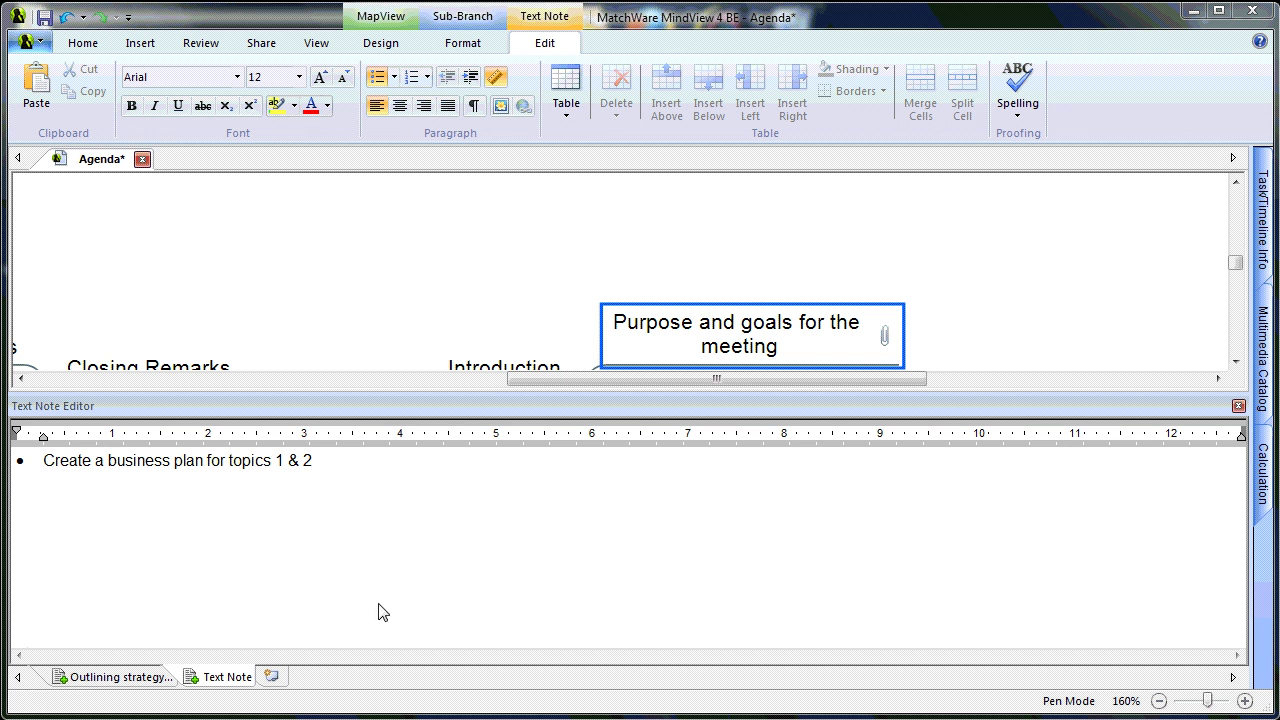
click(1238, 405)
Check the Purpose branch's attached notes list, then save the mind map
click(866, 466)
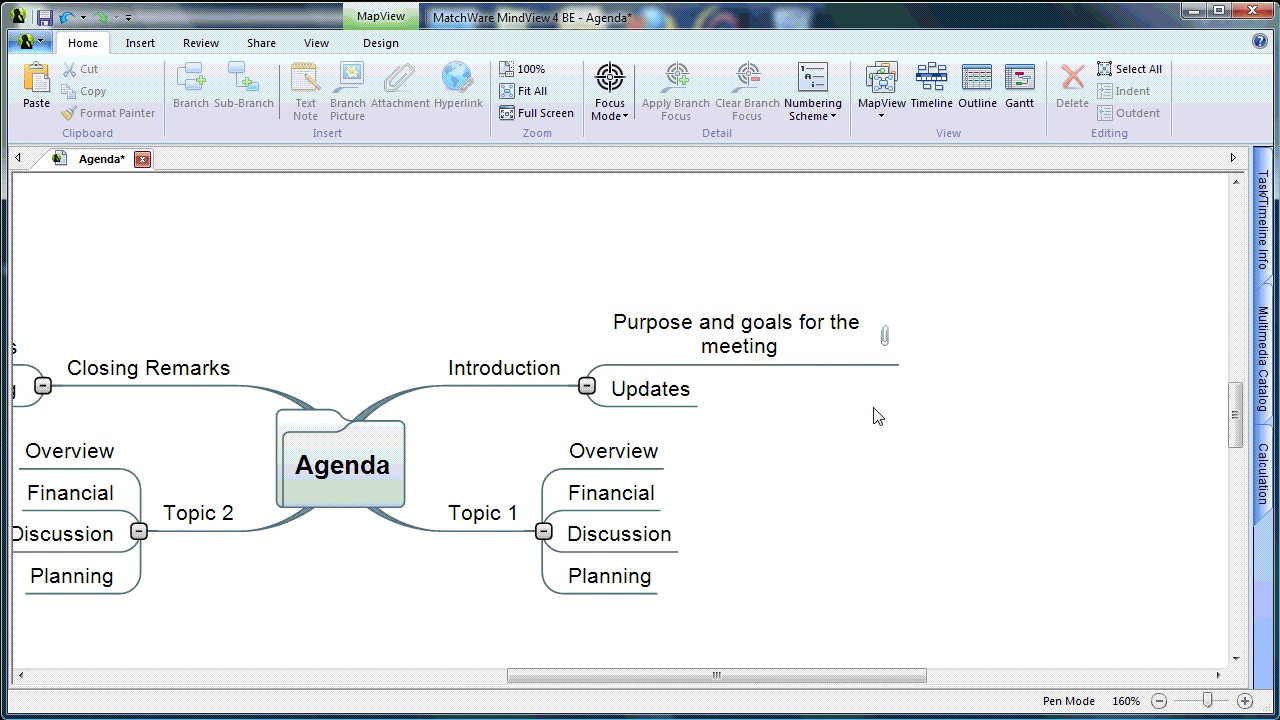
click(885, 339)
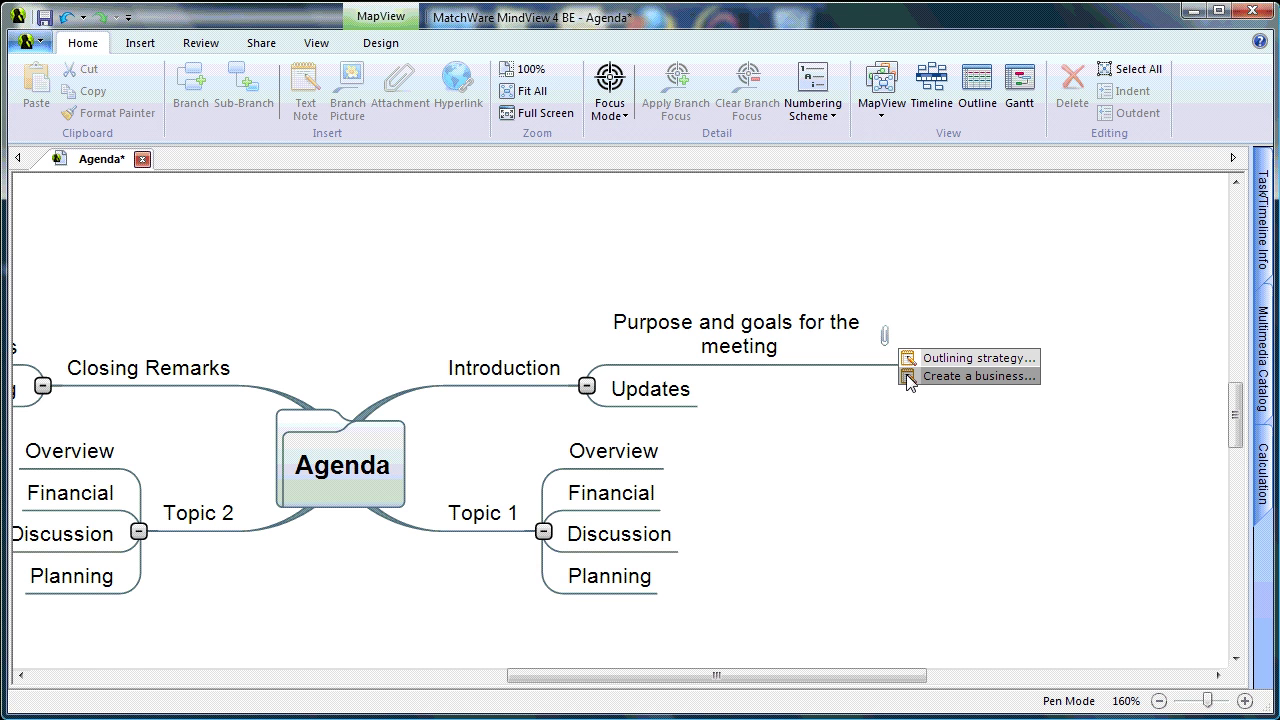
click(908, 377)
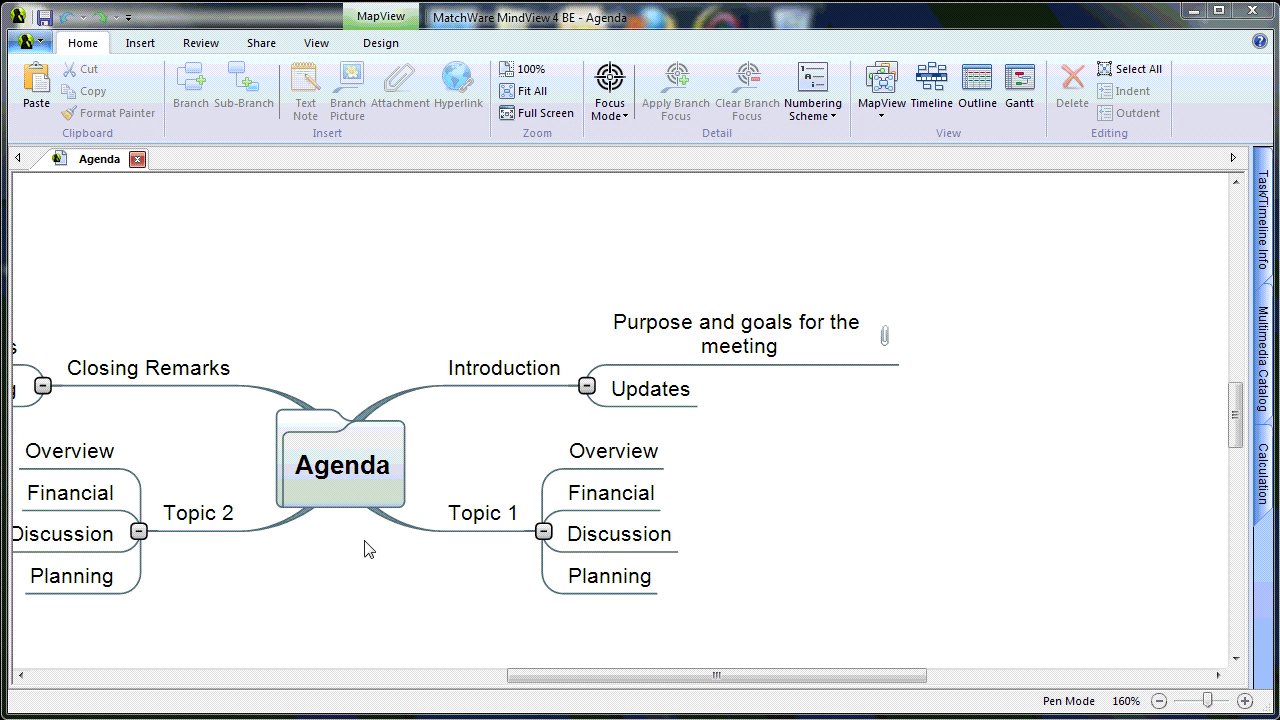
Fit the whole Agenda map, with all four main branches, in the view
click(515, 99)
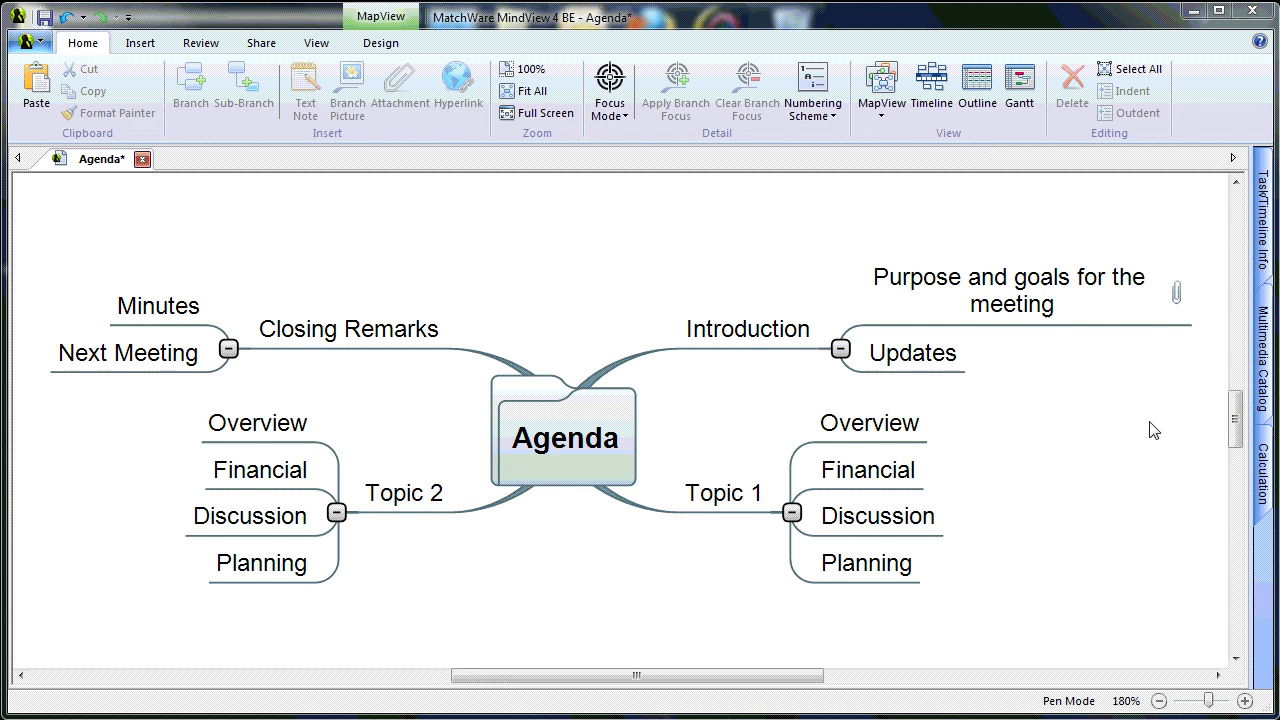
Drag the meeting clip art from Clipart > Business > Work environment onto the Agenda root
click(1270, 367)
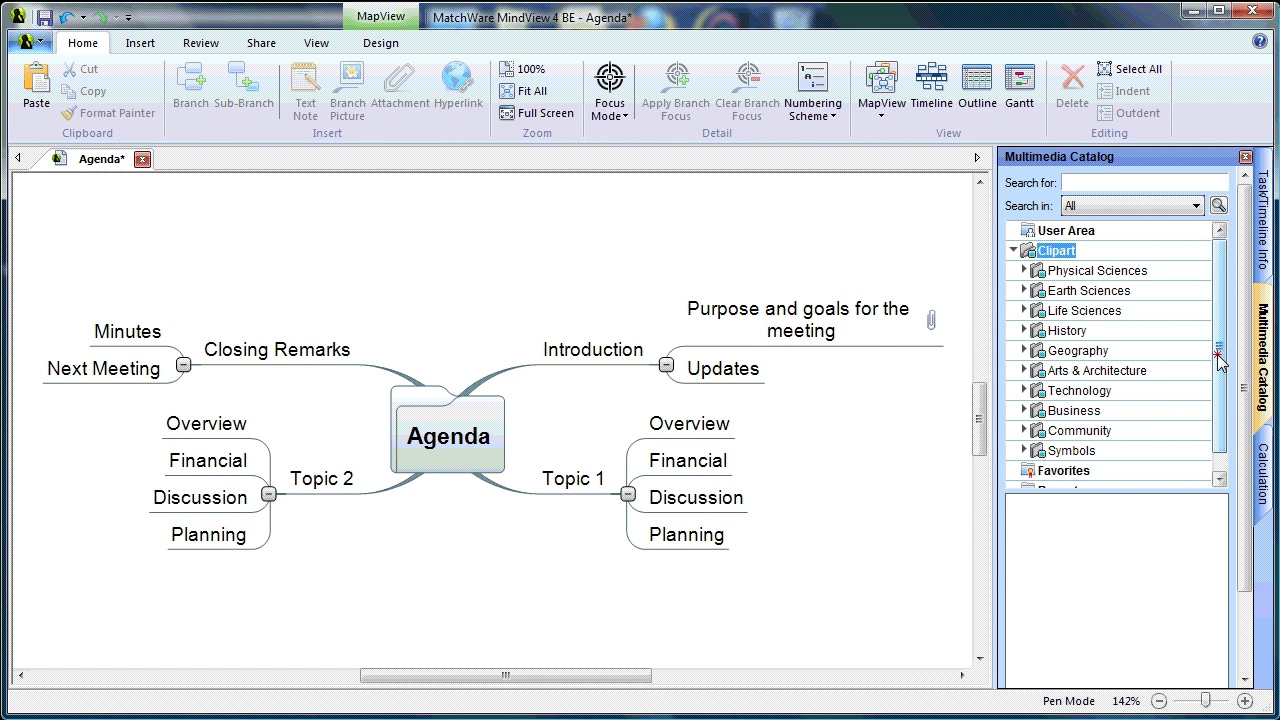
drag(1218, 355, 1218, 375)
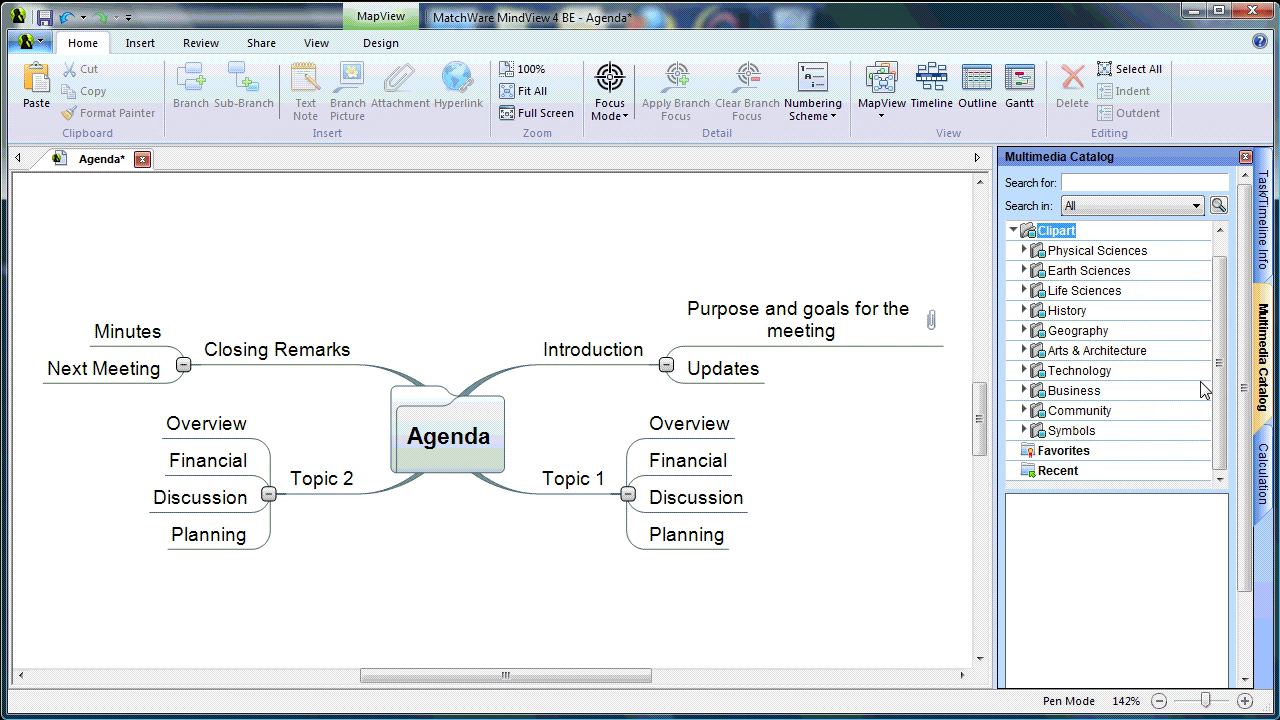
click(1026, 390)
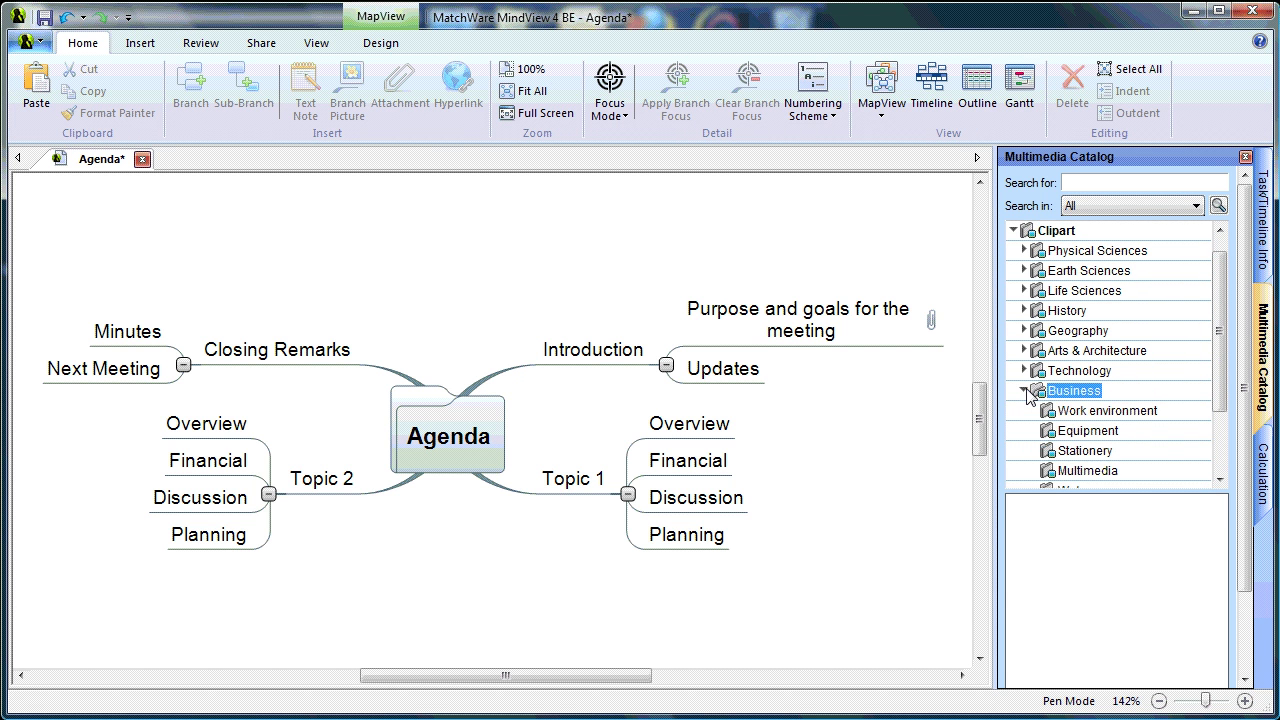
click(1076, 412)
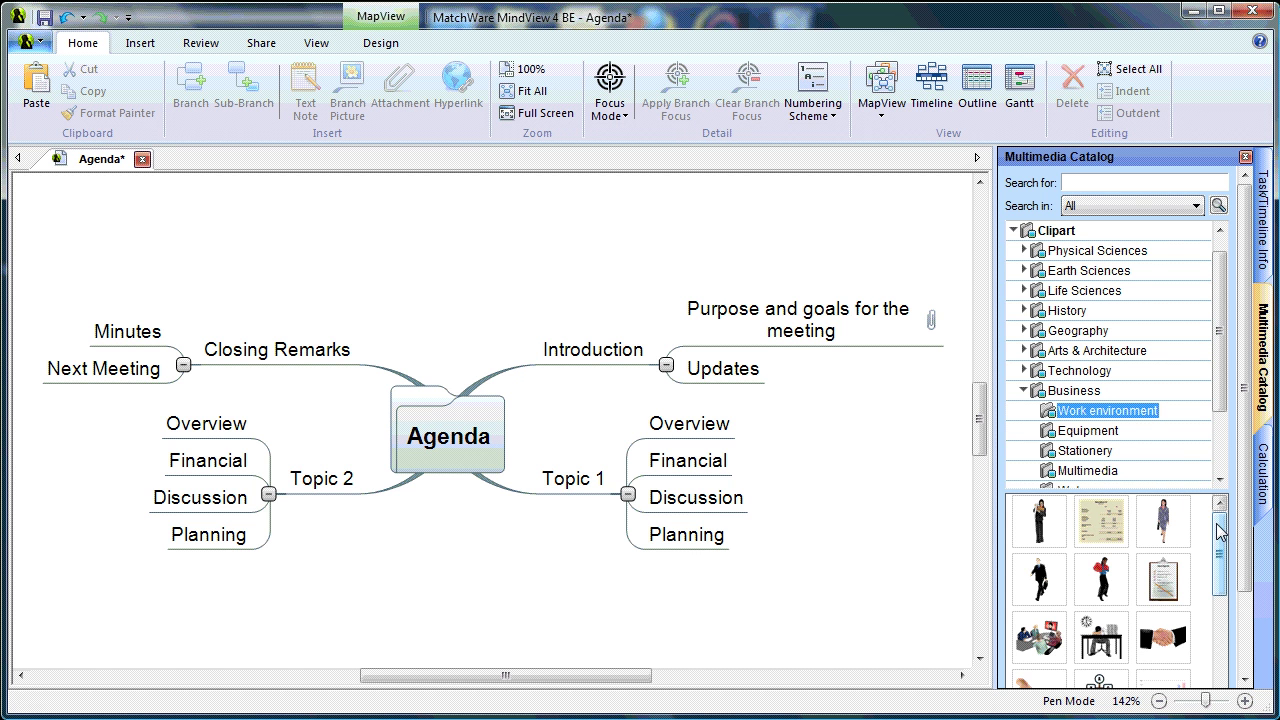
drag(1217, 532, 1207, 598)
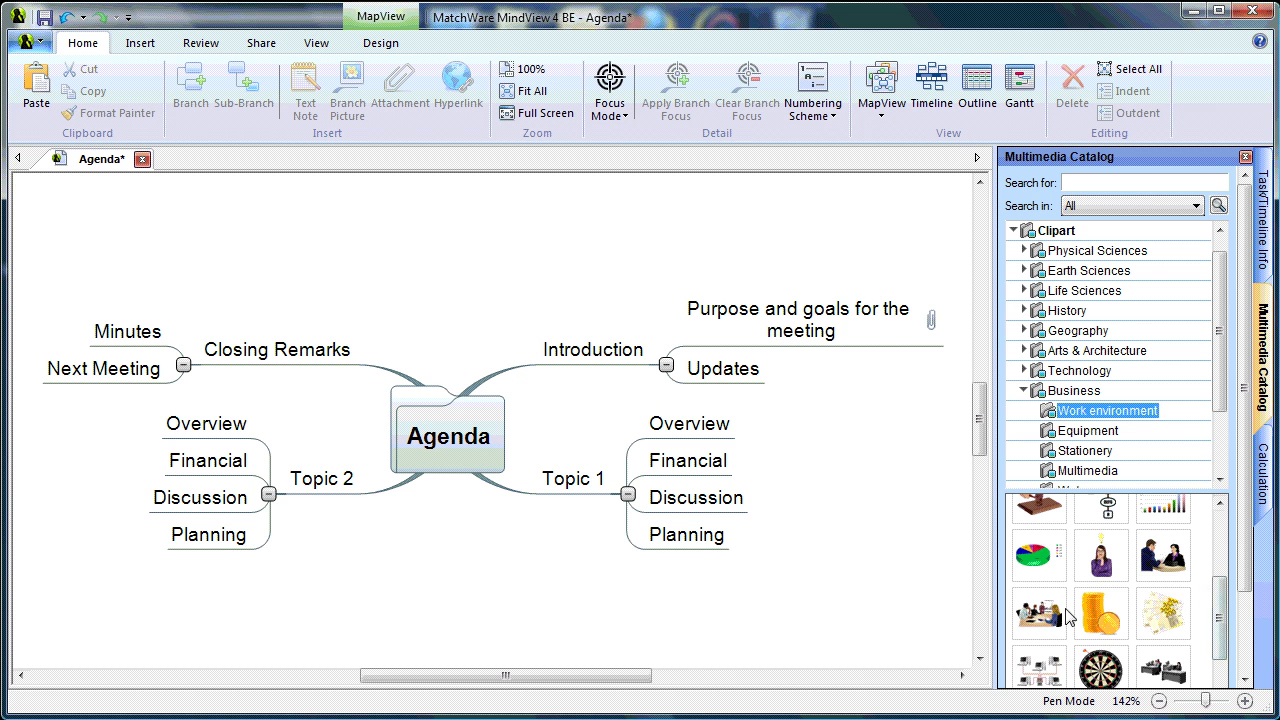
mouse_move(1040, 617)
drag(1040, 617, 457, 443)
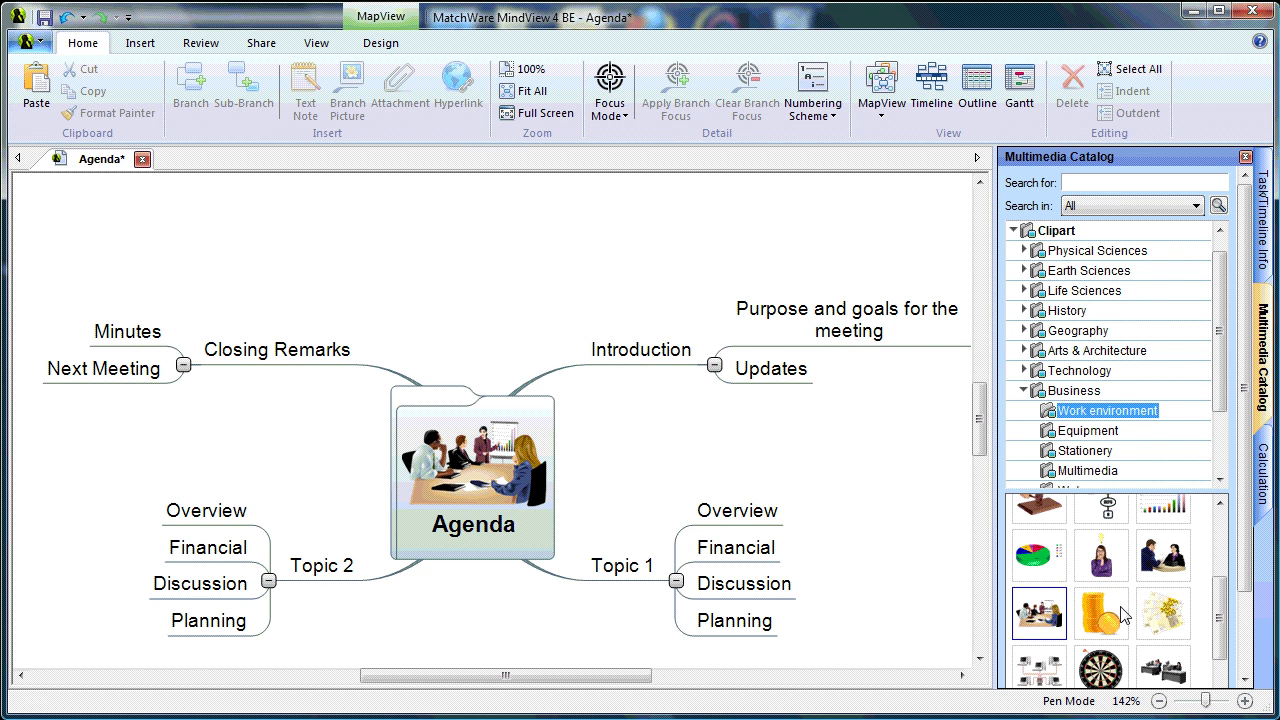
drag(1218, 625, 1221, 622)
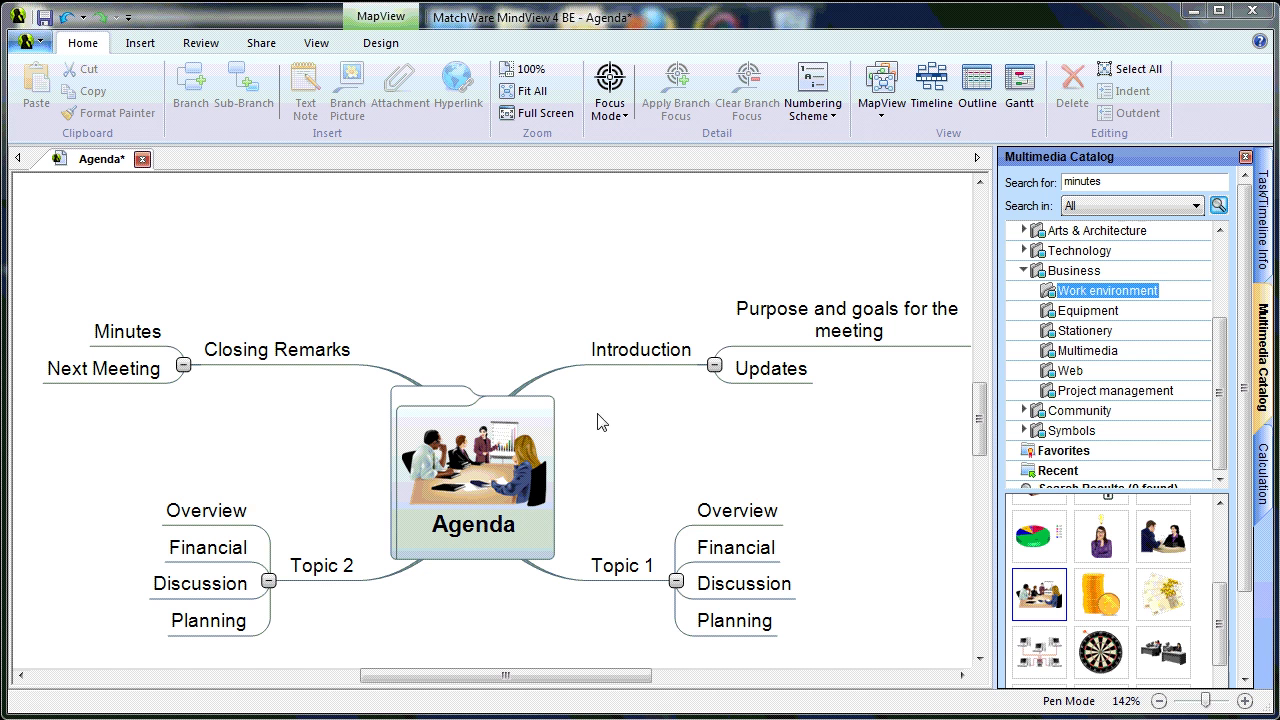
Add the meeting_minutes picture to the Minutes branch and save with Ctrl+S
click(148, 343)
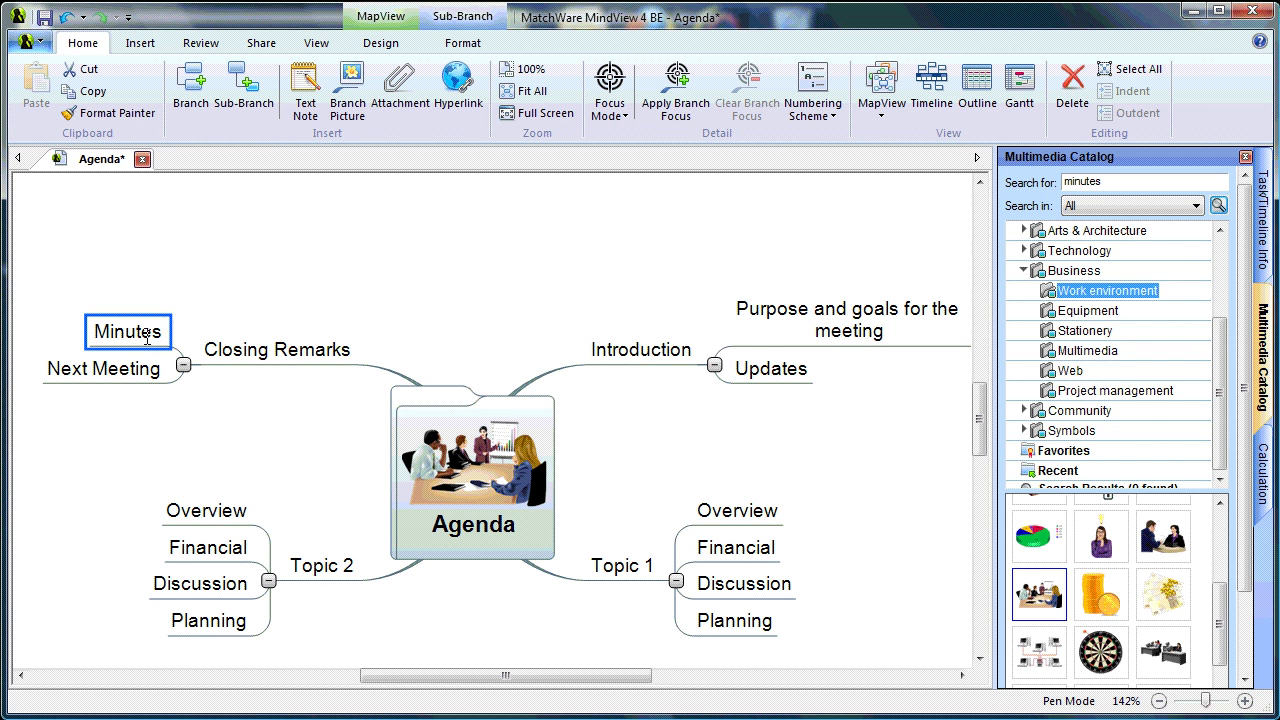
click(350, 110)
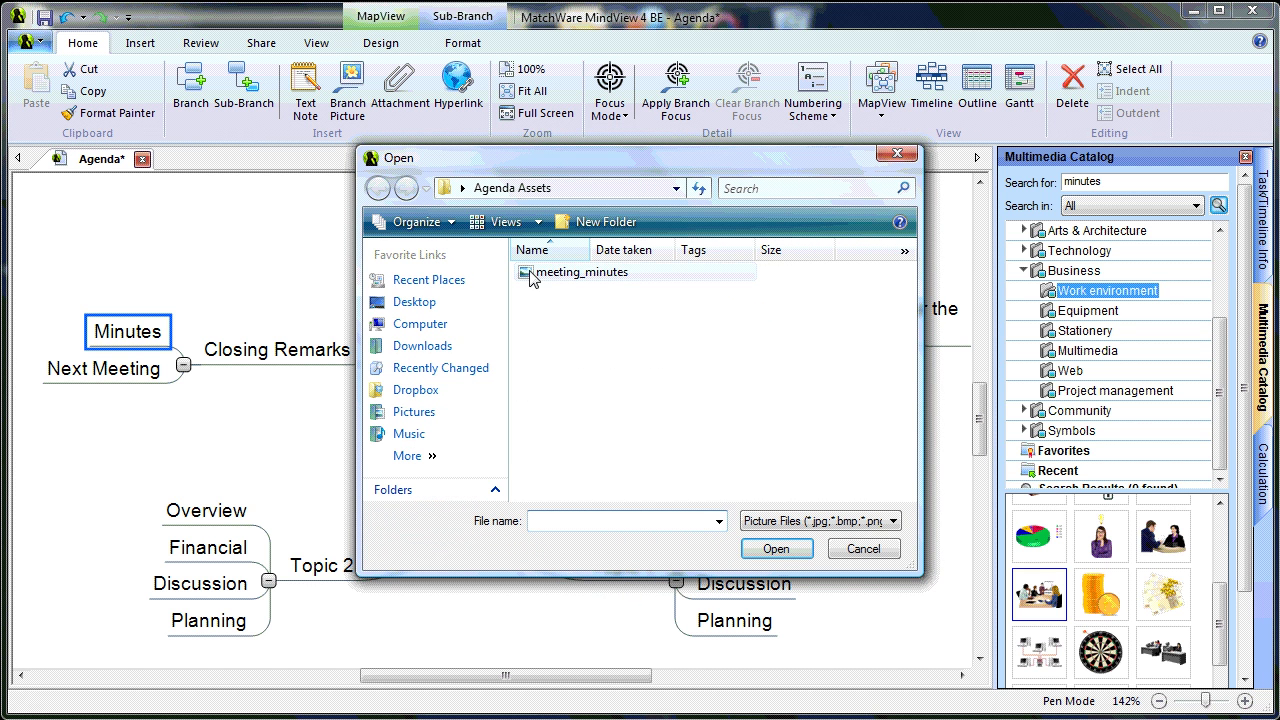
click(531, 274)
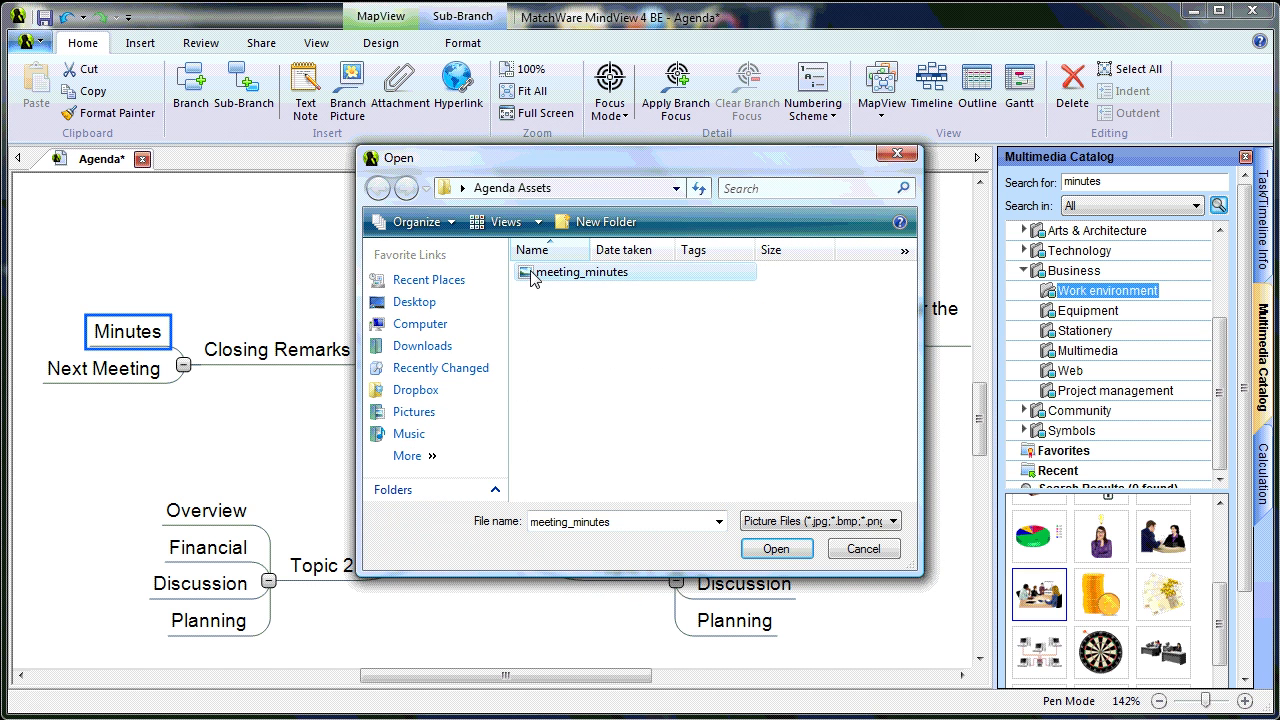
click(774, 550)
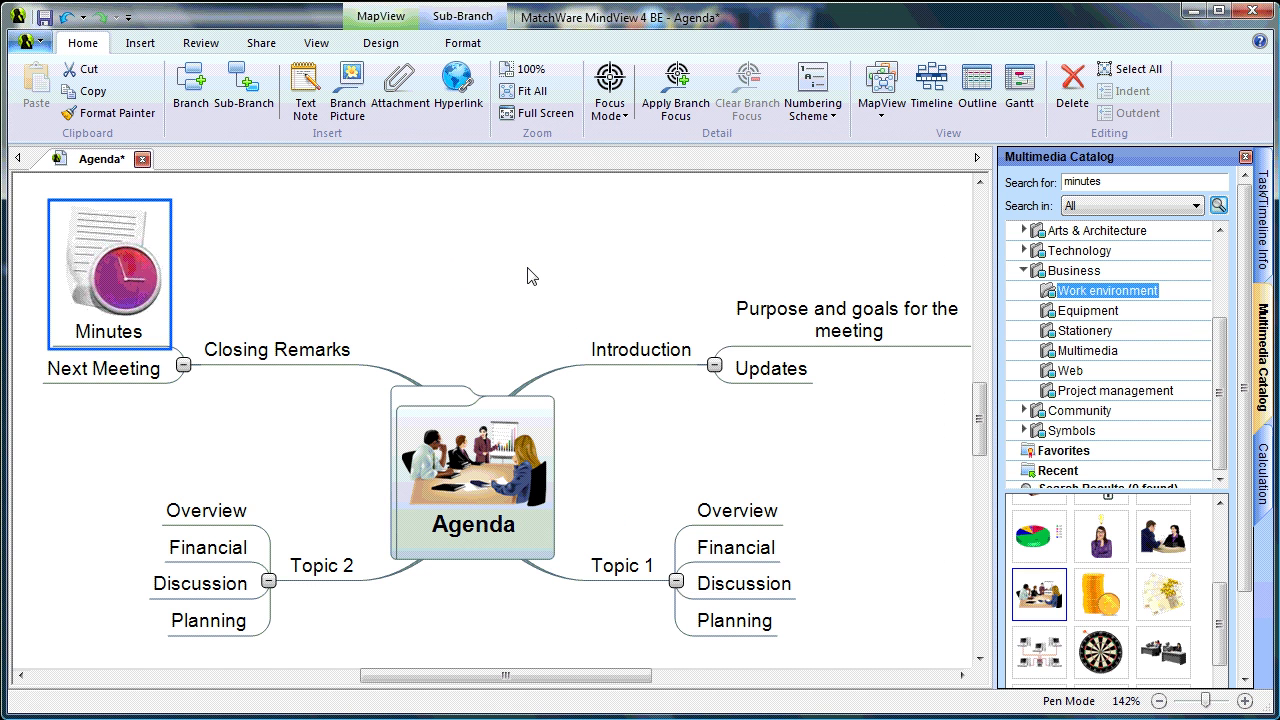
click(531, 274)
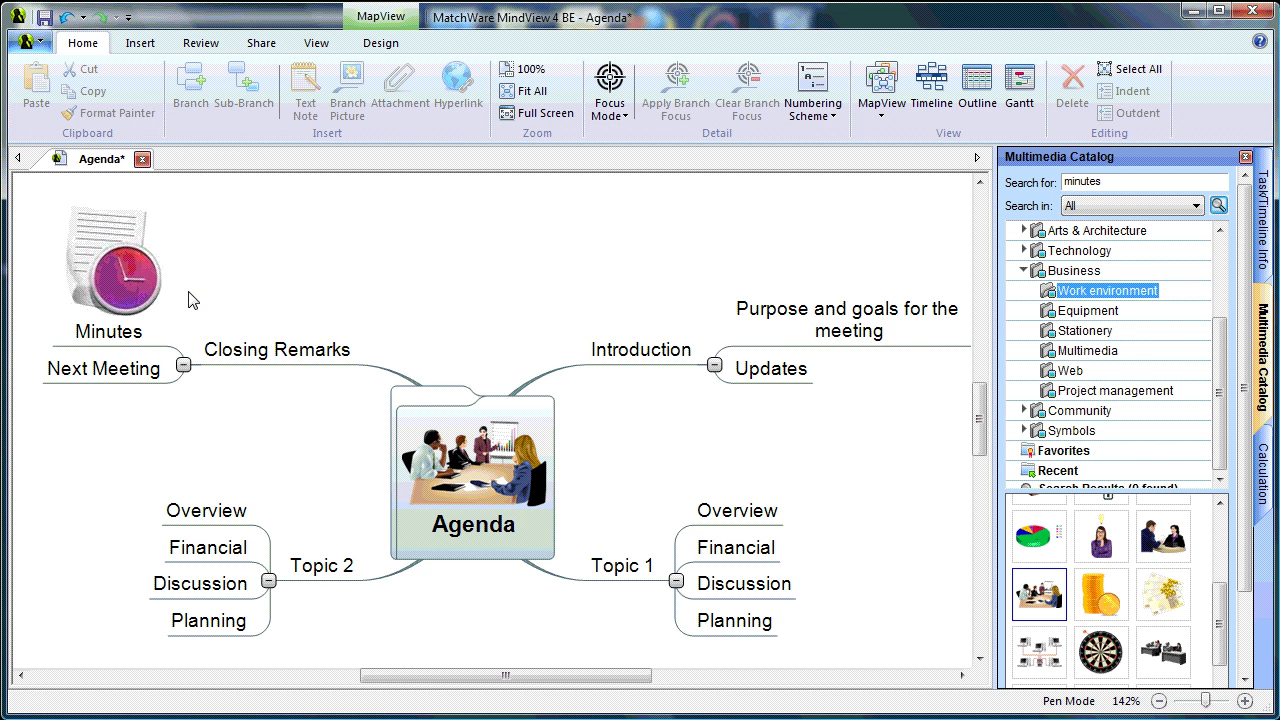
key(ctrl+s)
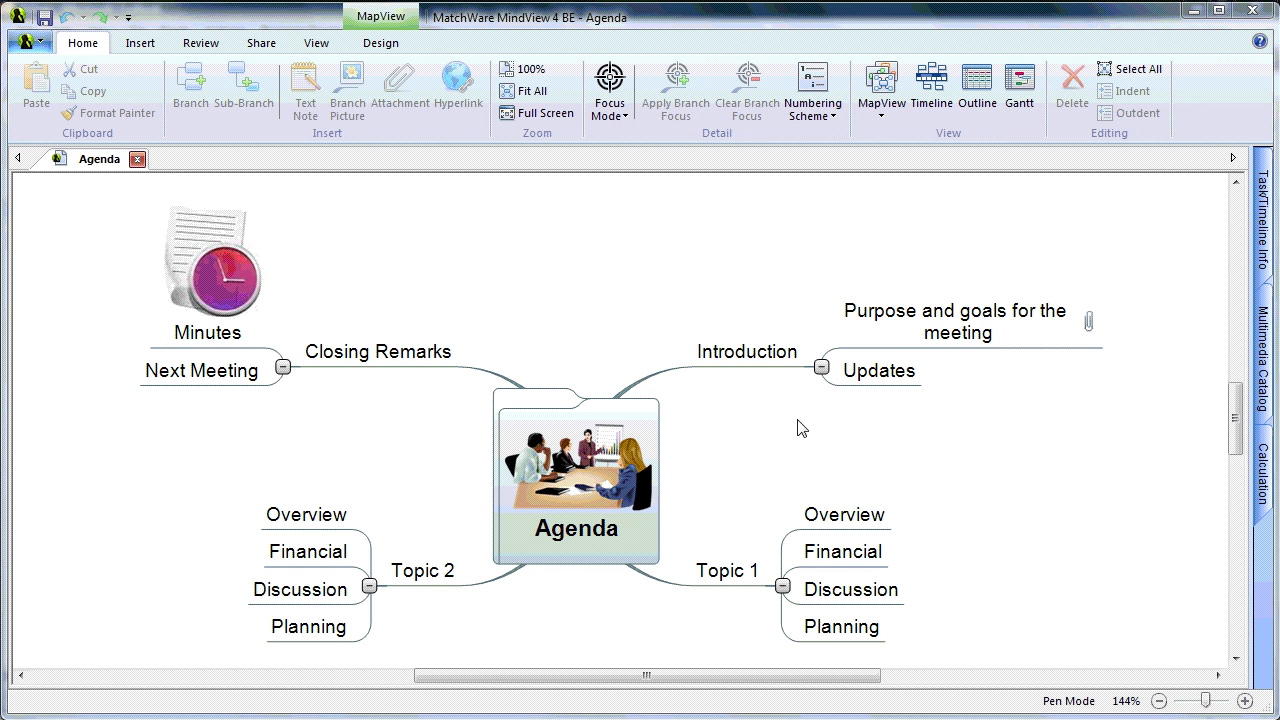
Attach budget plan.xlsx to Topic 1's Financial branch and open it from the paperclip
click(823, 558)
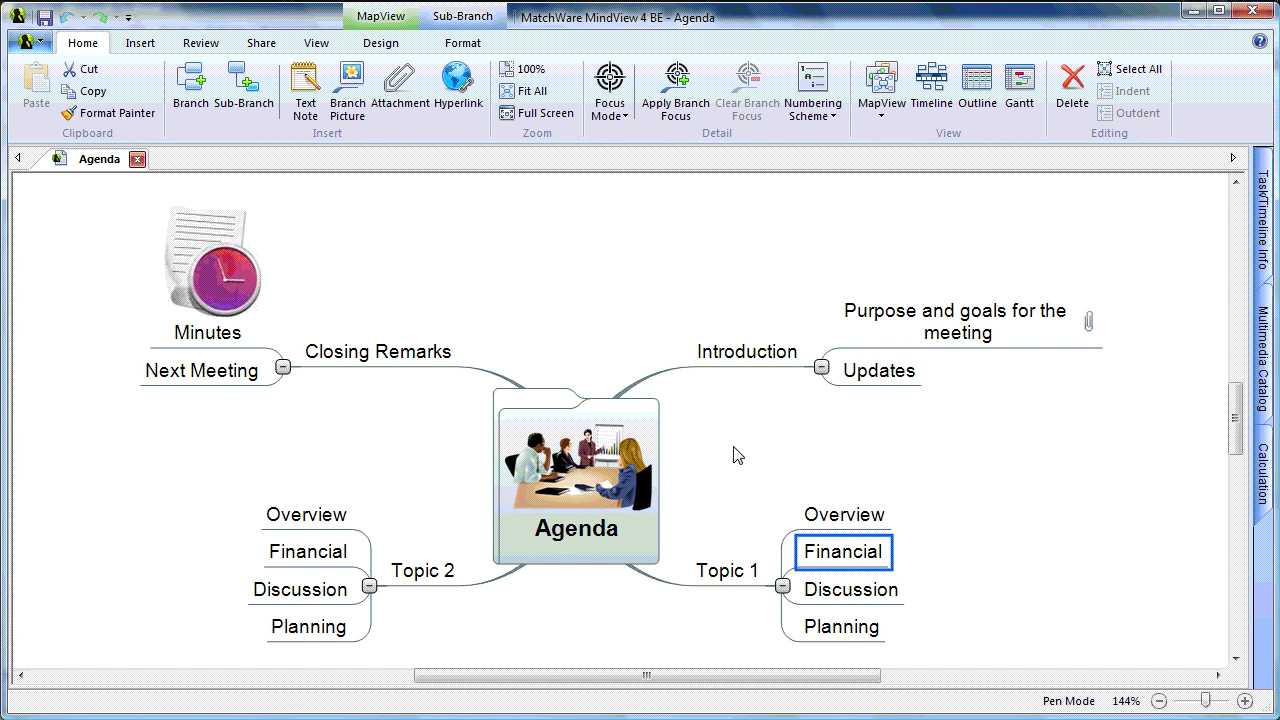
scroll(733, 457, up, 2)
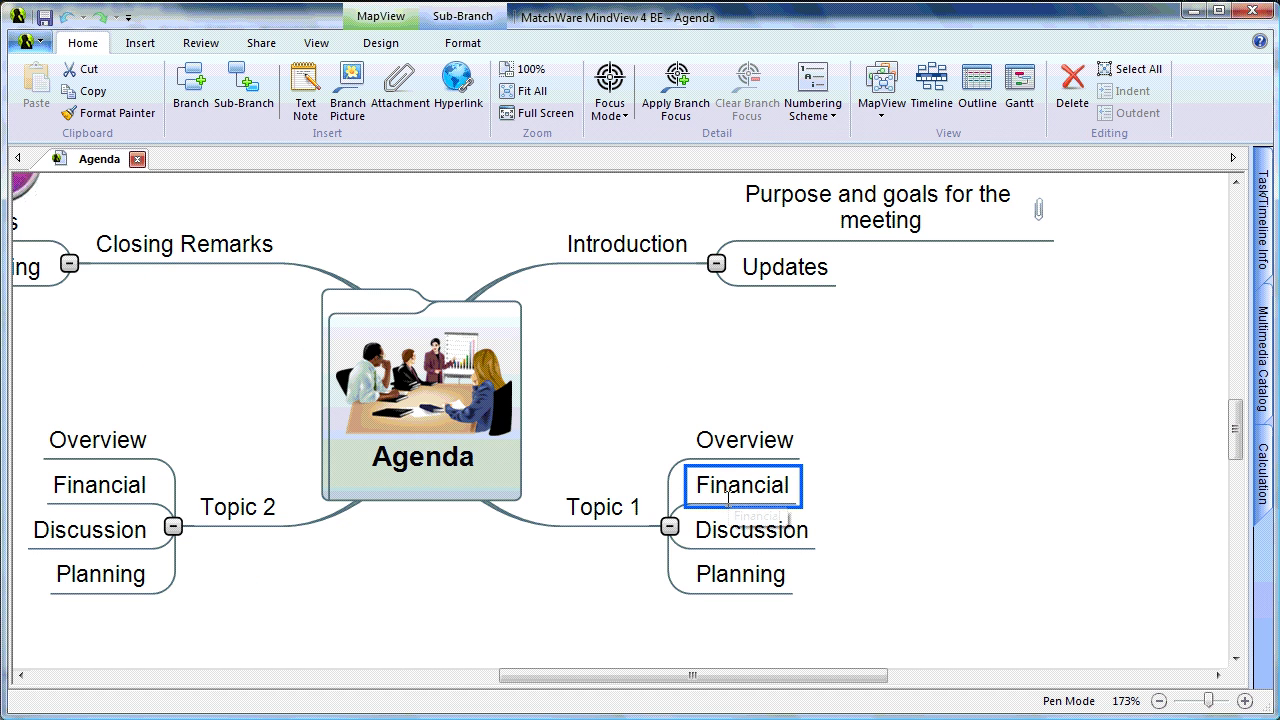
click(392, 97)
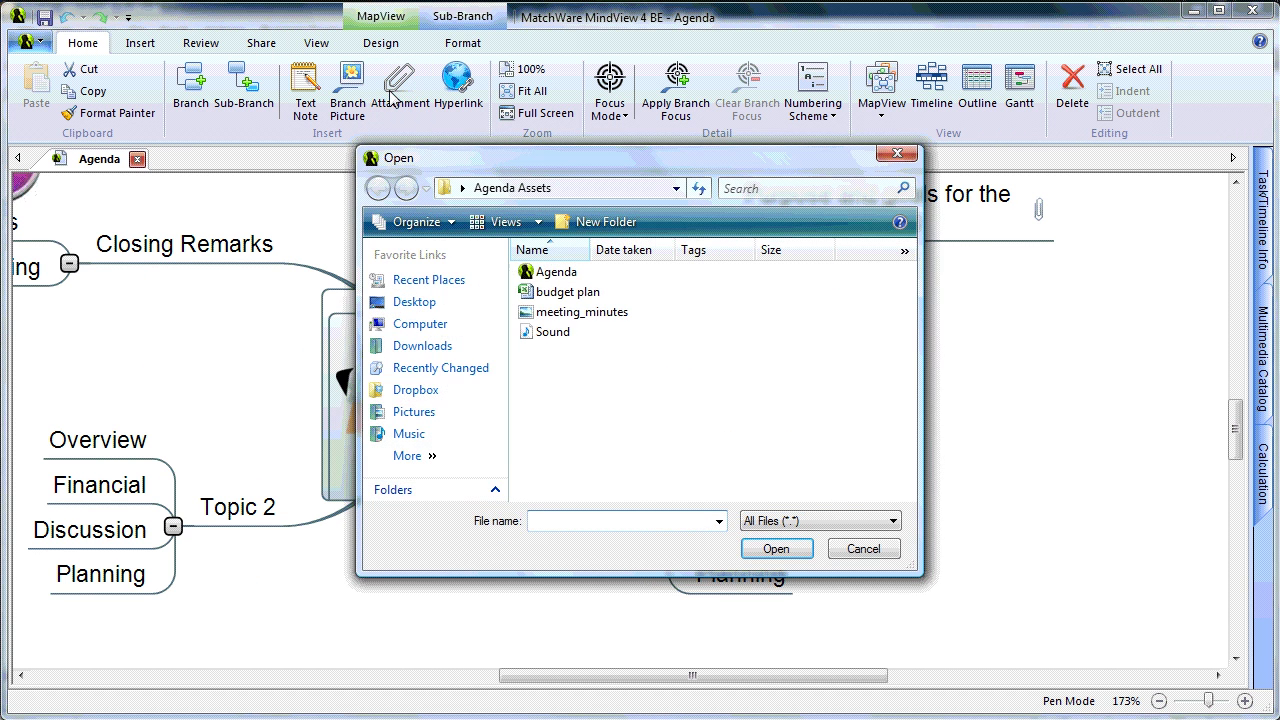
click(566, 292)
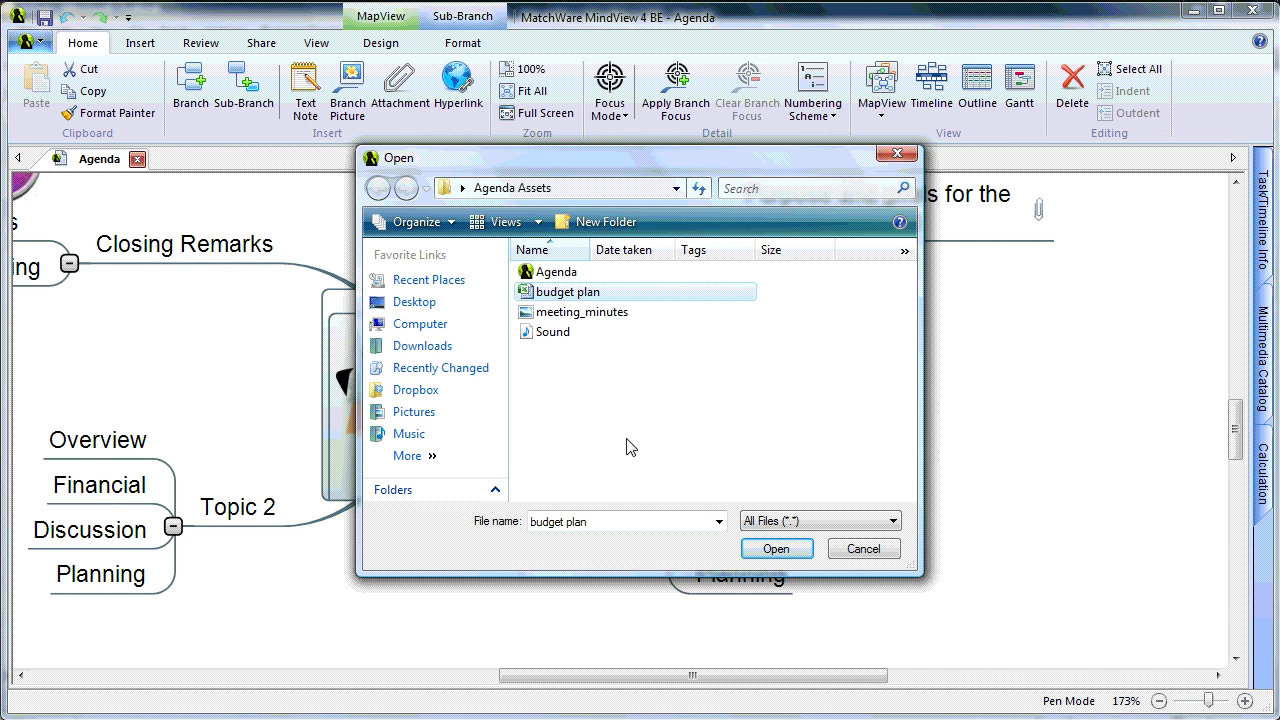
click(775, 552)
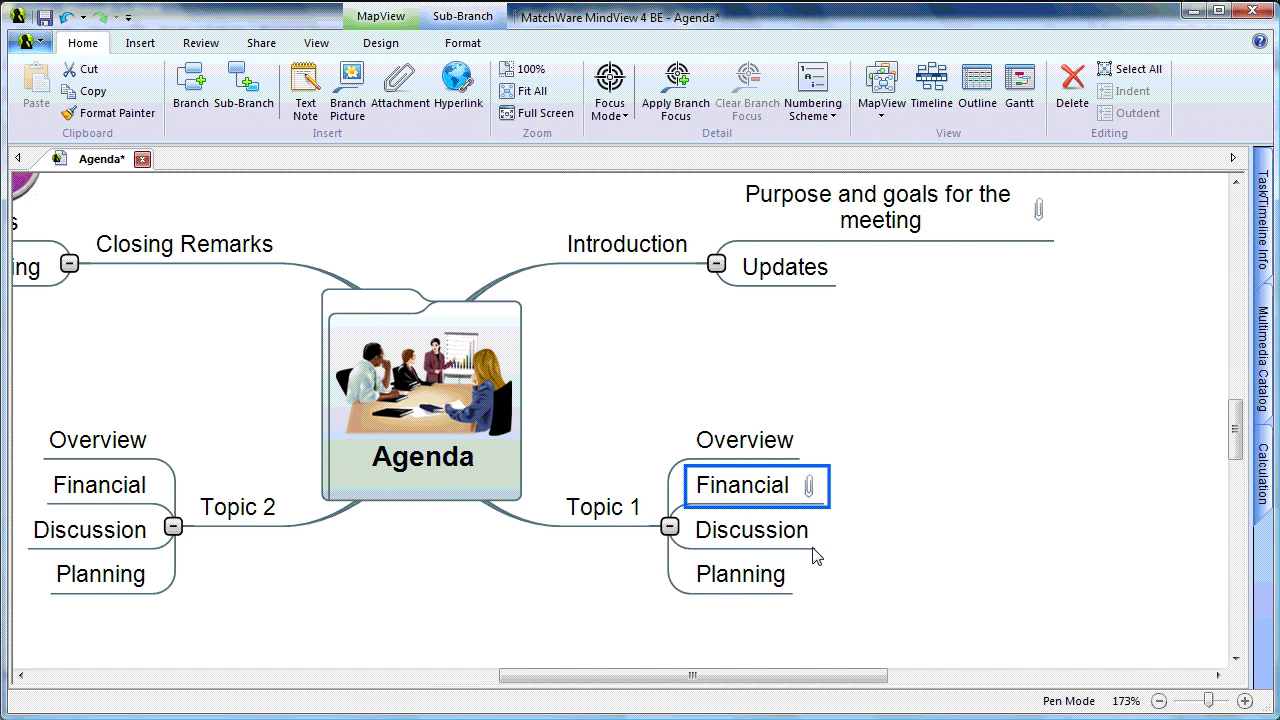
mouse_move(811, 494)
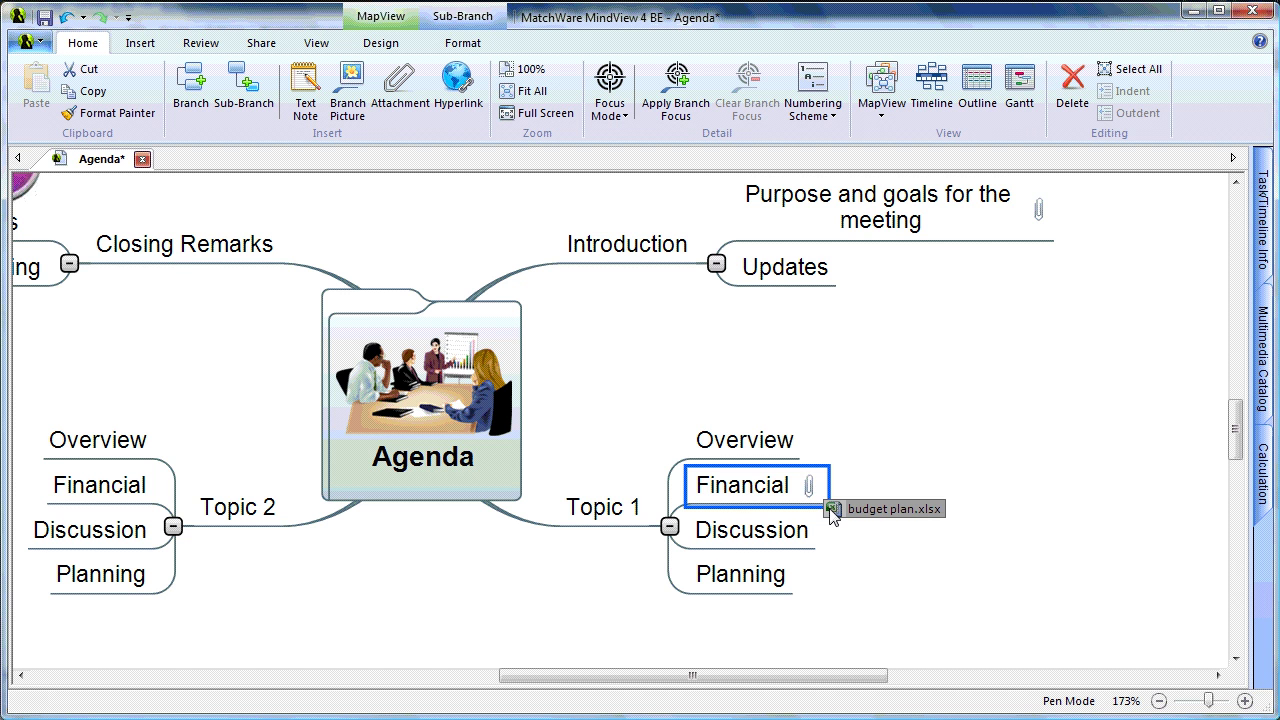
click(880, 509)
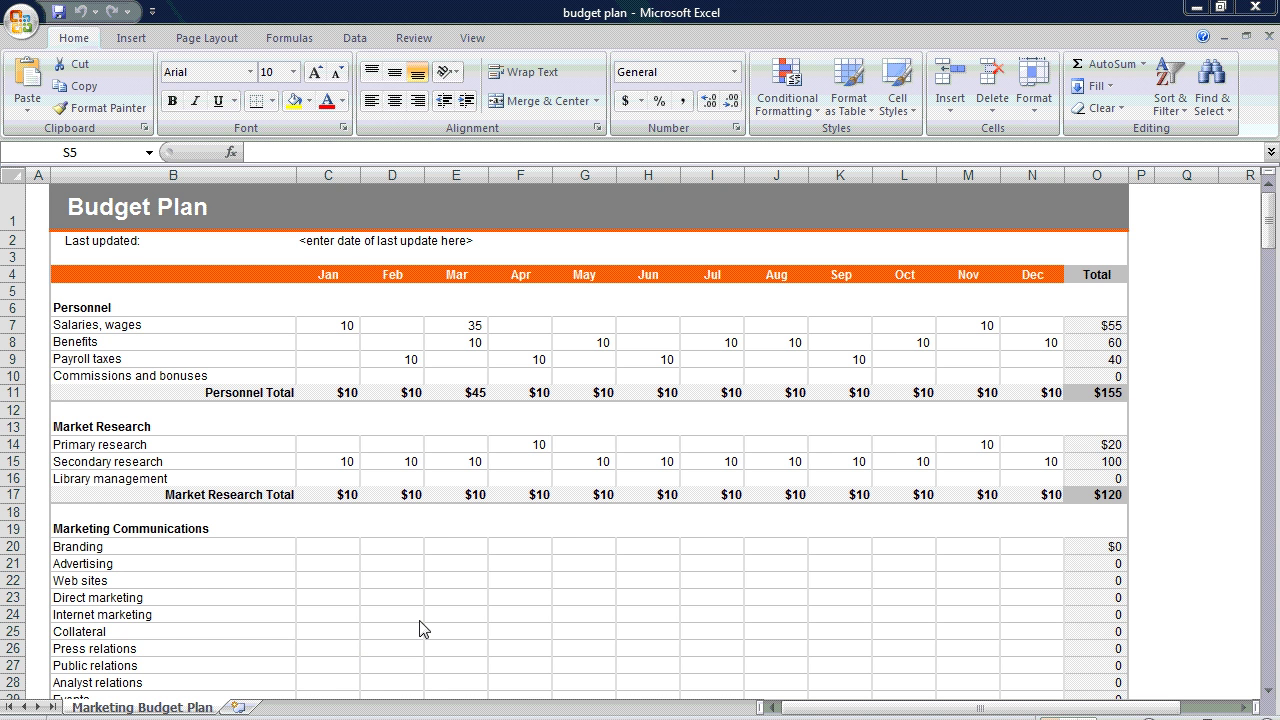
Close the budget plan workbook with Alt+F4 to return to MindView
key(alt+F4)
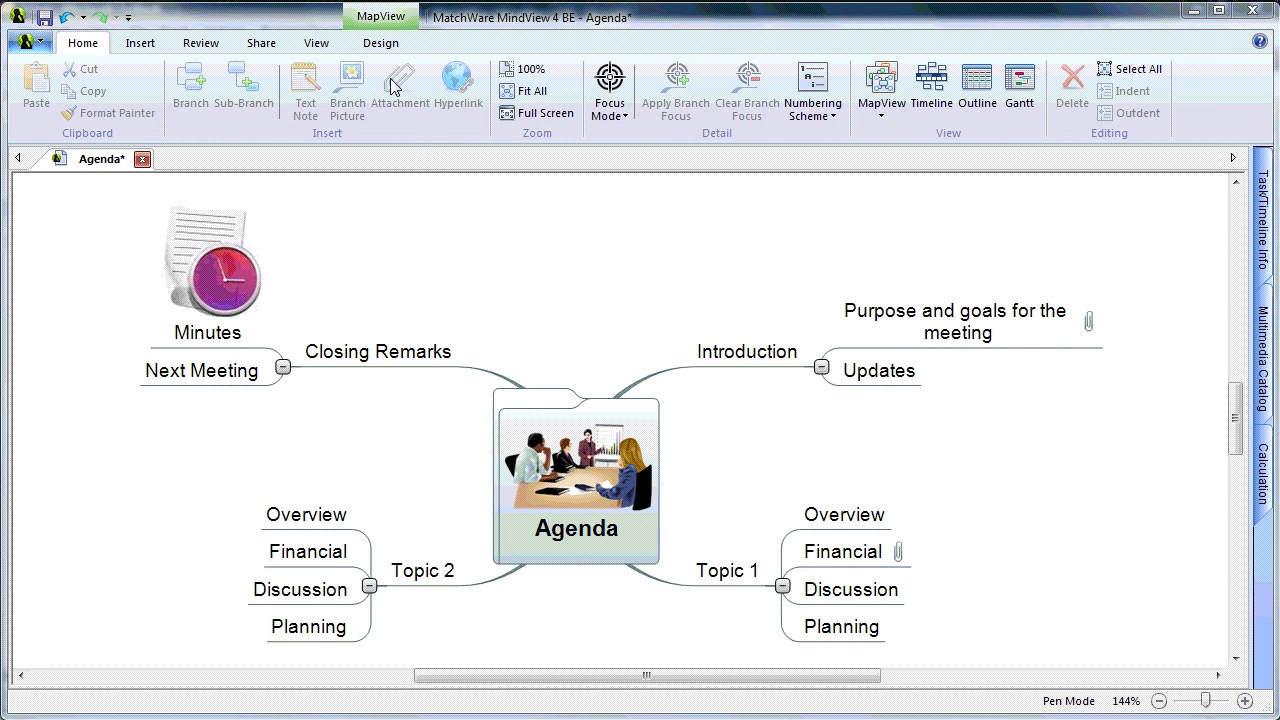
Try one-sided and org-chart layouts, then settle on the top-down indented tree layout
click(381, 44)
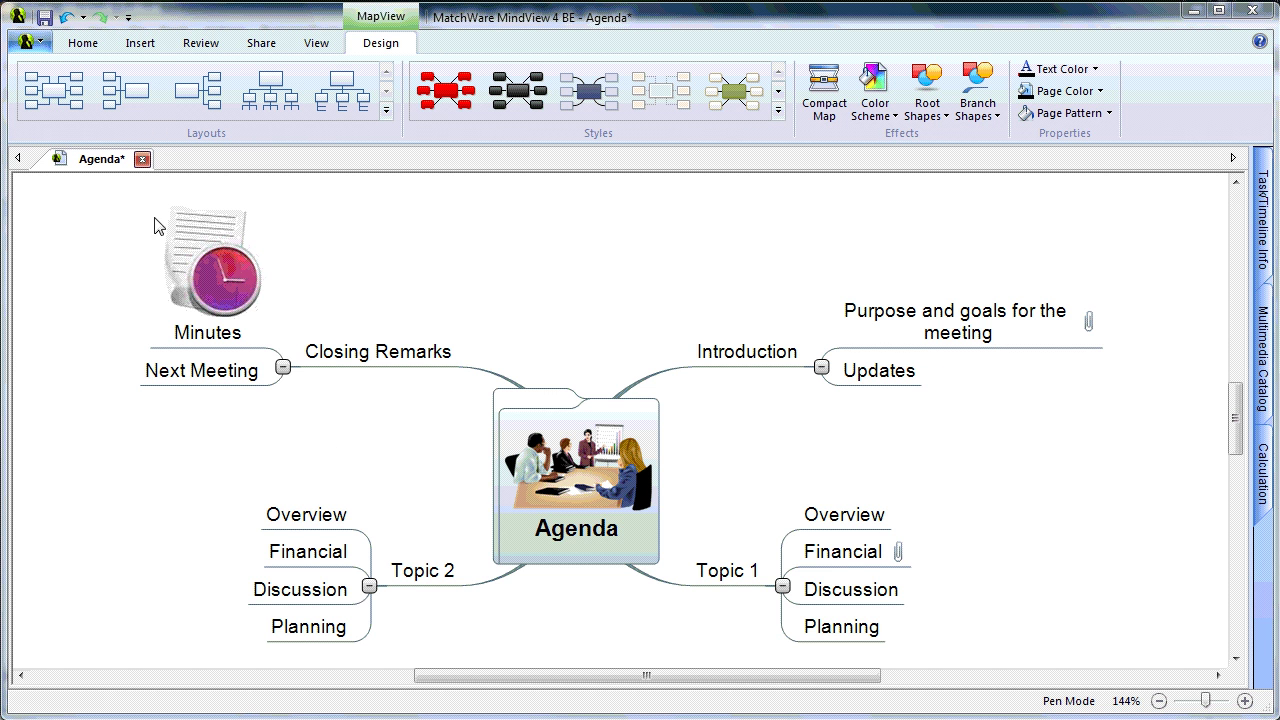
click(135, 97)
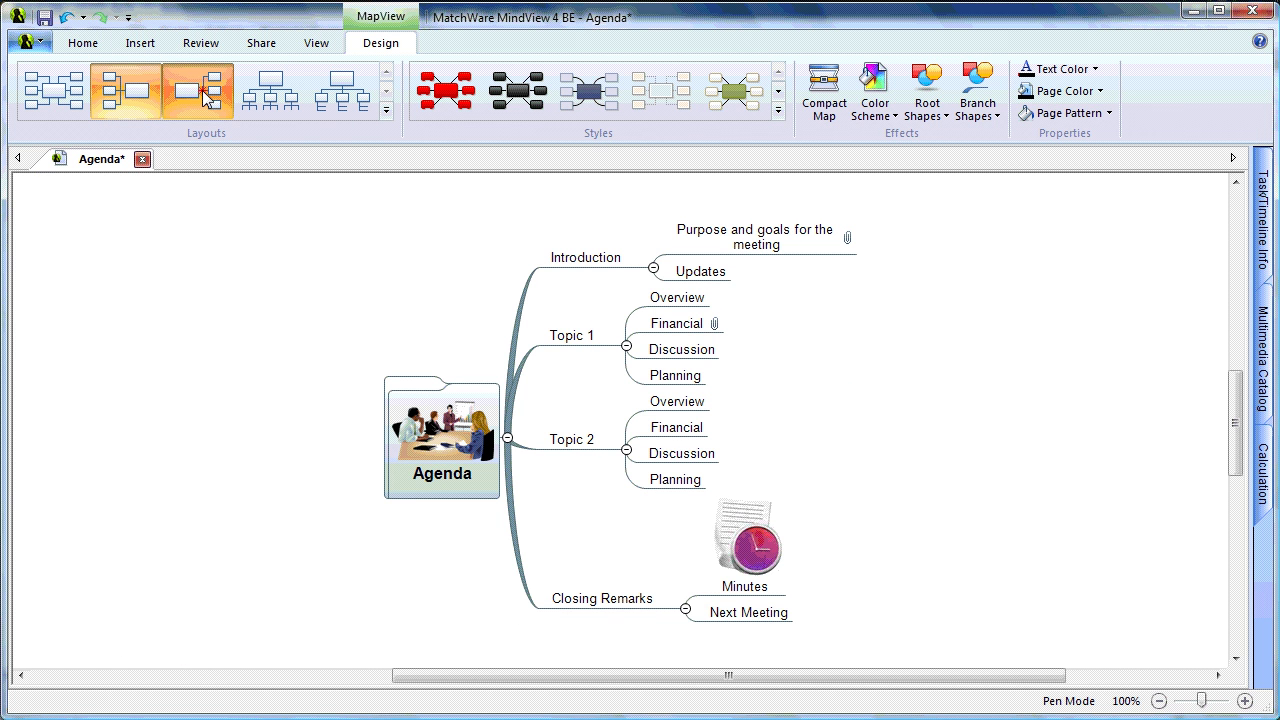
click(279, 100)
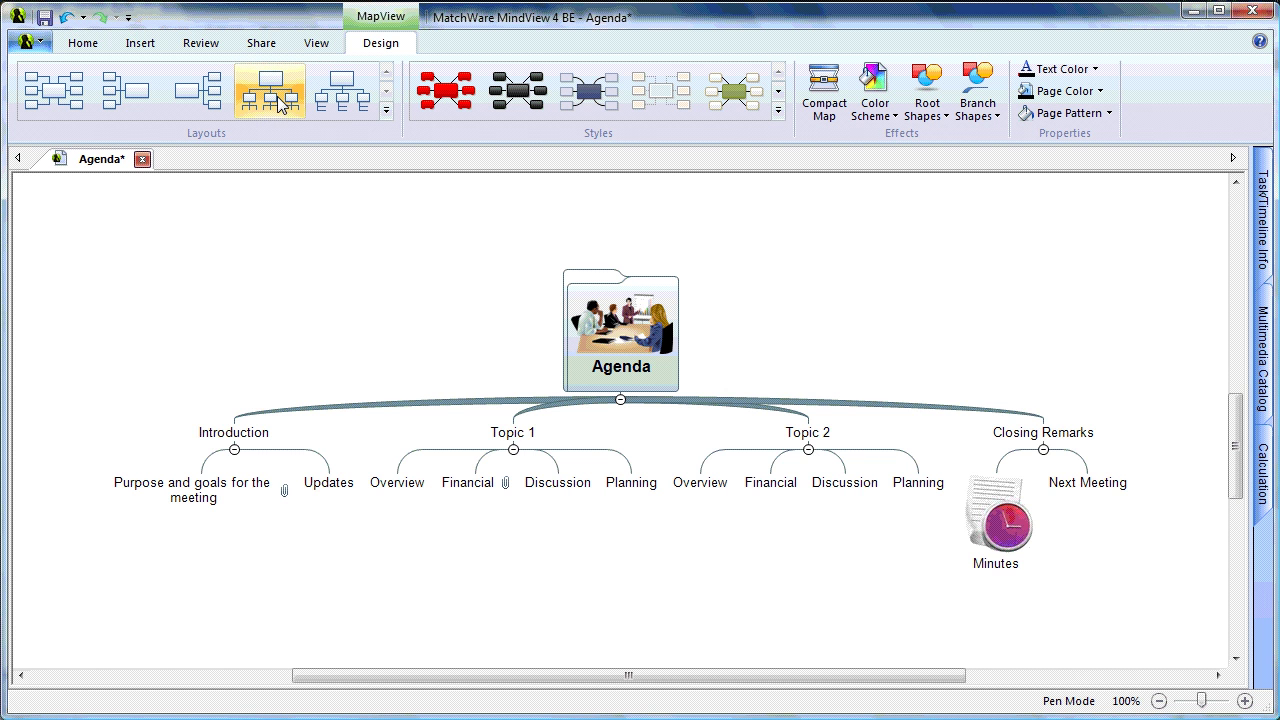
click(340, 97)
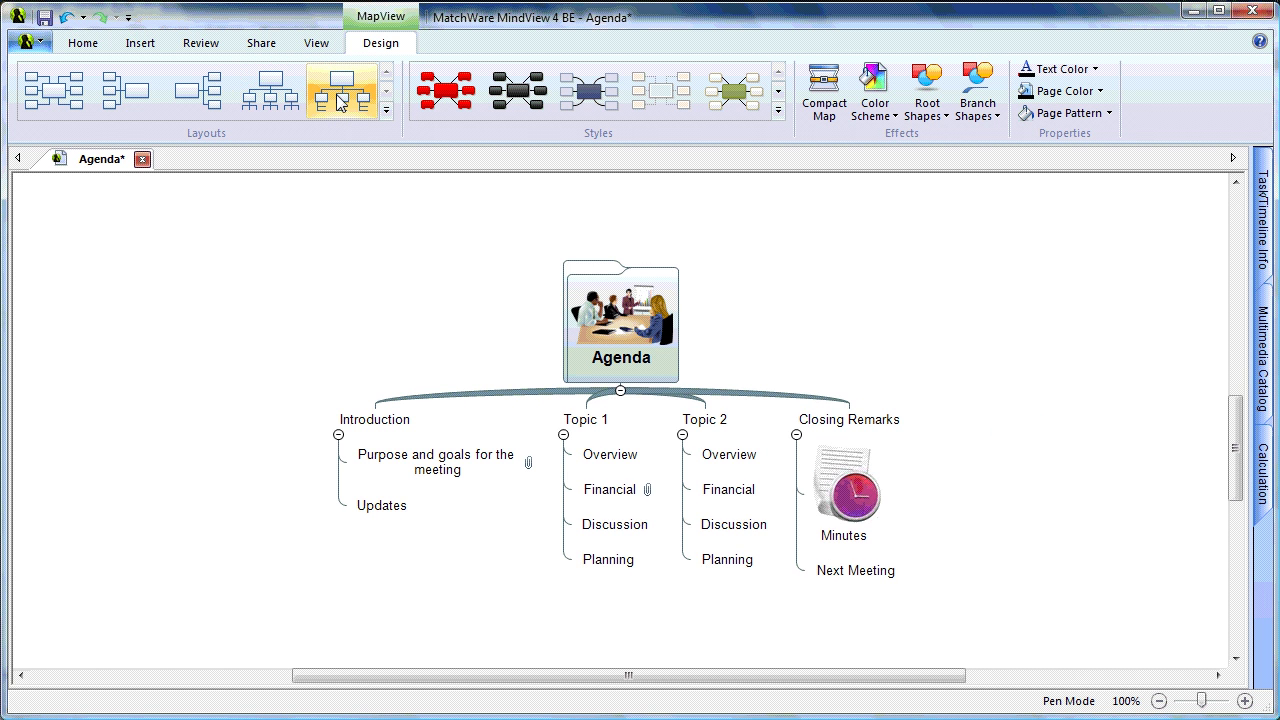
click(340, 102)
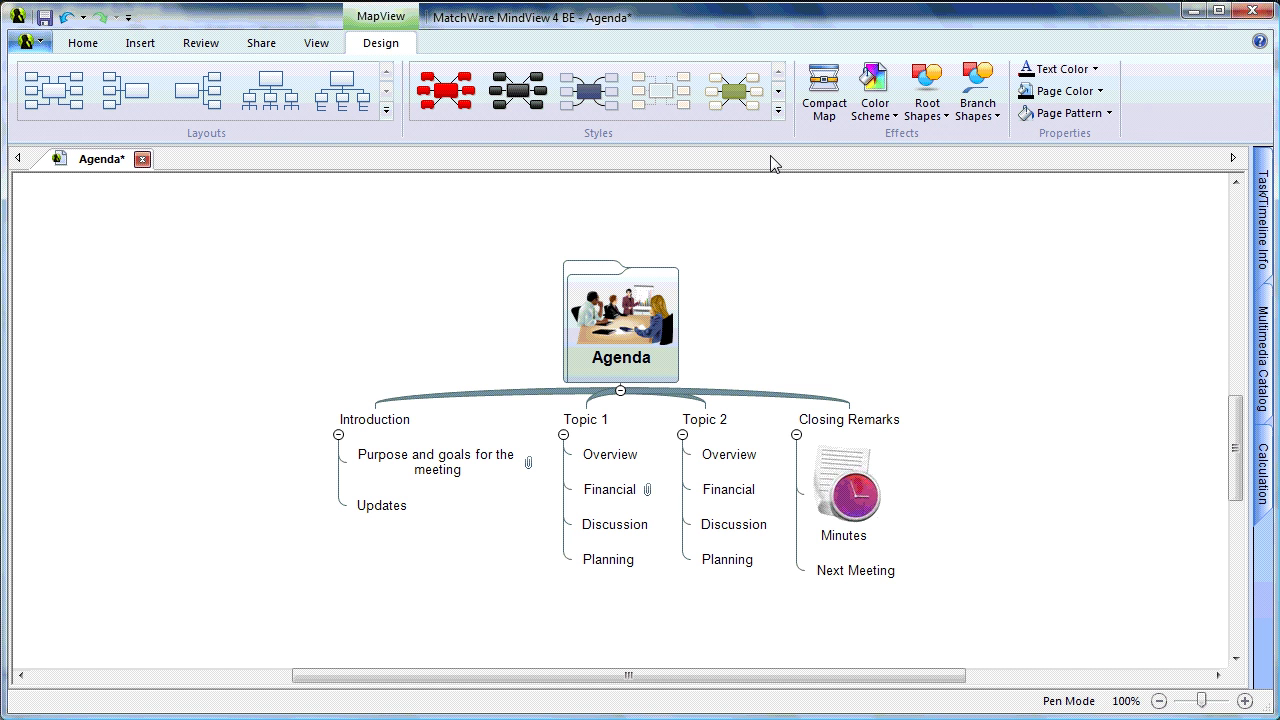
Apply the third map style, a red colour scheme, and a plain rectangle root shape
click(778, 112)
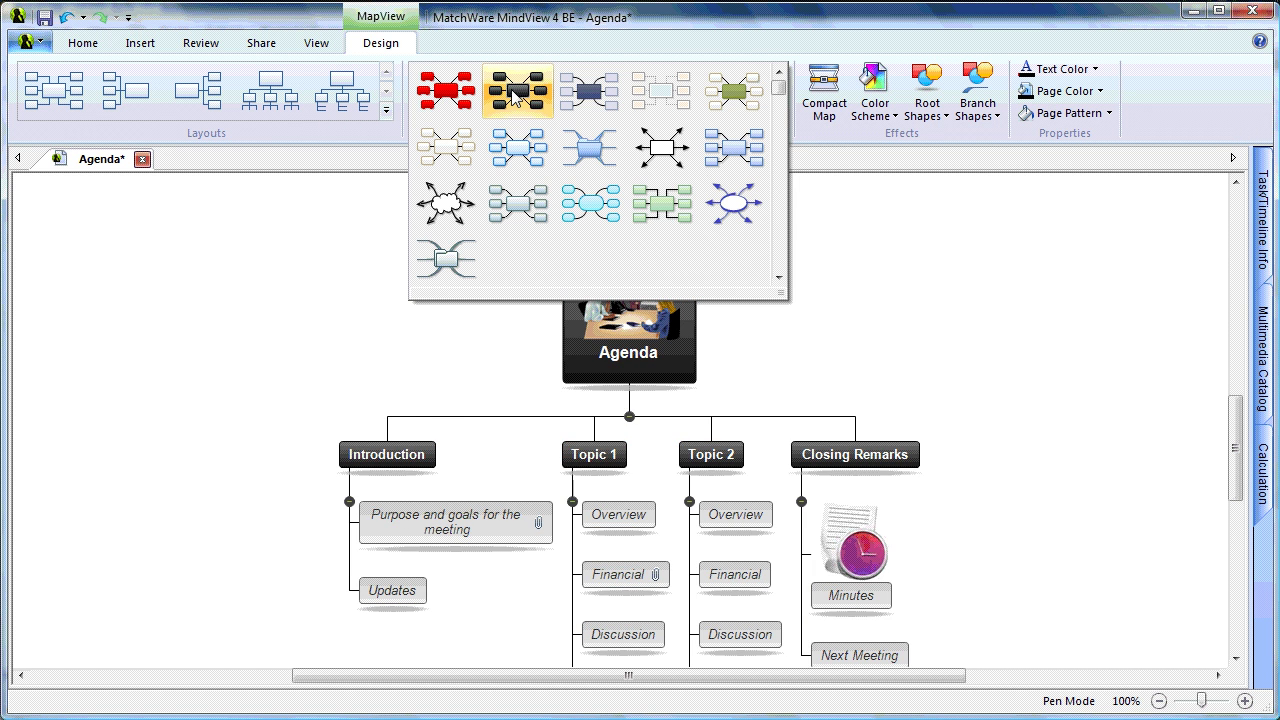
click(582, 90)
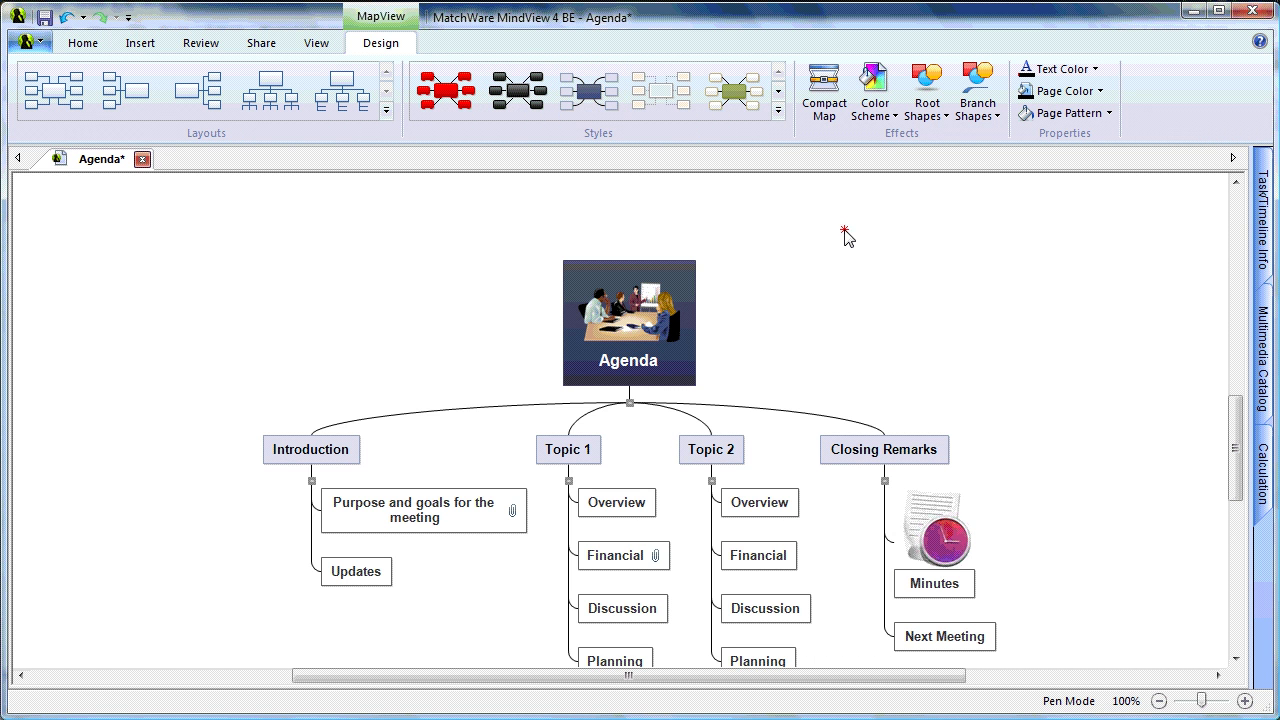
scroll(845, 238, up, 1)
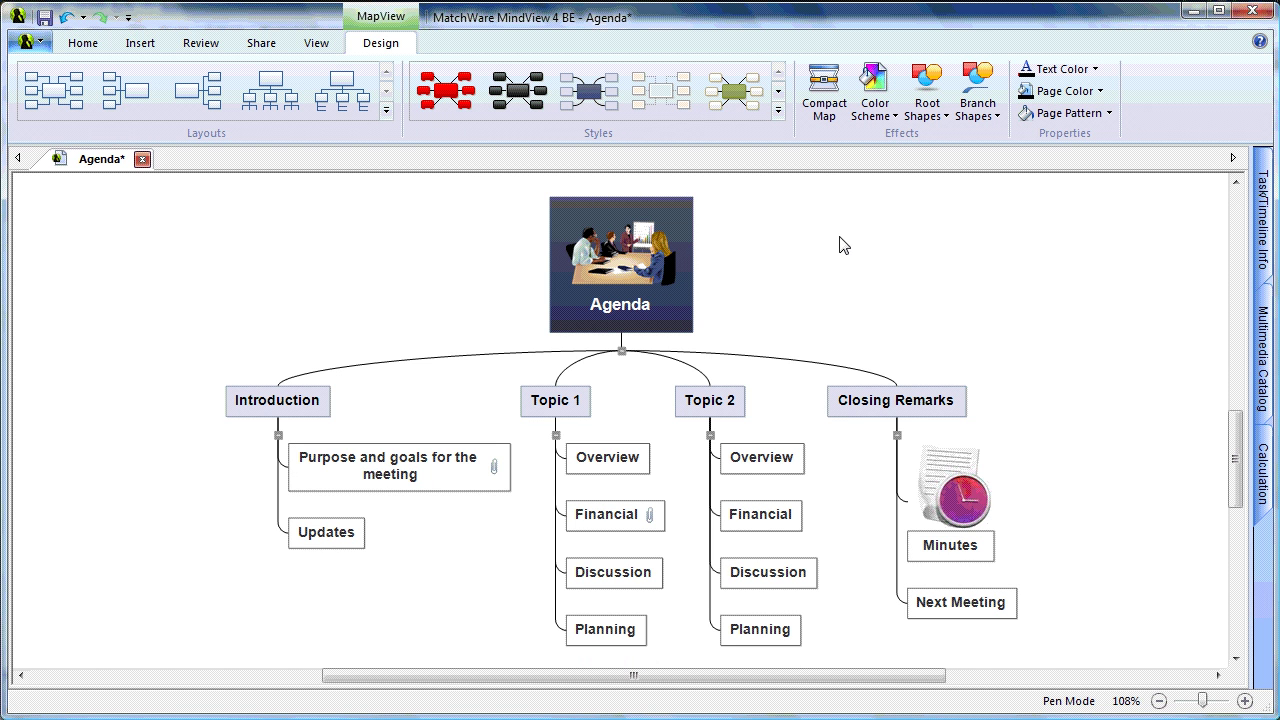
click(893, 122)
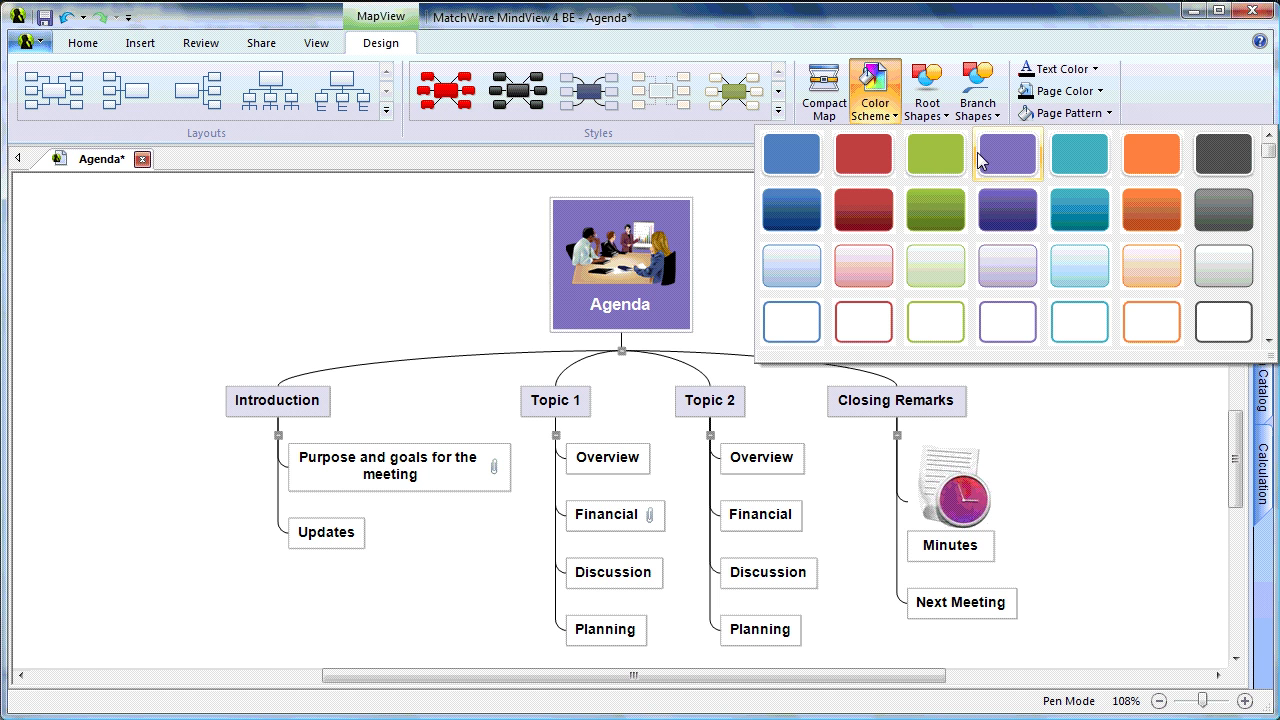
click(861, 157)
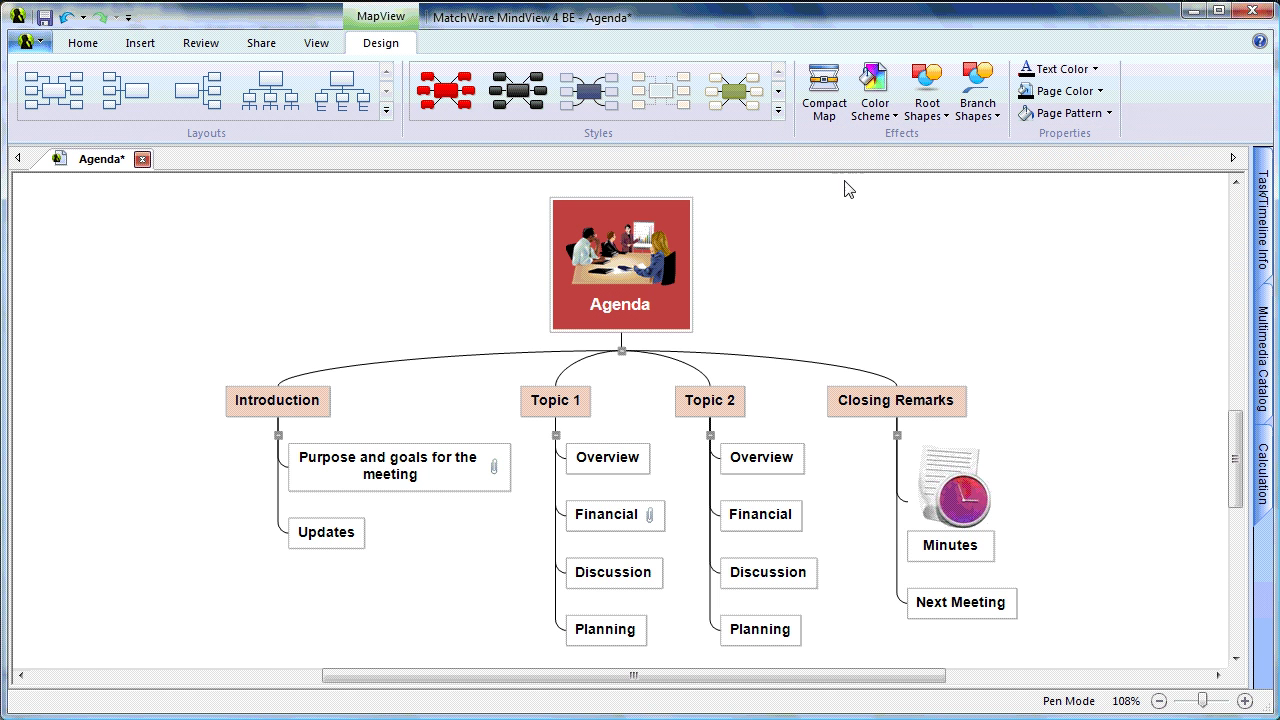
click(943, 118)
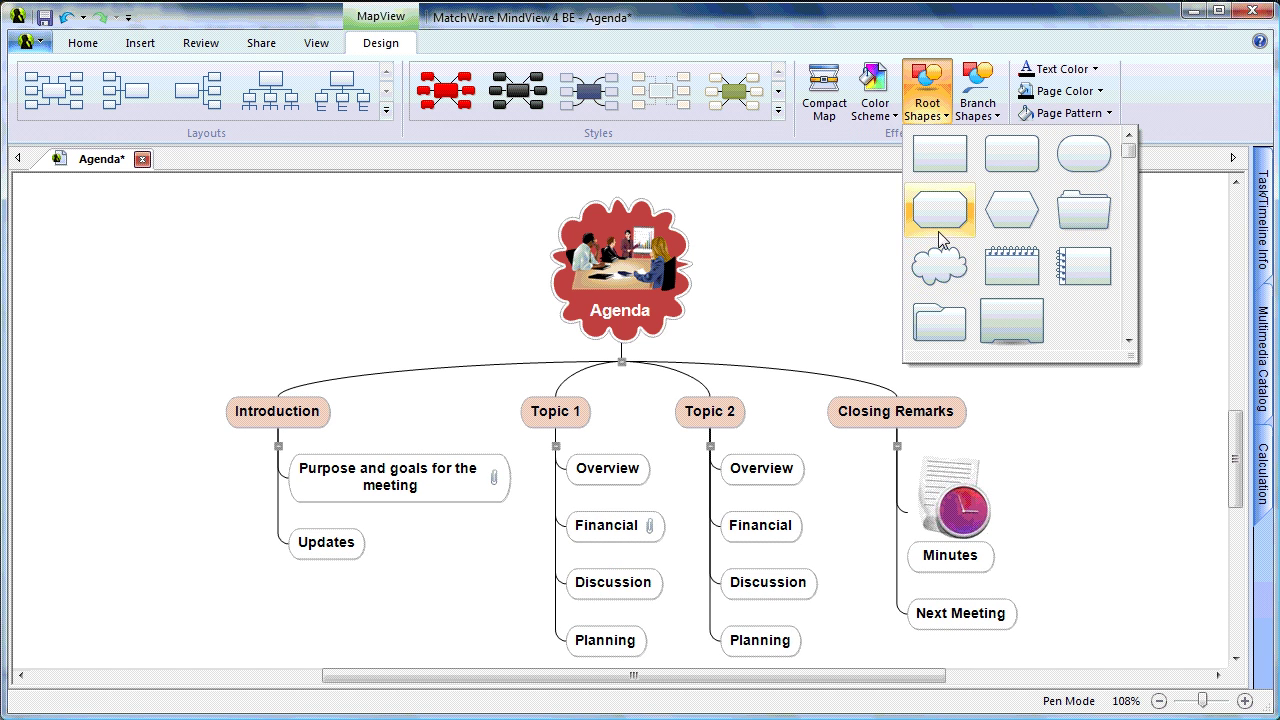
click(938, 154)
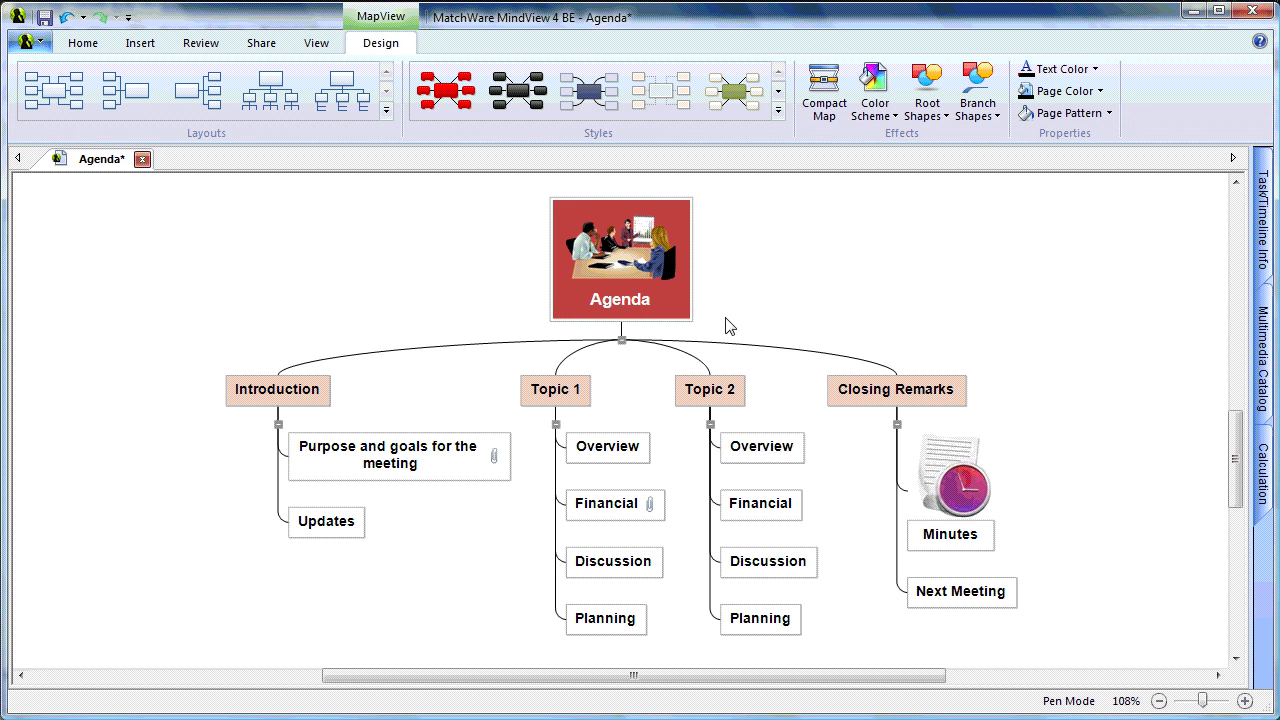
Set the Introduction branch font to Arial Narrow, size 14 pt
click(306, 398)
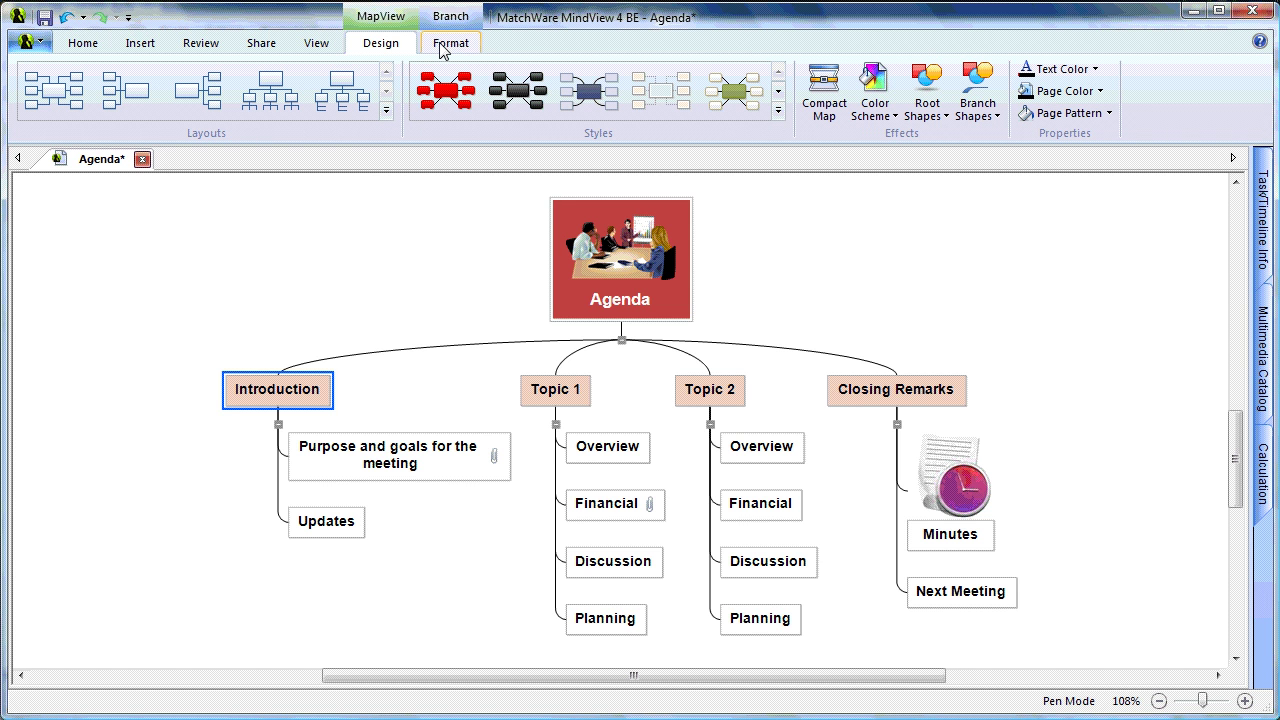
click(443, 46)
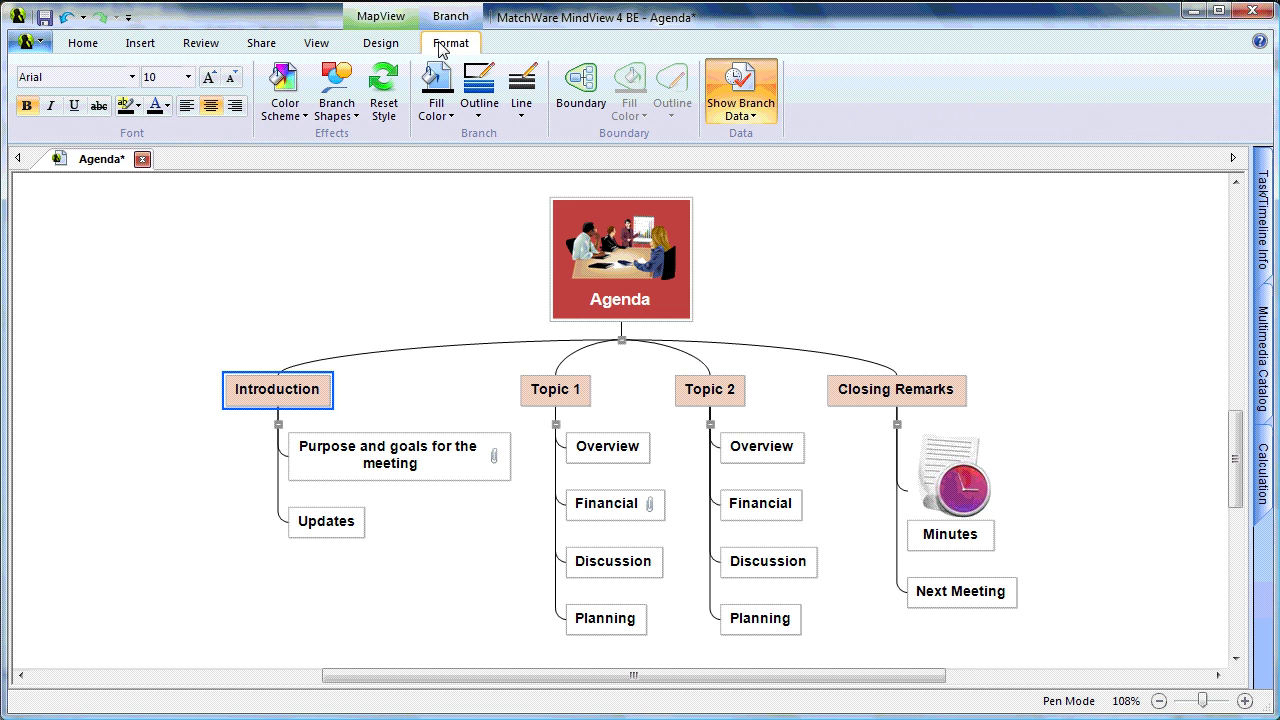
click(132, 77)
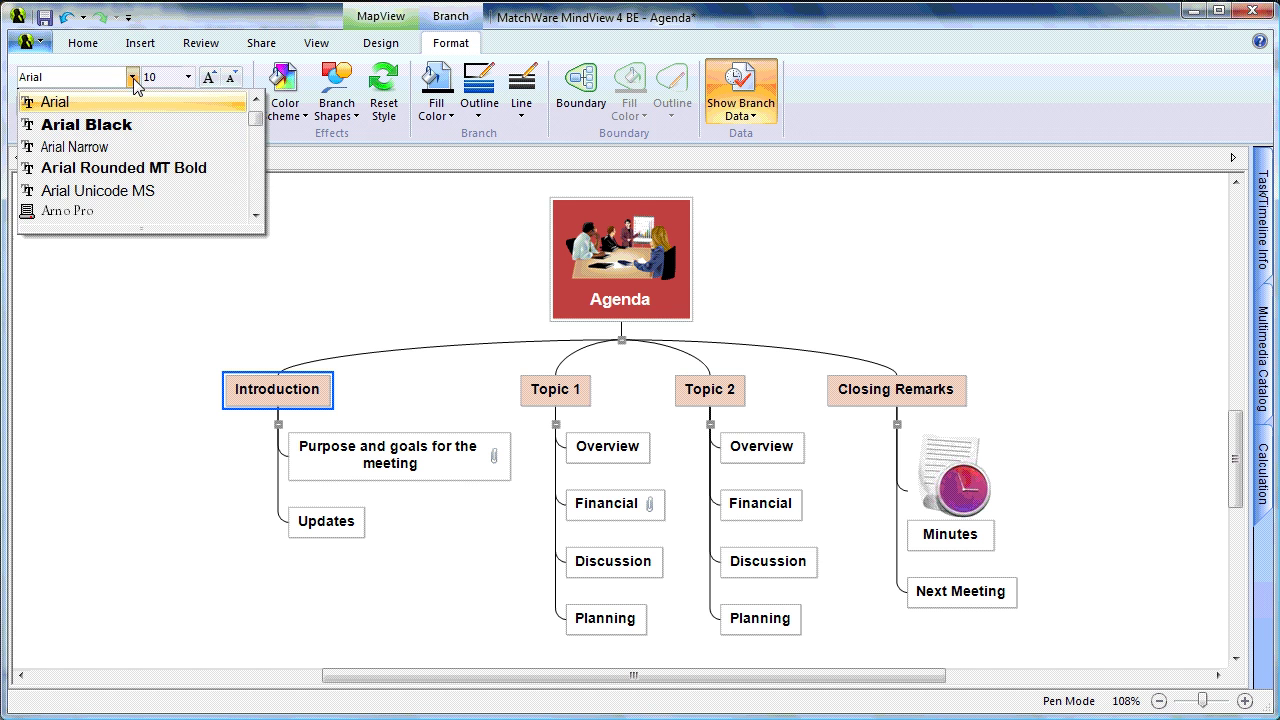
click(118, 148)
click(188, 77)
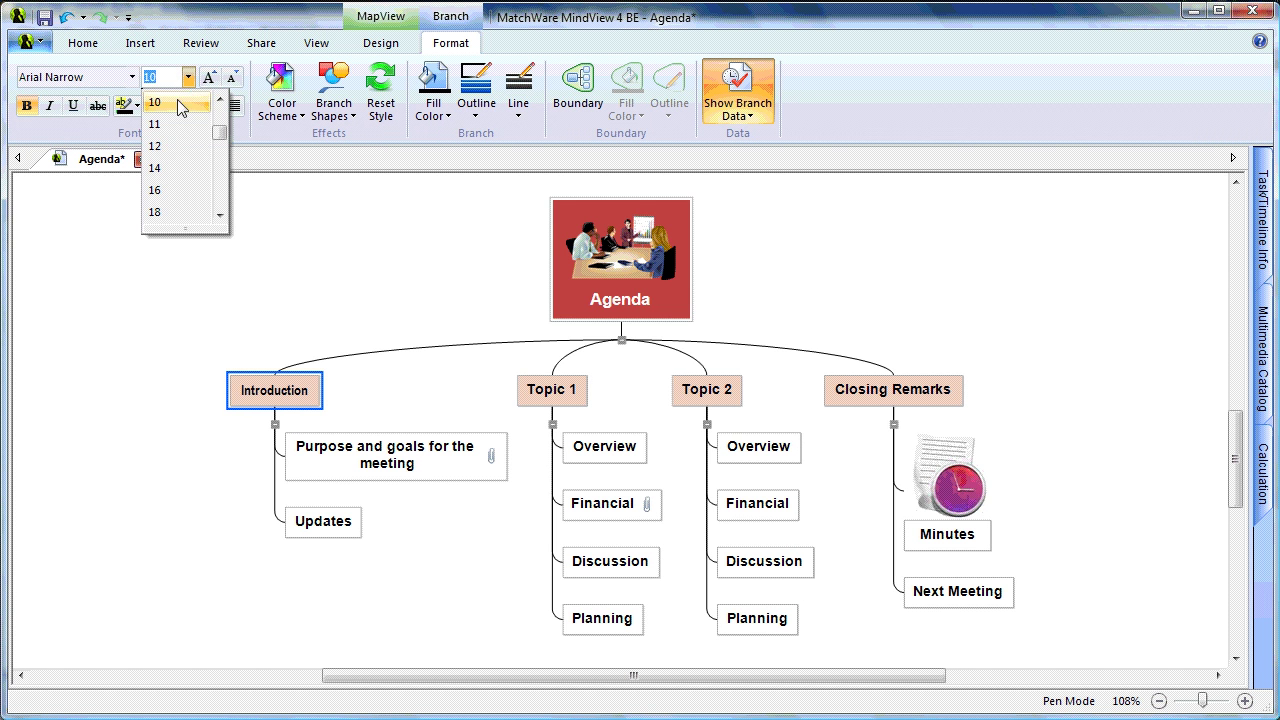
click(168, 172)
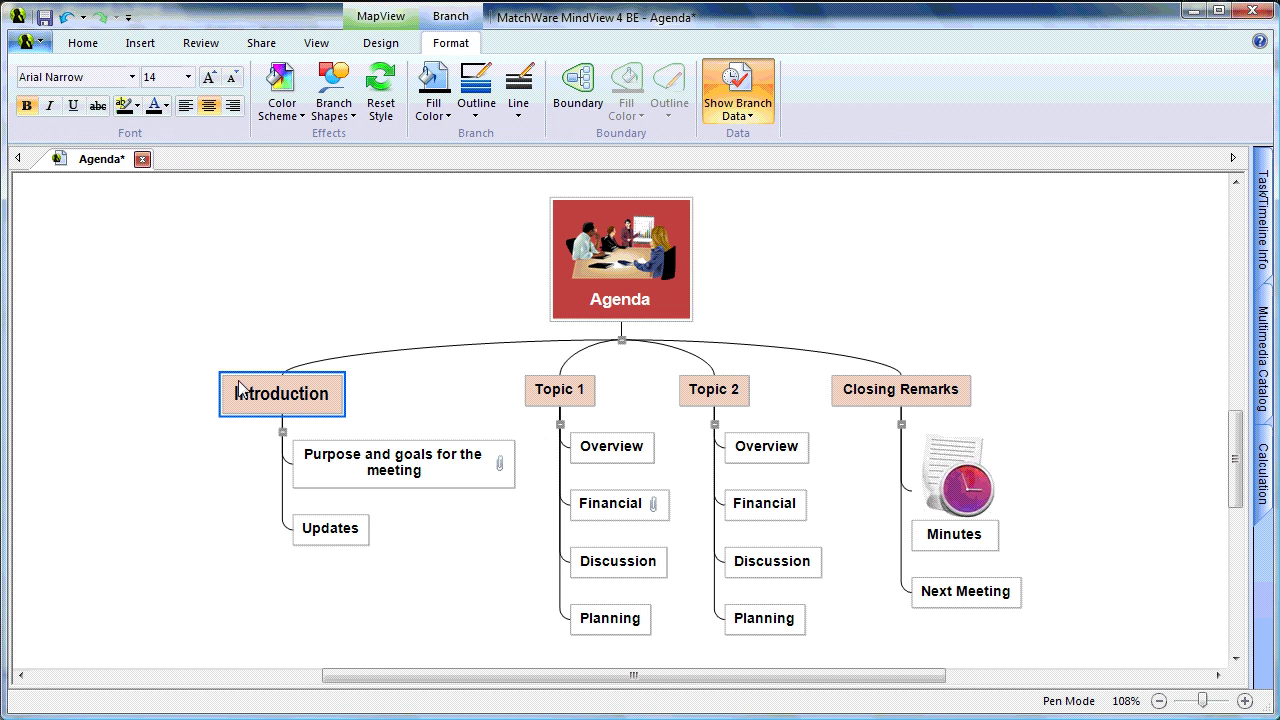
Apply blue, green, purple and teal schemes to Introduction, Topic 1, Topic 2 and Closing Remarks
click(295, 118)
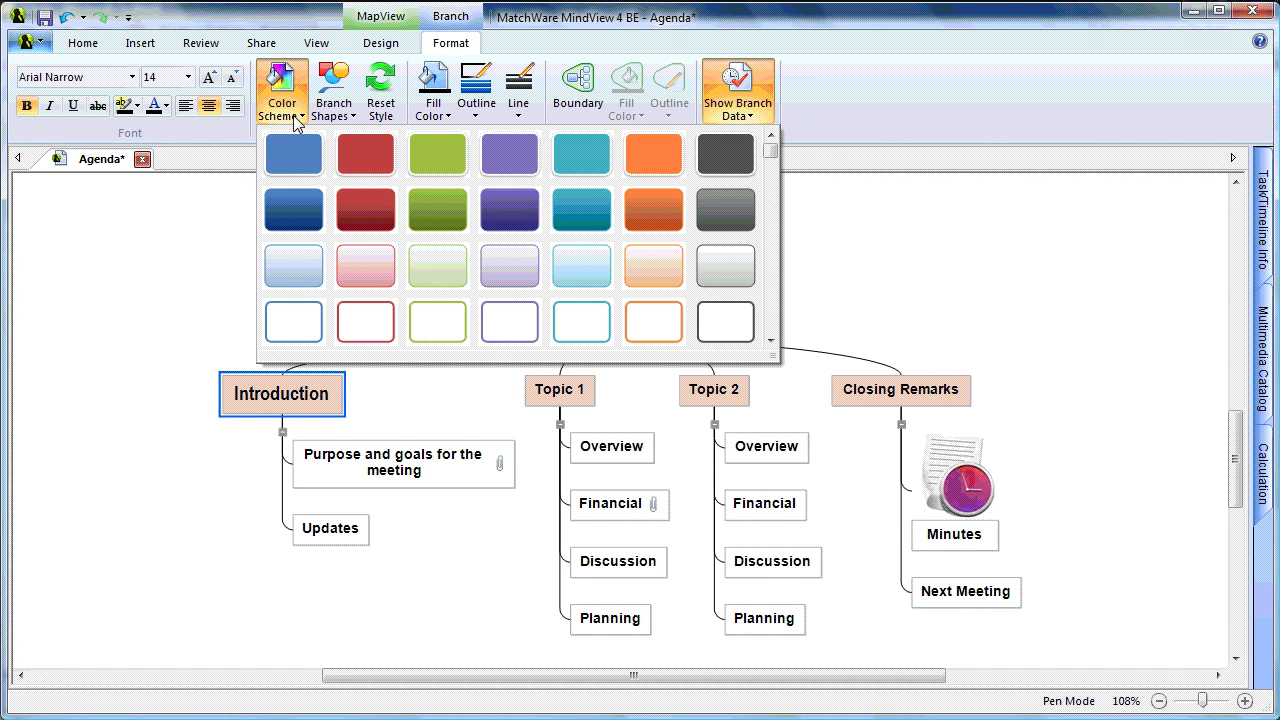
click(298, 158)
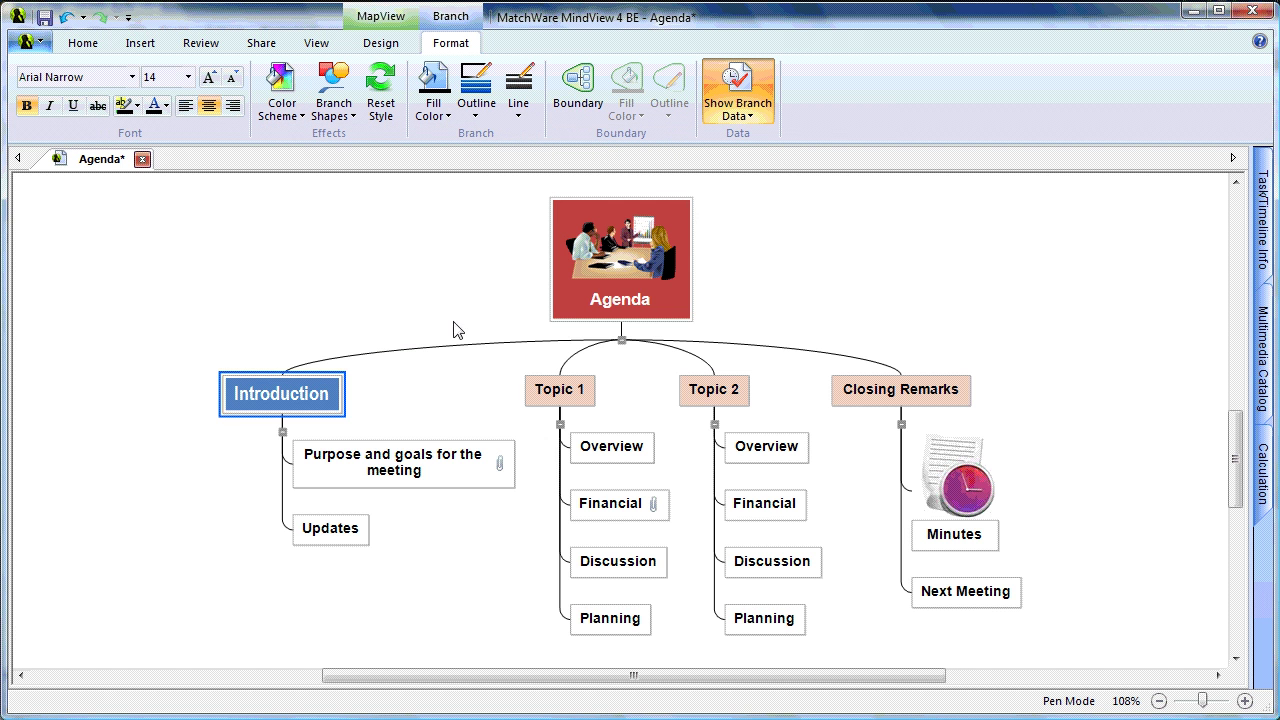
click(552, 388)
click(282, 110)
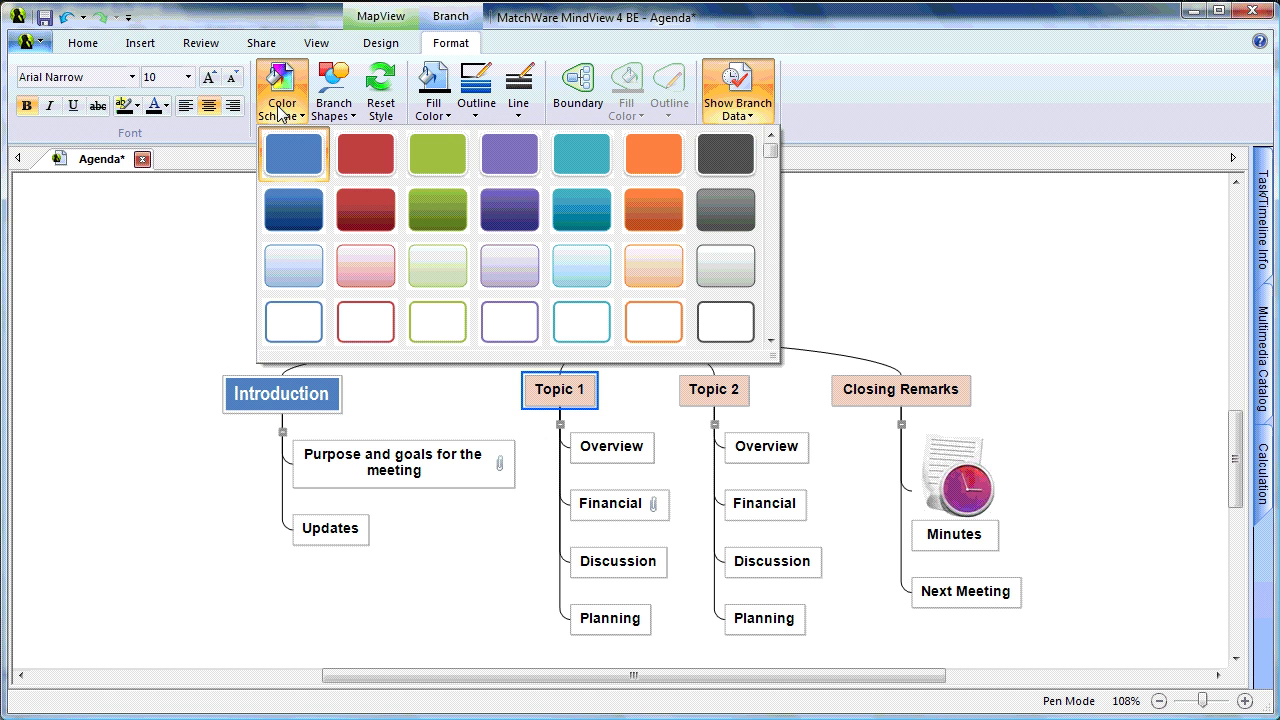
click(430, 152)
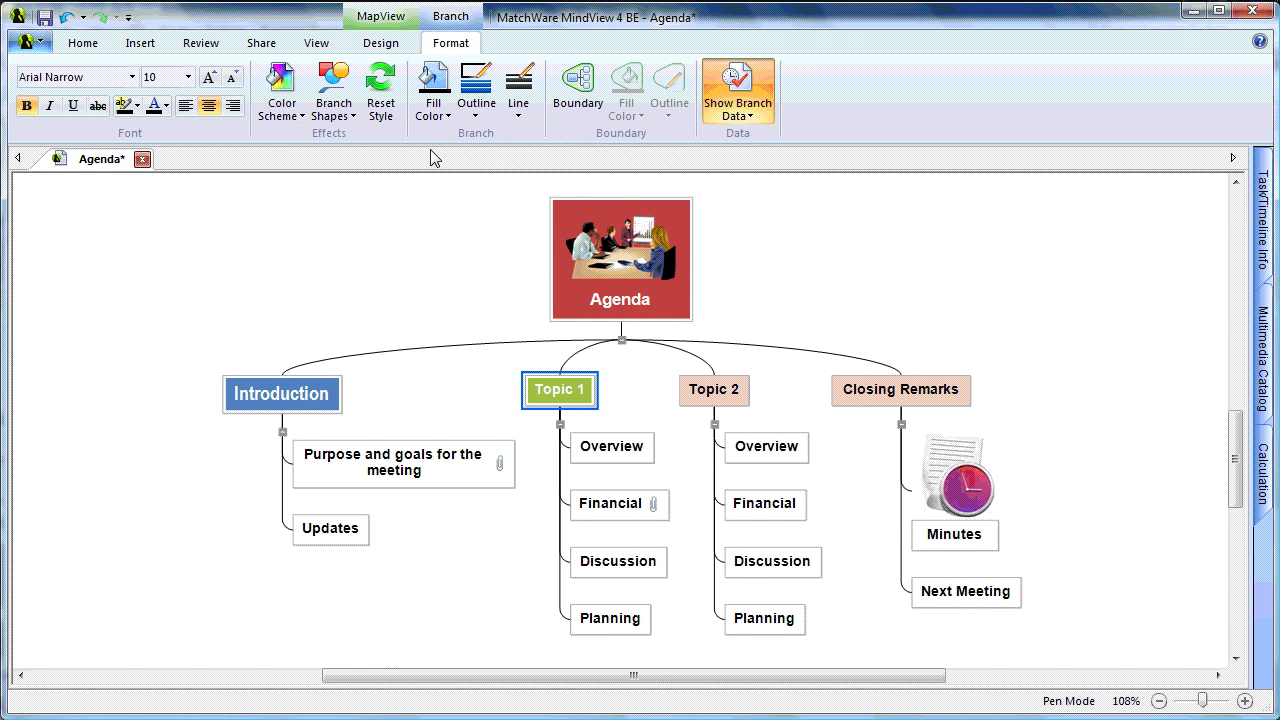
click(707, 388)
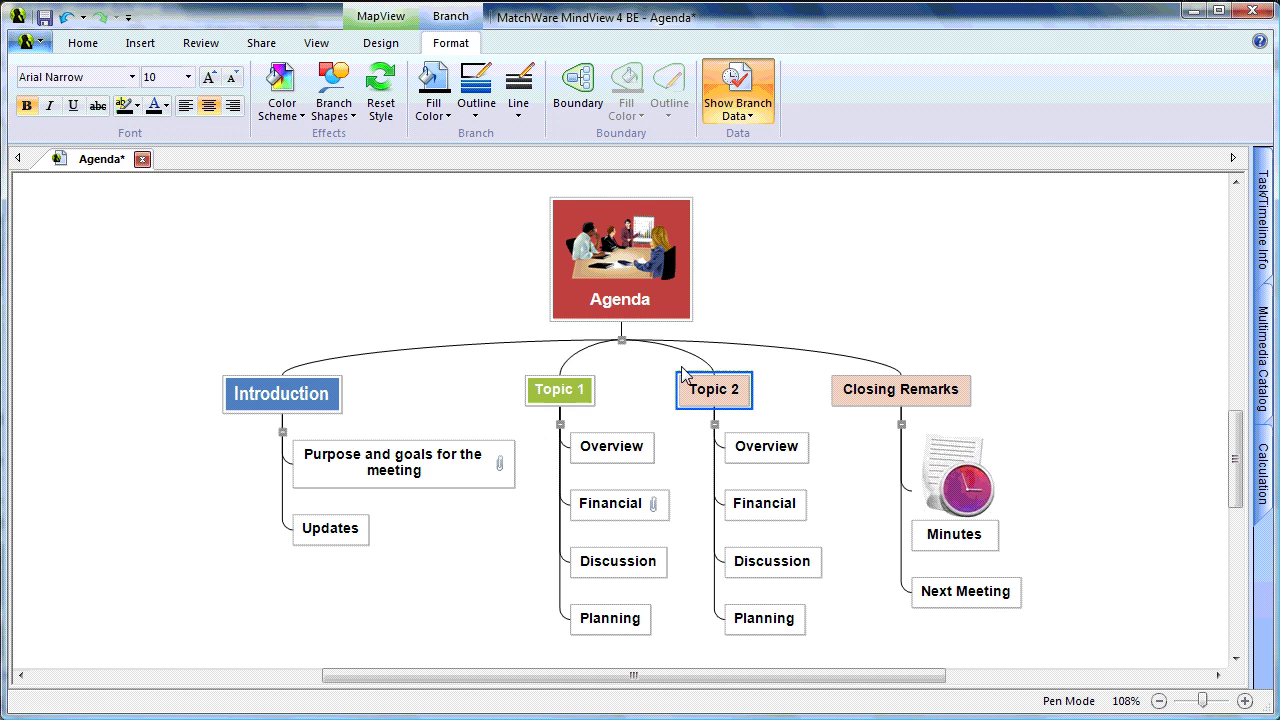
click(278, 112)
click(525, 164)
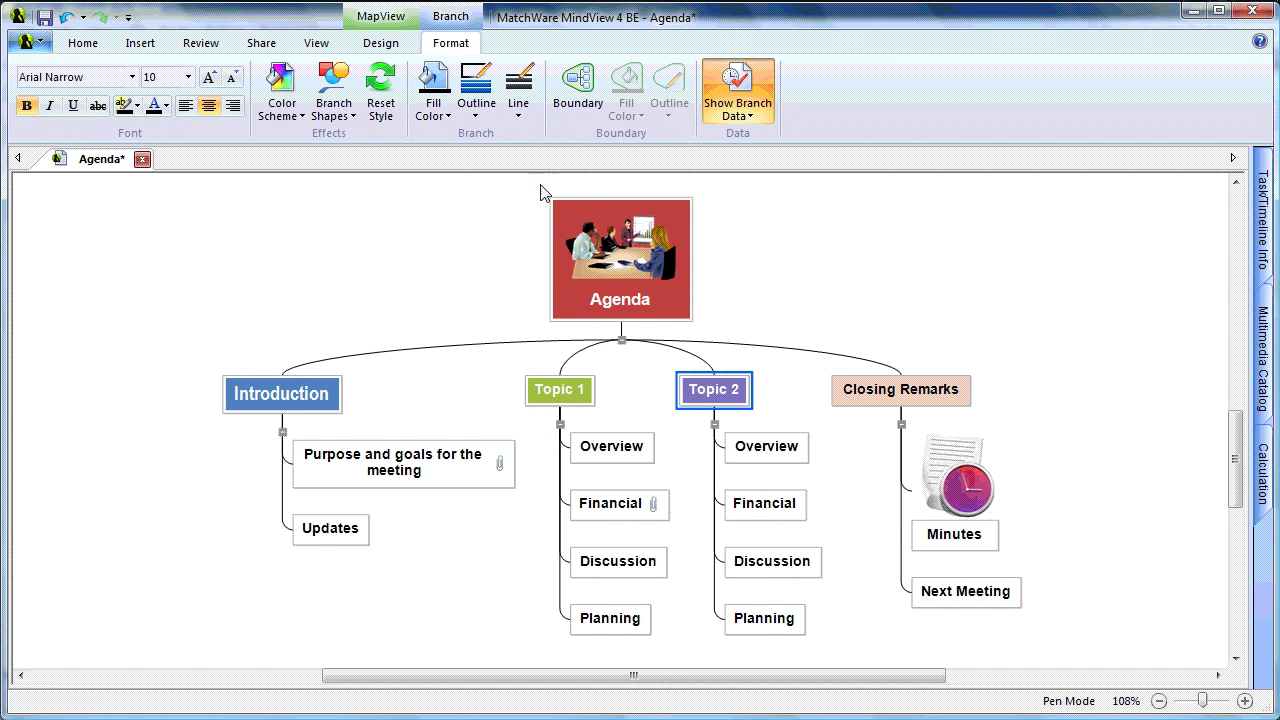
click(865, 390)
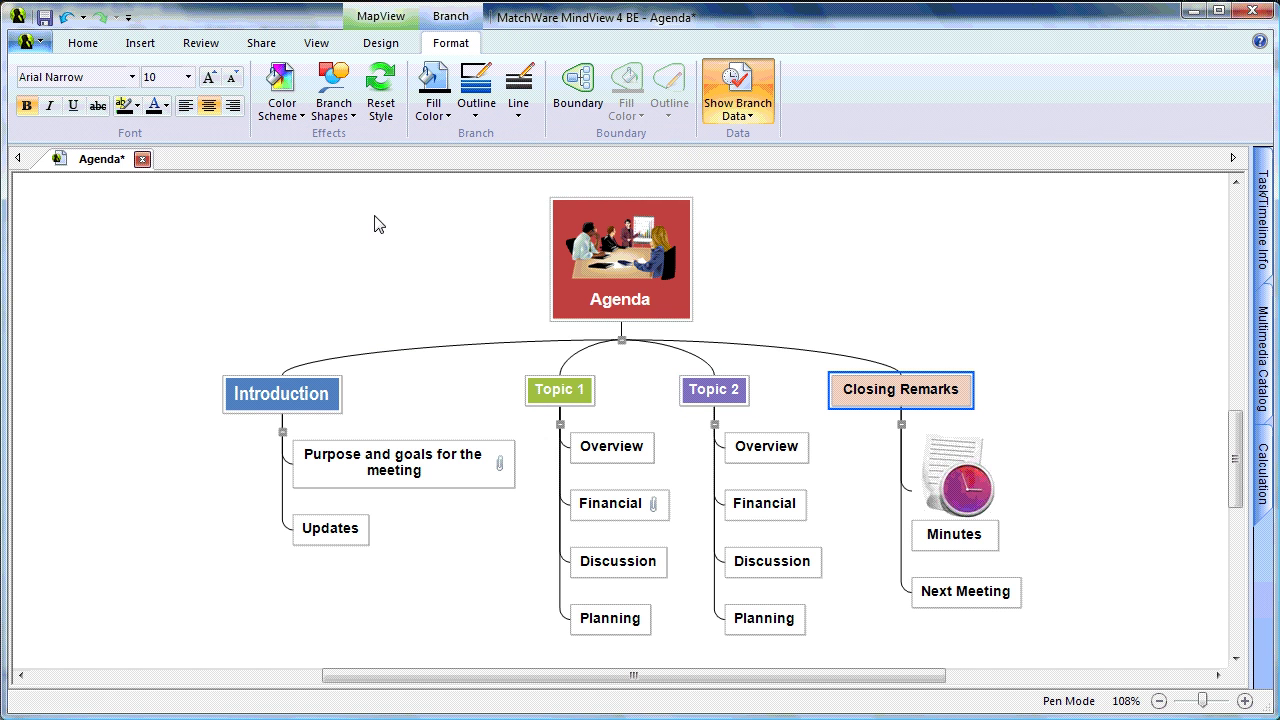
click(283, 112)
click(572, 162)
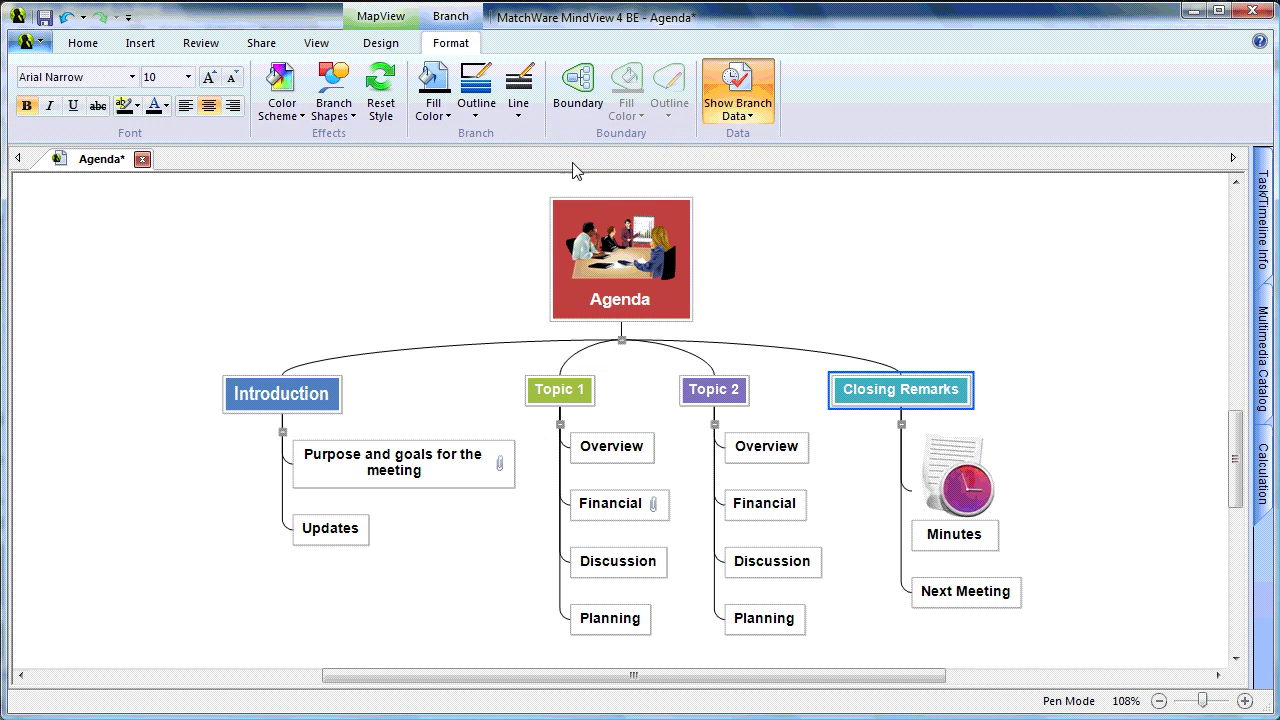
click(1016, 262)
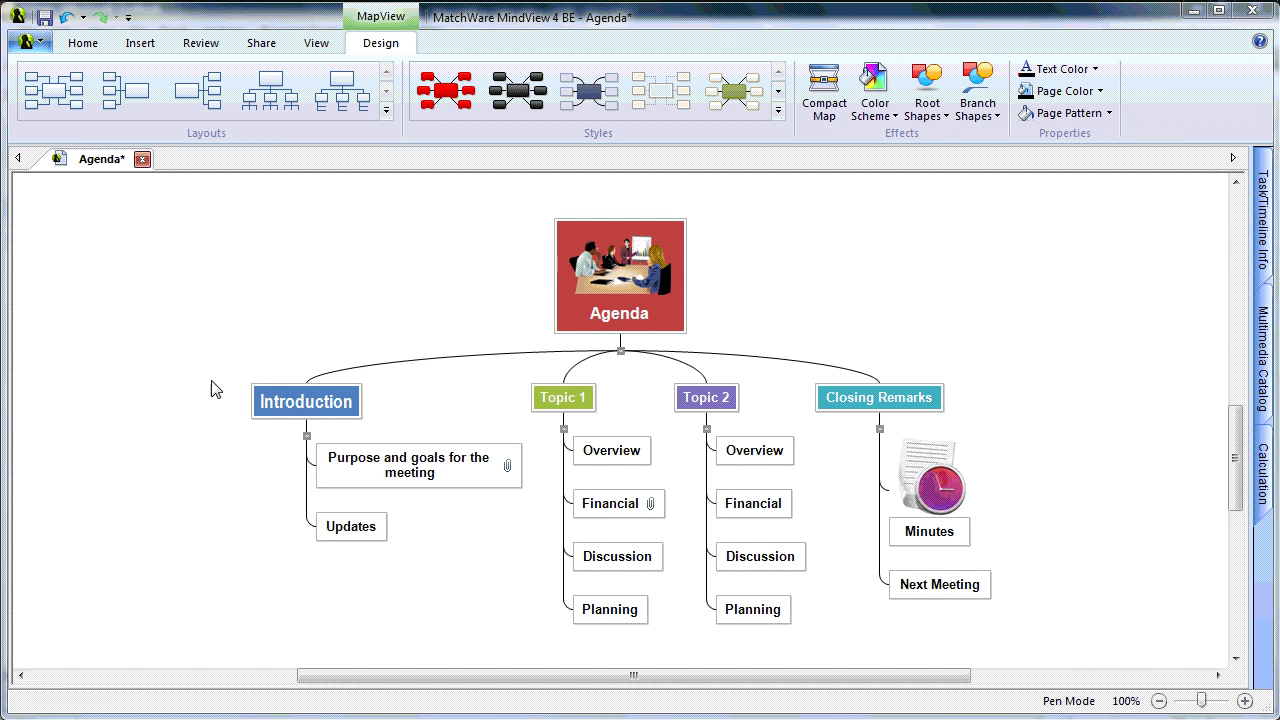
Apply the first Layouts gallery layout so the Agenda branches radiate around the central topic
click(58, 92)
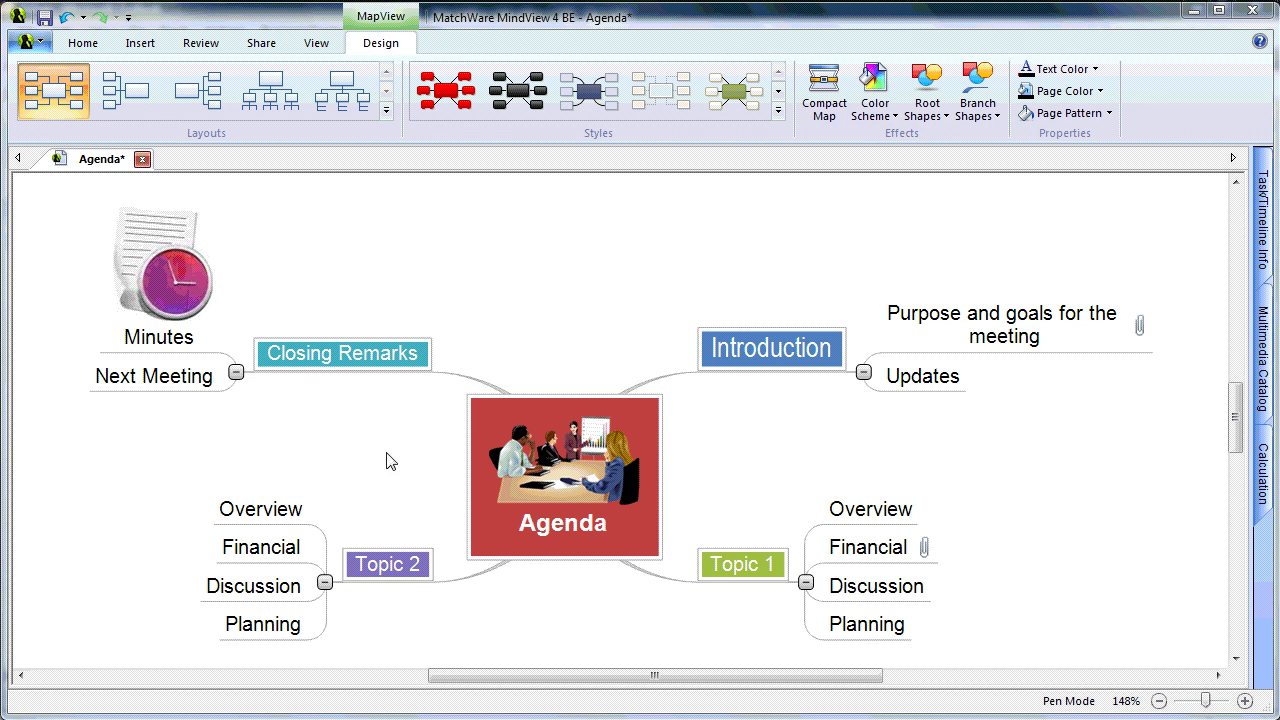
click(26, 43)
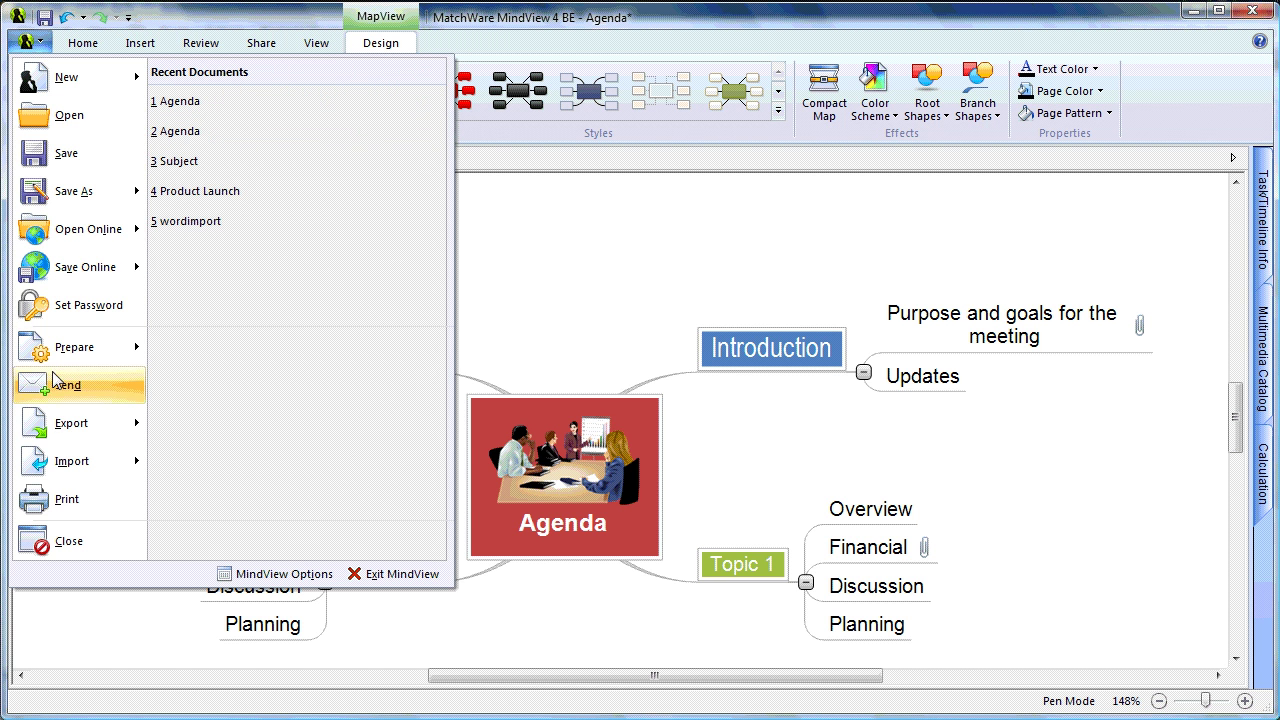
mouse_move(42, 426)
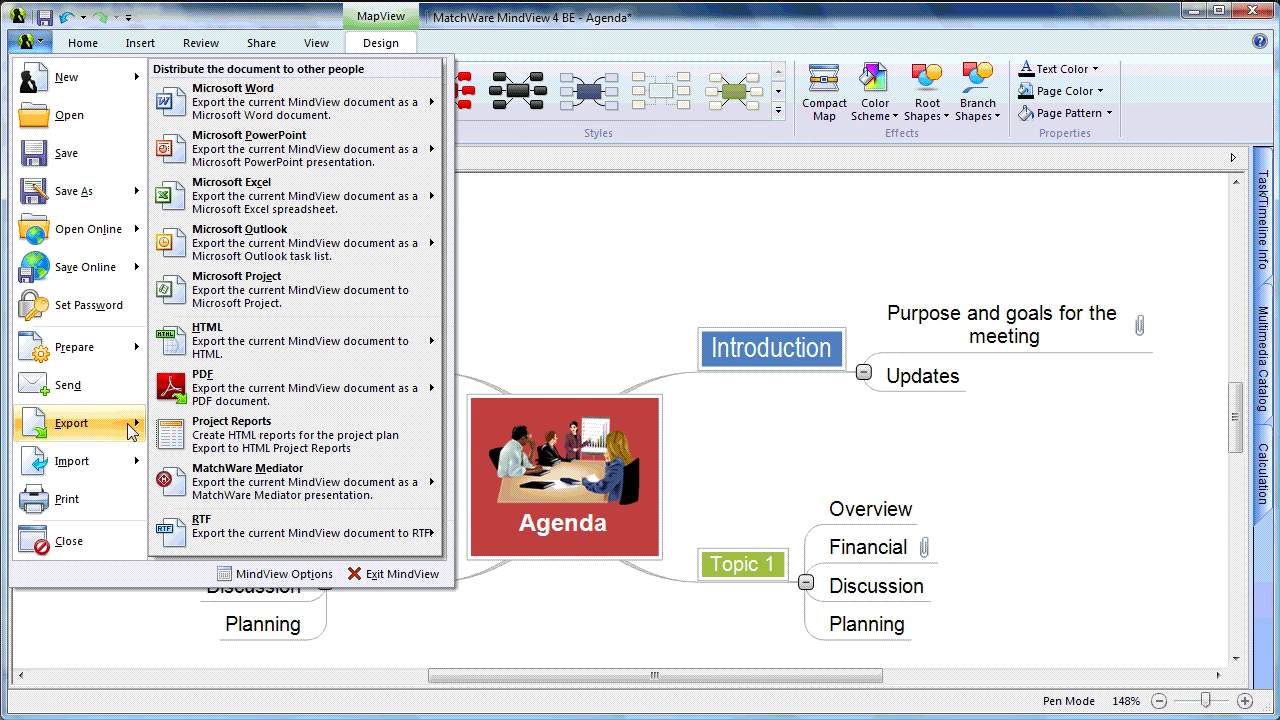
click(584, 606)
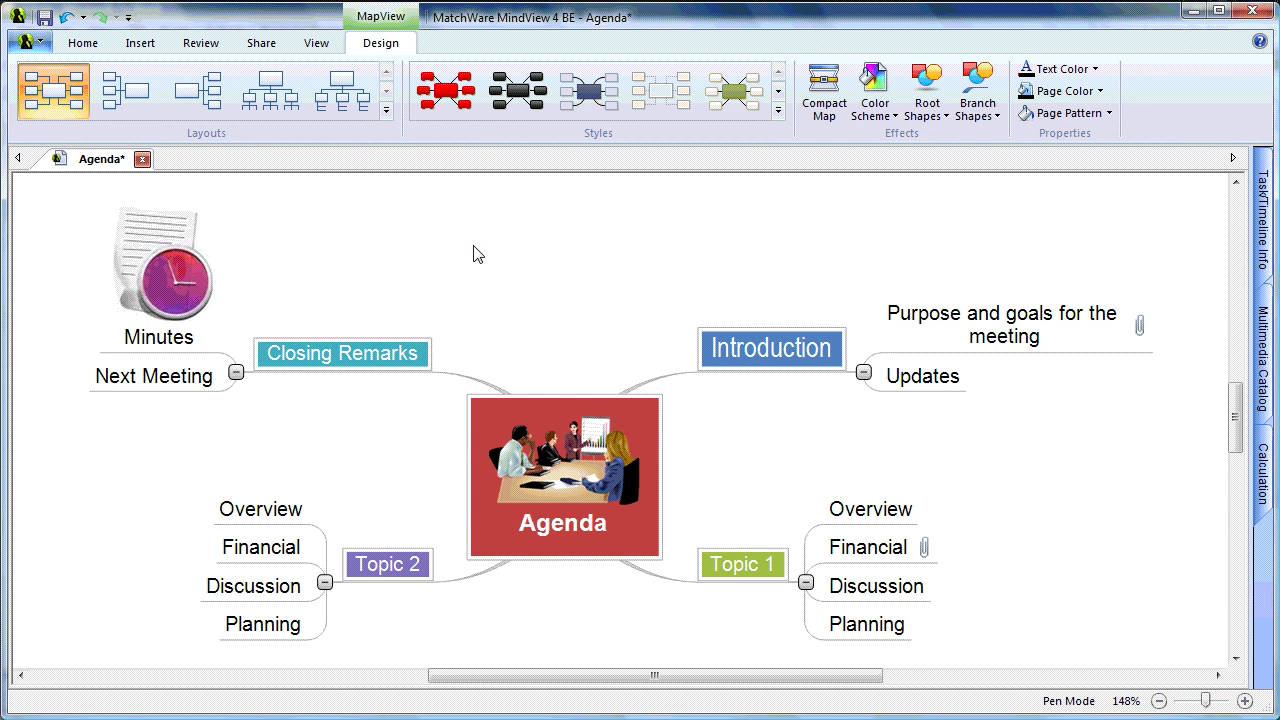
Apply the 1, 1.1, 1.1.1 numbering scheme to all branches of the Agenda map
click(88, 47)
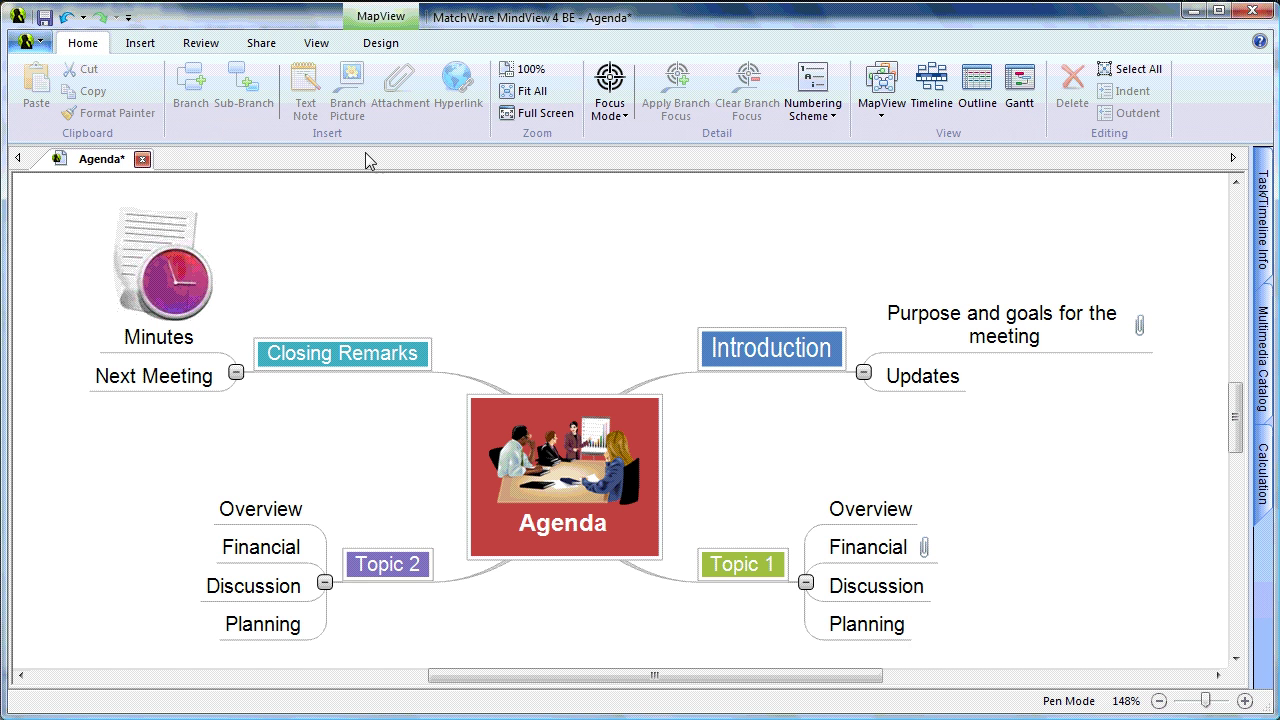
click(812, 110)
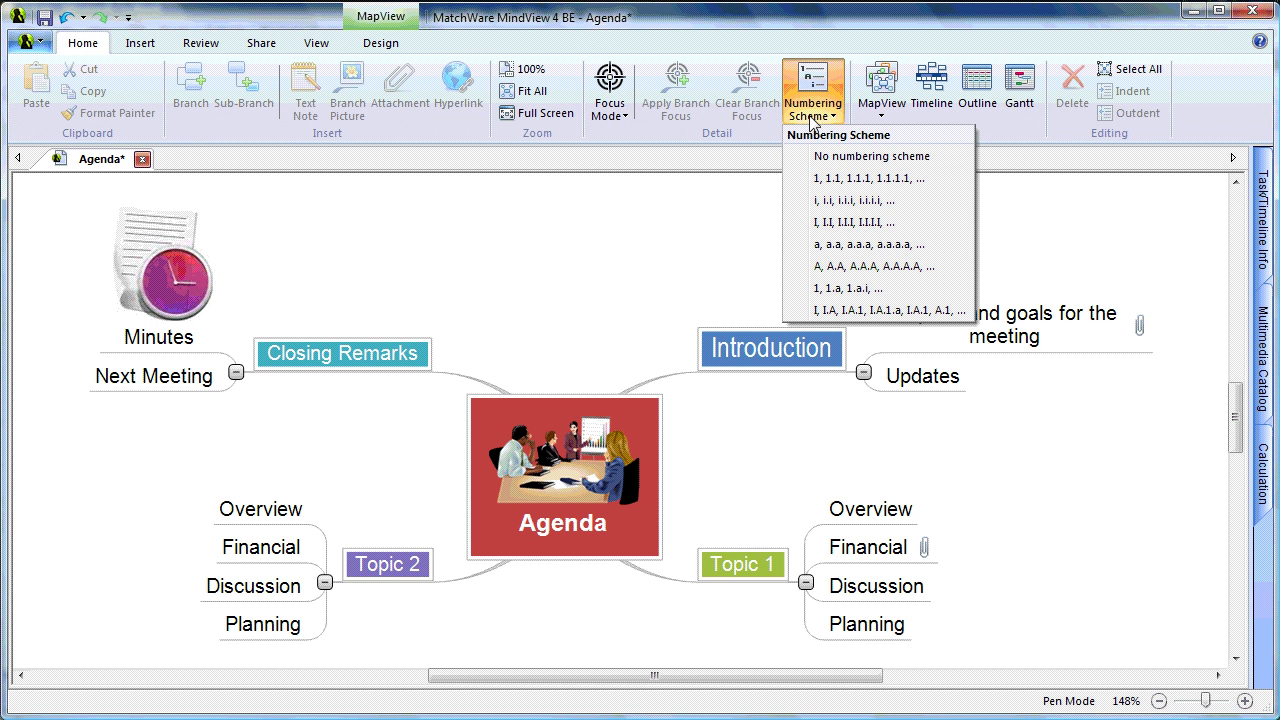
click(803, 180)
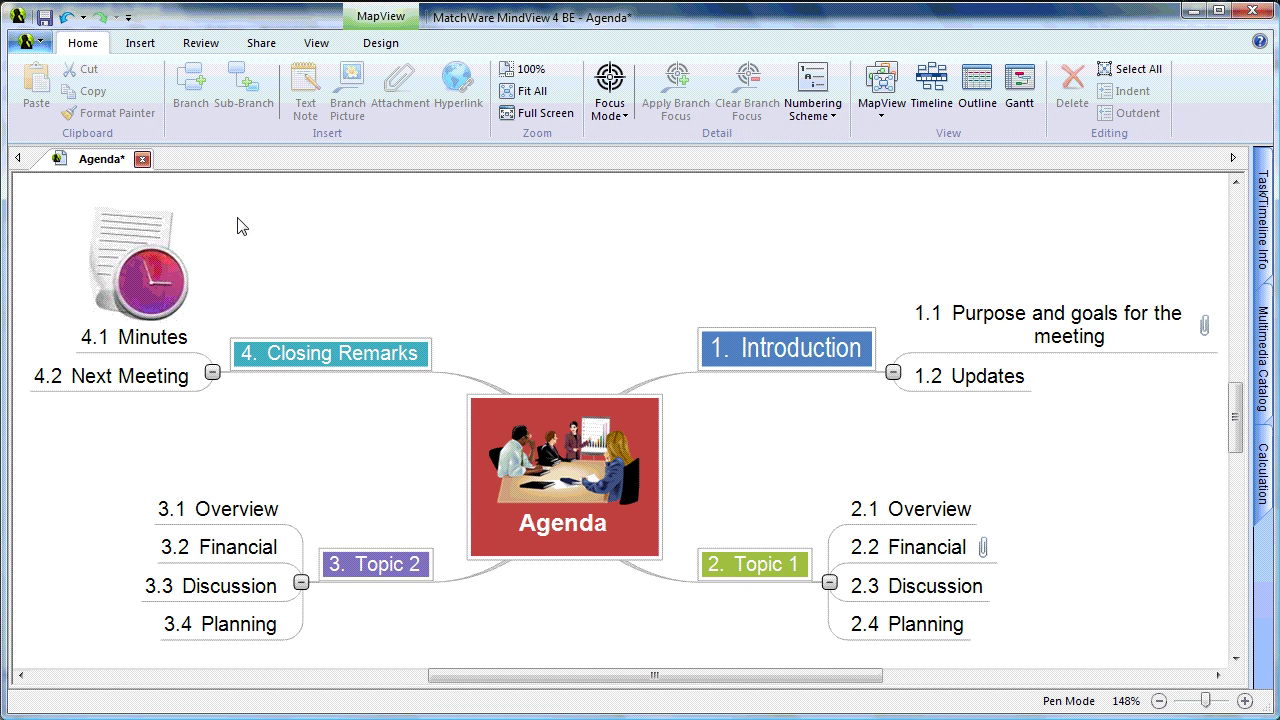
Run an Advanced Word Export, reviewing the Templates and General settings before exporting
click(24, 42)
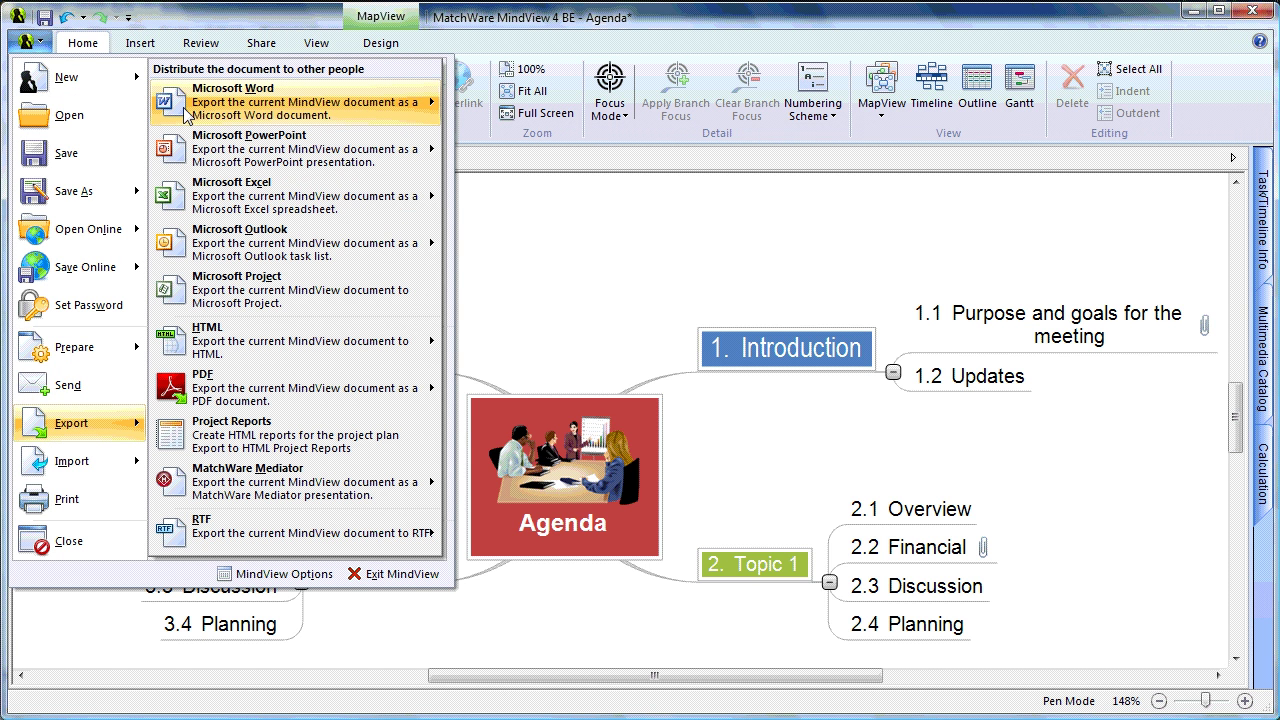
mouse_move(183, 107)
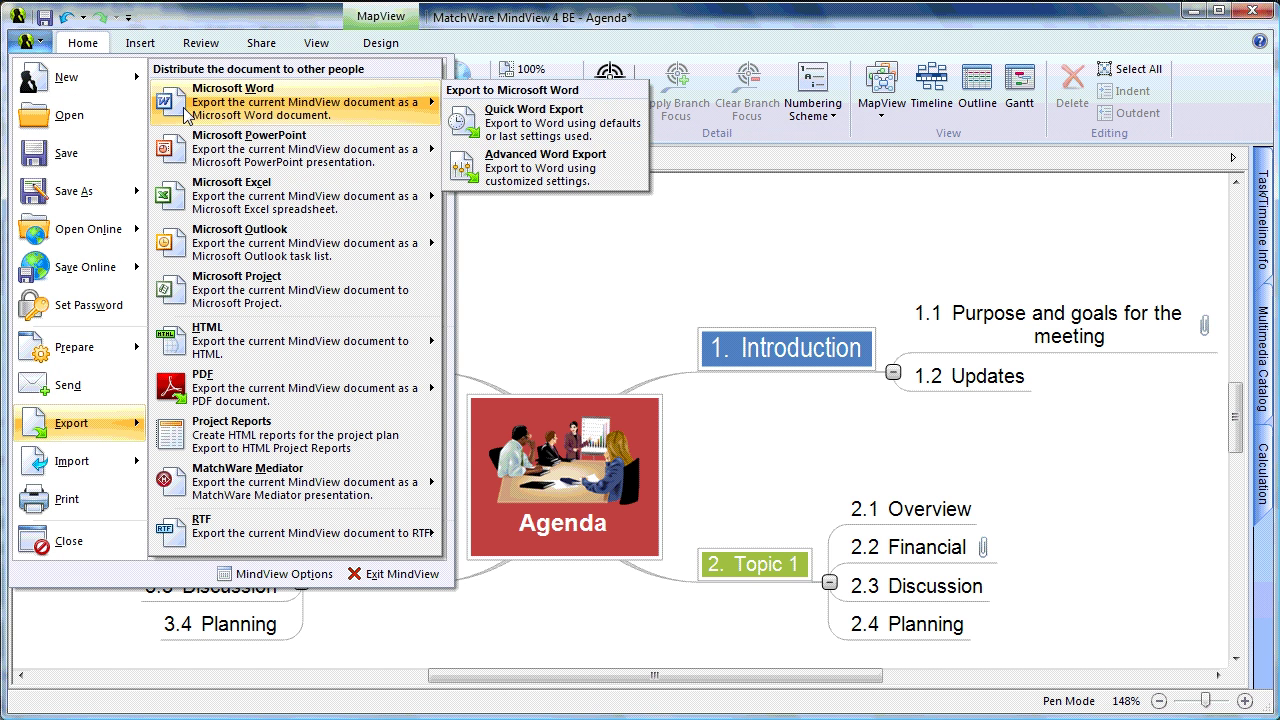
click(462, 172)
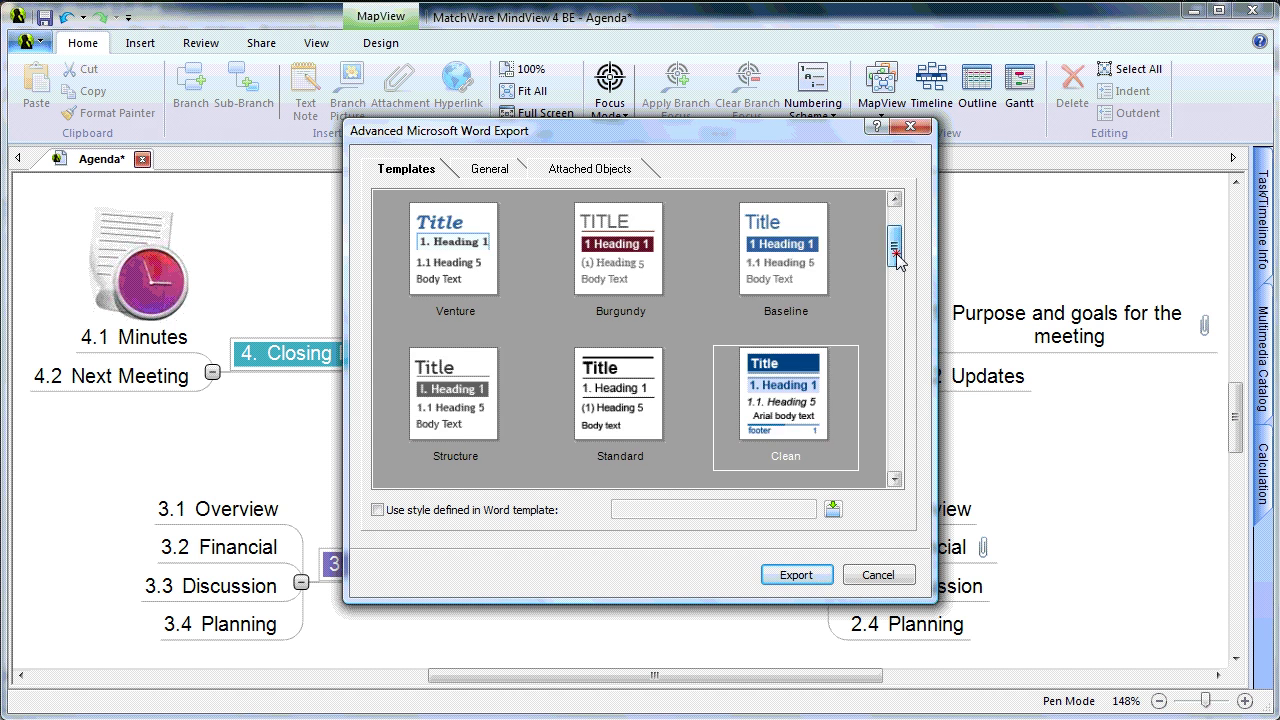
drag(896, 236, 831, 263)
click(500, 174)
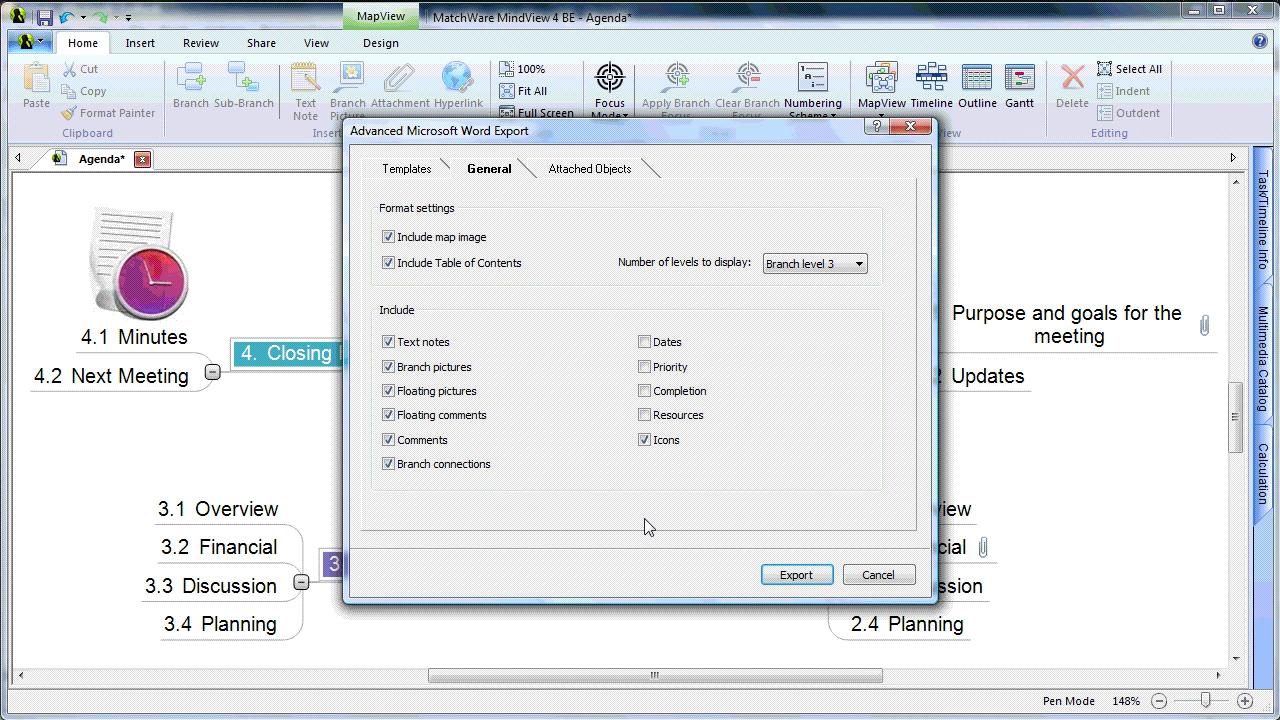
click(786, 577)
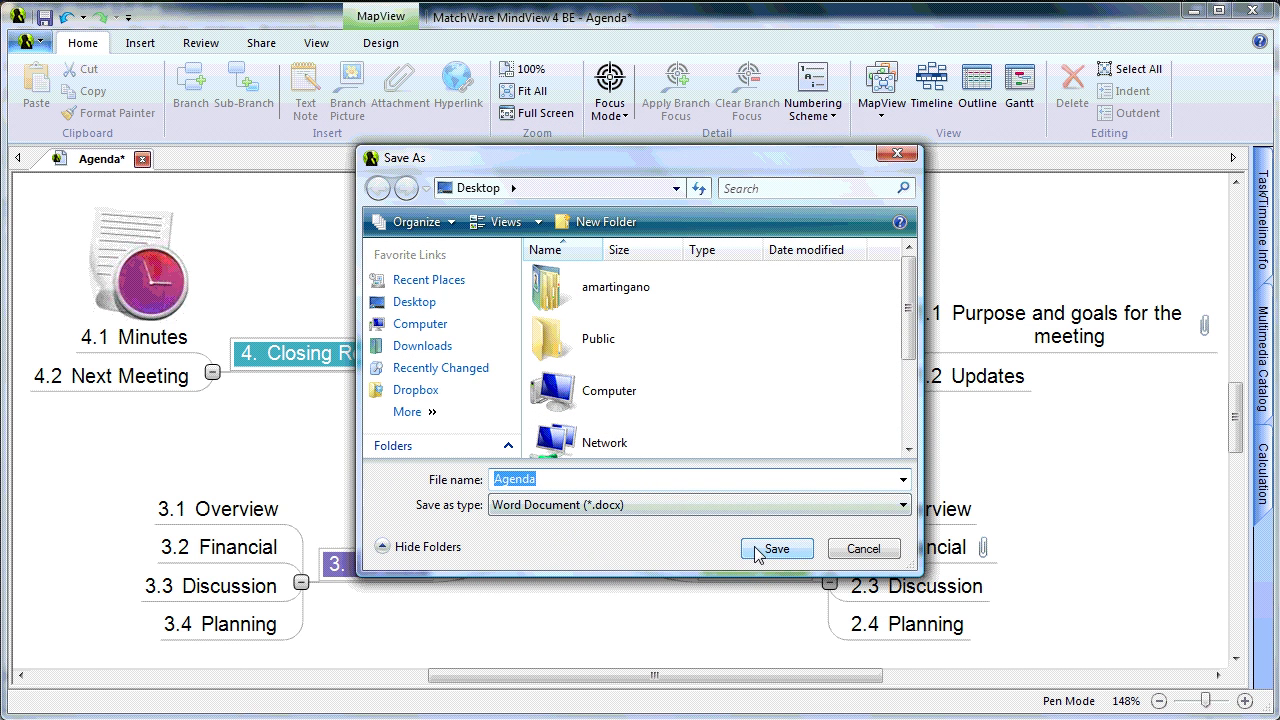
Save the Word export as Agenda.docx and scroll down through the document
click(776, 549)
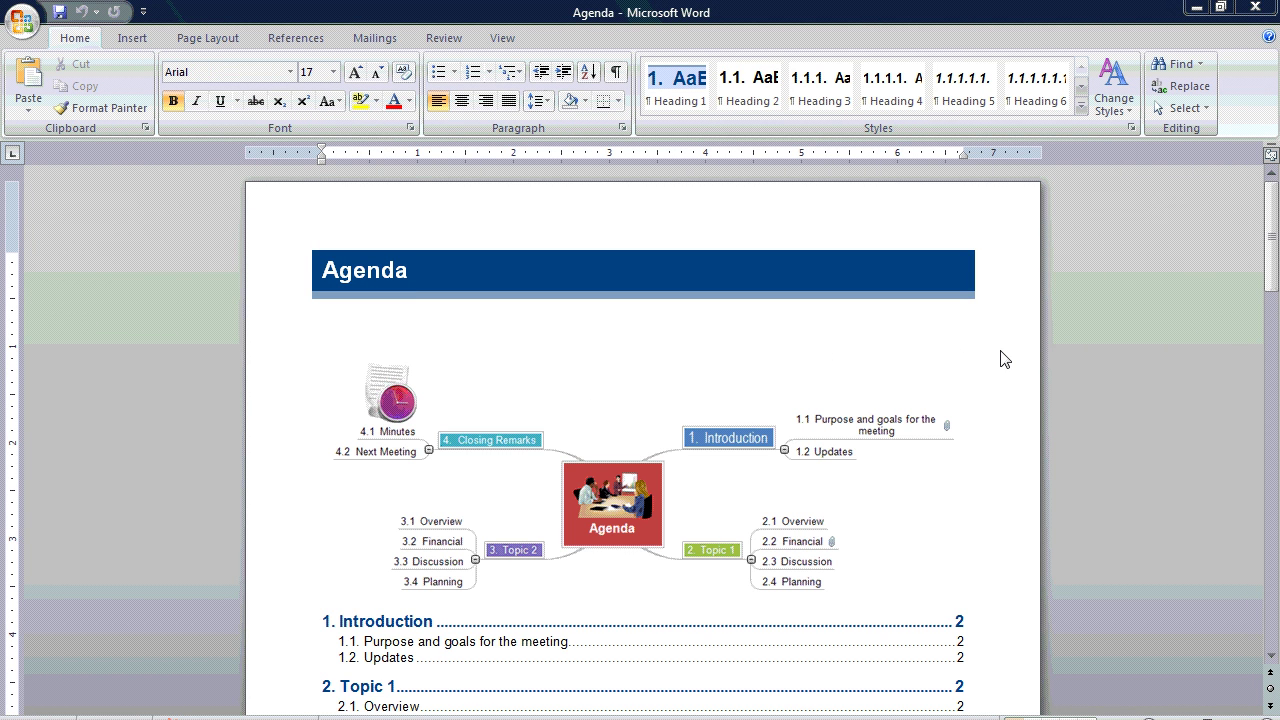
scroll(1000, 355, down, 2)
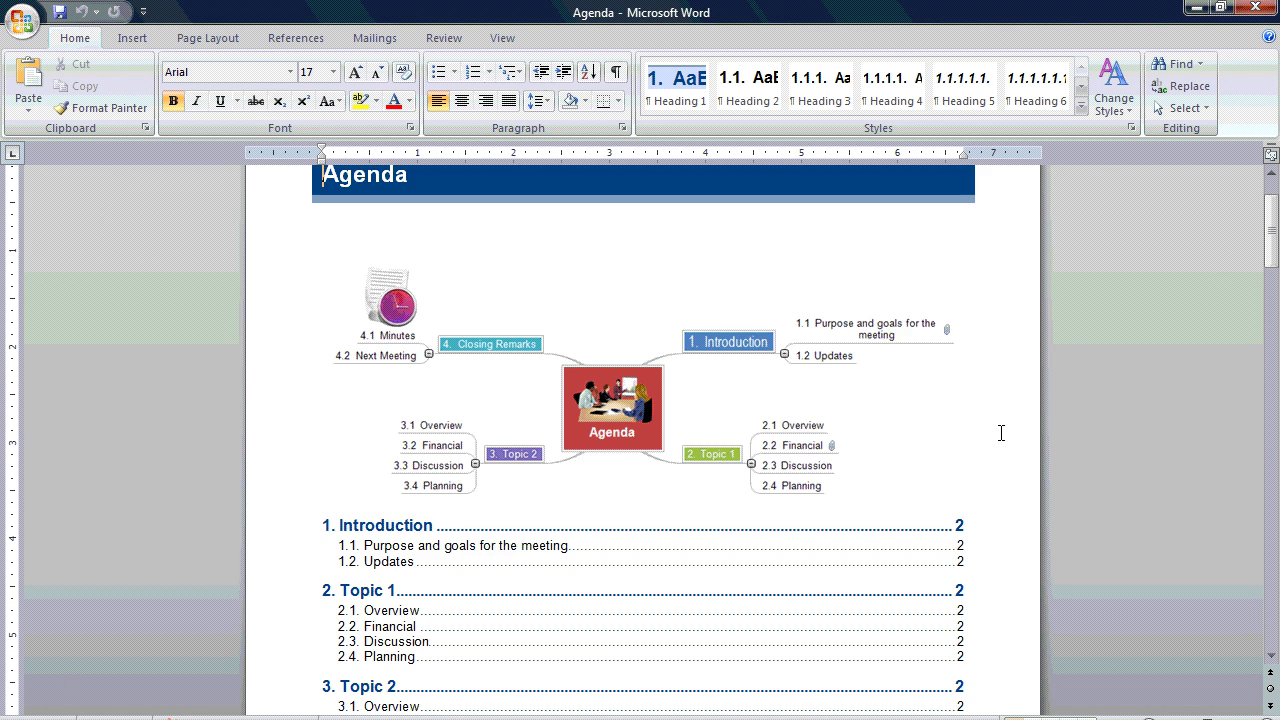
scroll(1000, 434, down, 2)
scroll(1002, 436, down, 1)
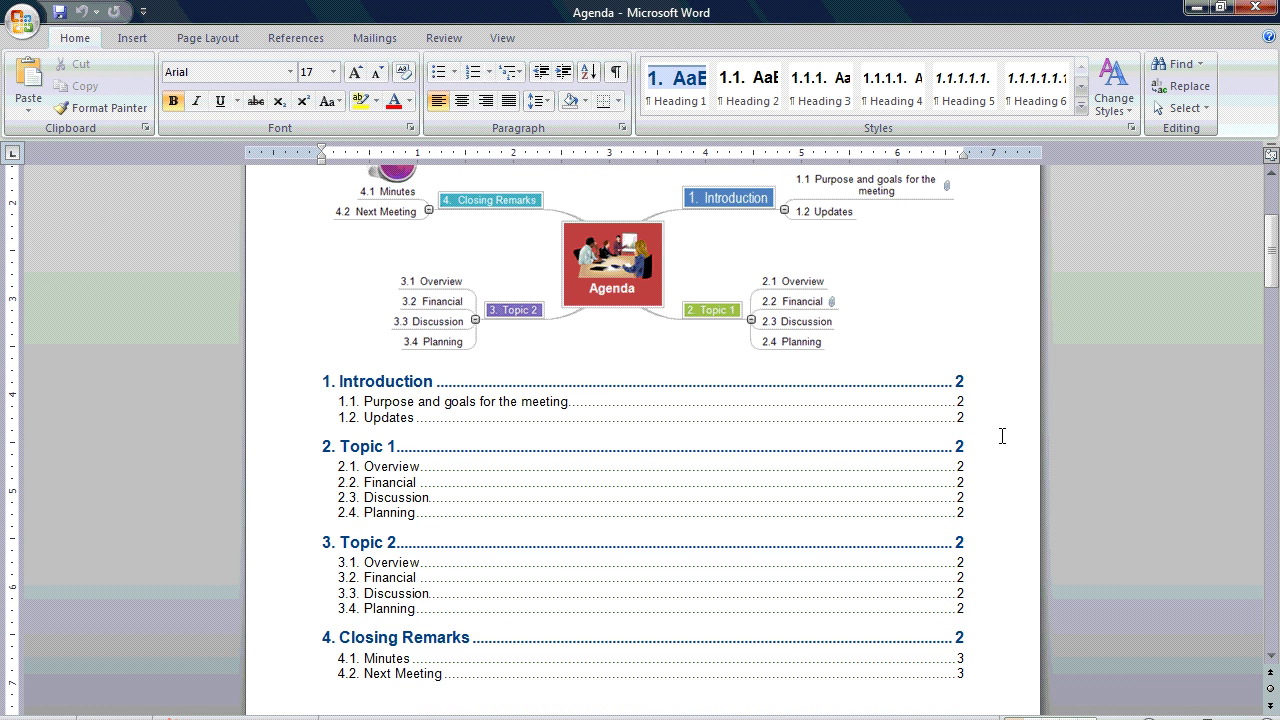
scroll(1002, 435, down, 9)
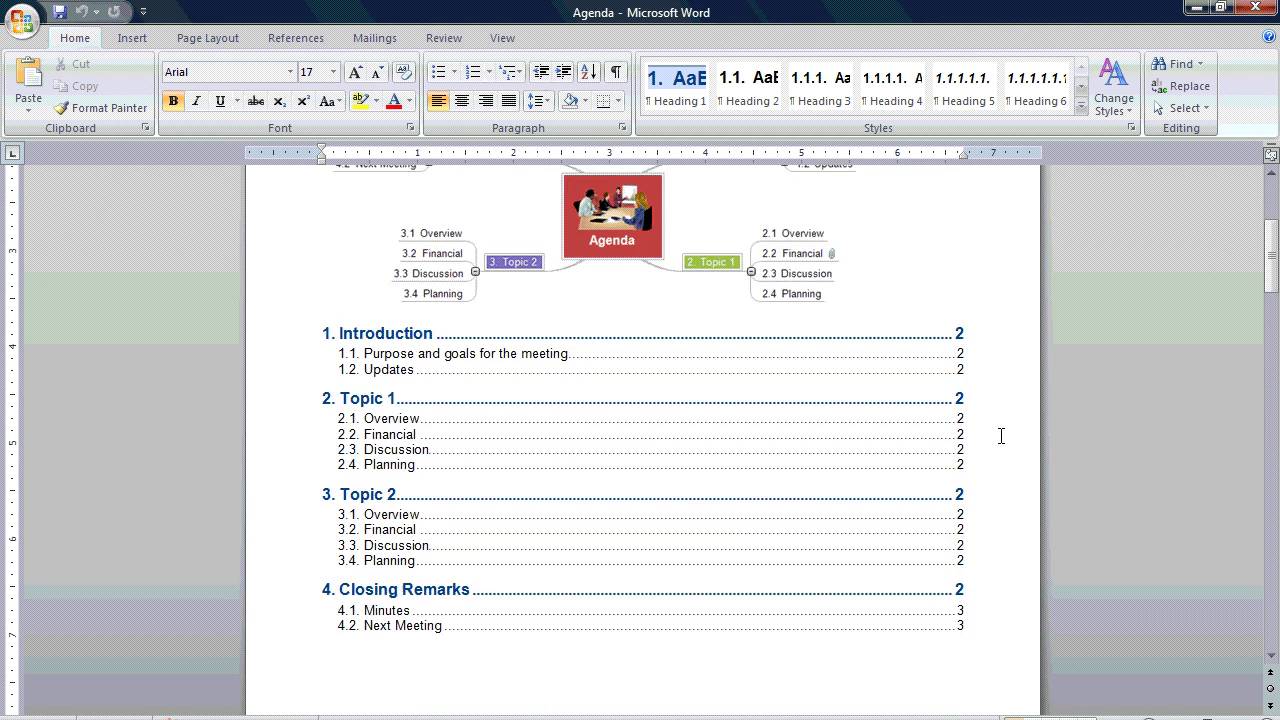
scroll(995, 442, down, 6)
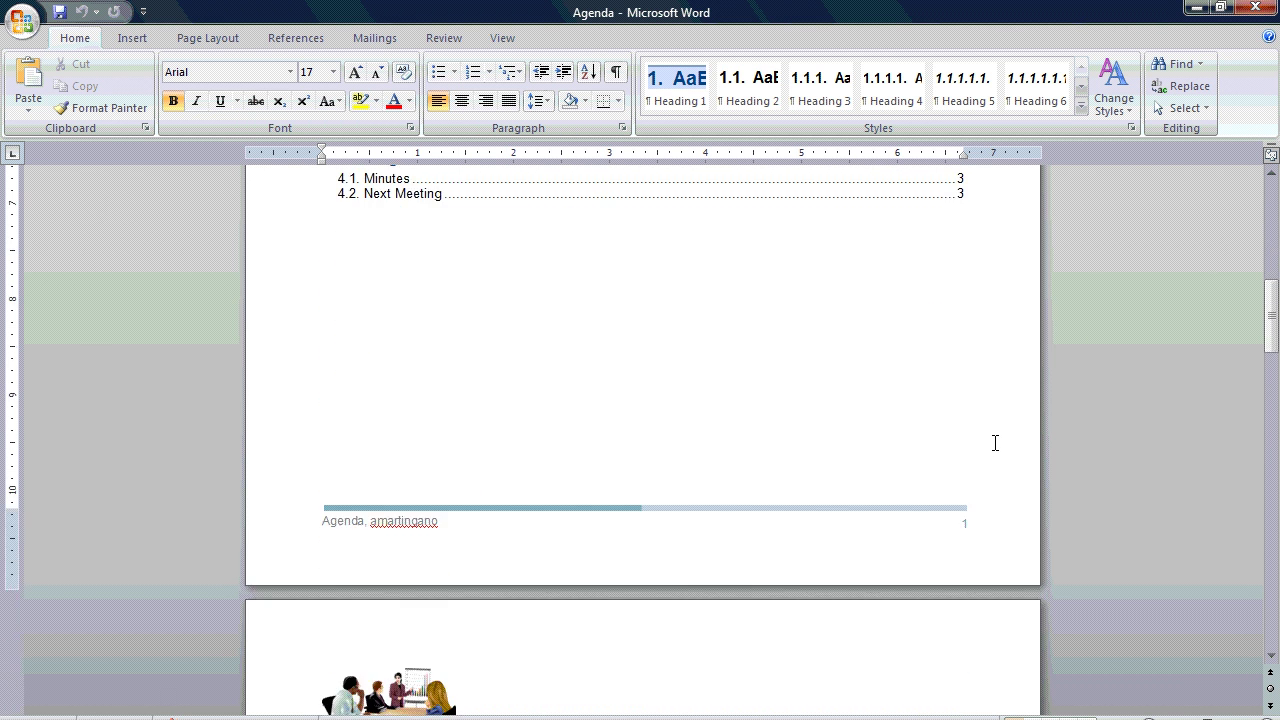
scroll(993, 443, down, 3)
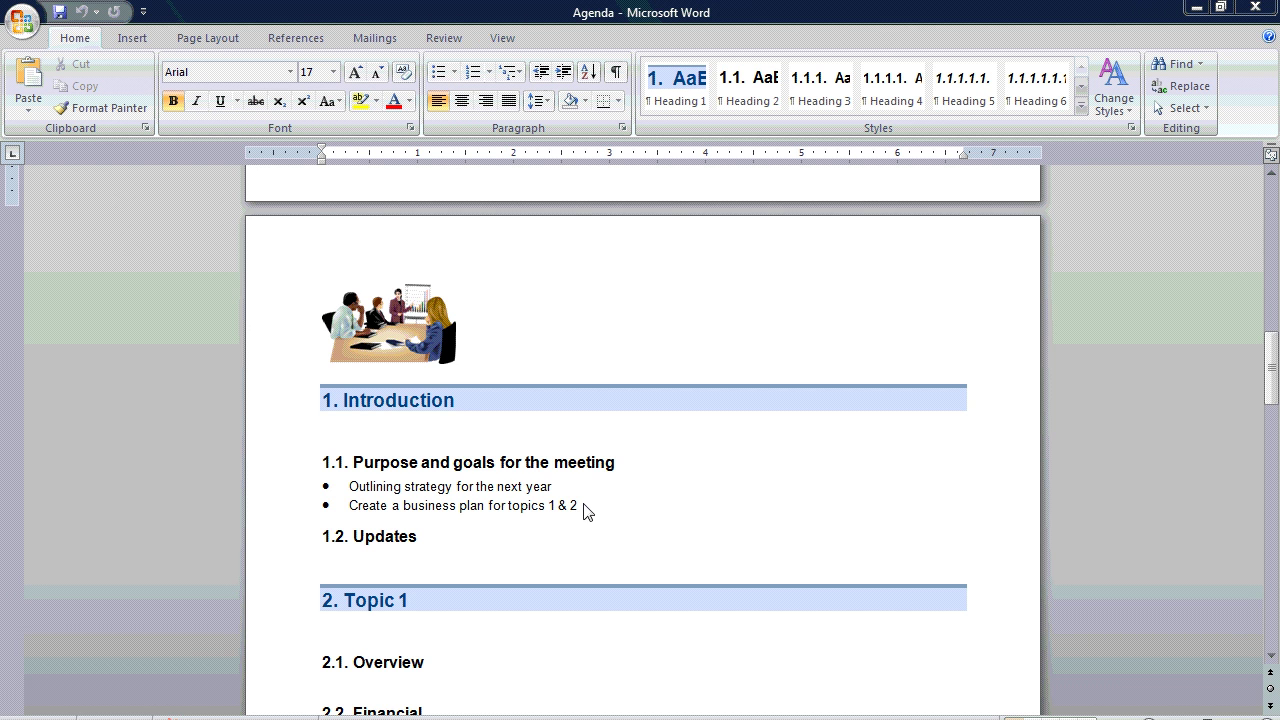
Type 'This is the overview section' on the blank line under 3.1. Overview
scroll(585, 510, down, 5)
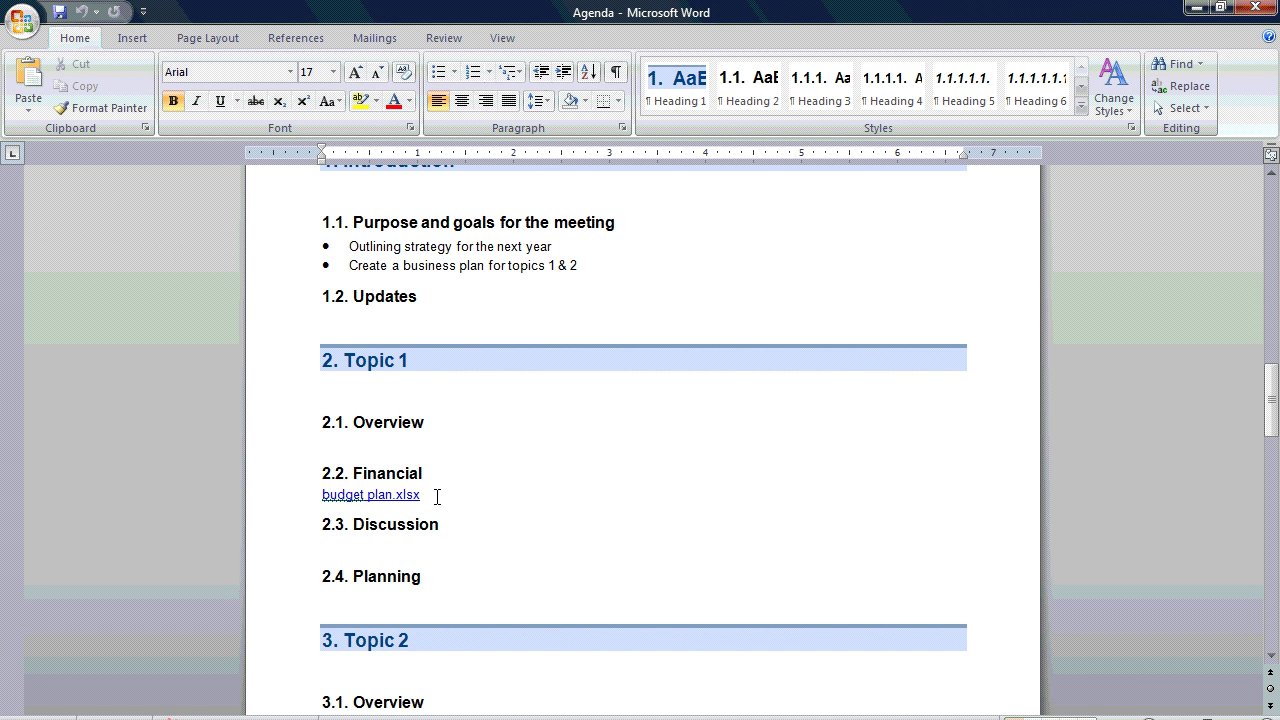
scroll(653, 498, down, 4)
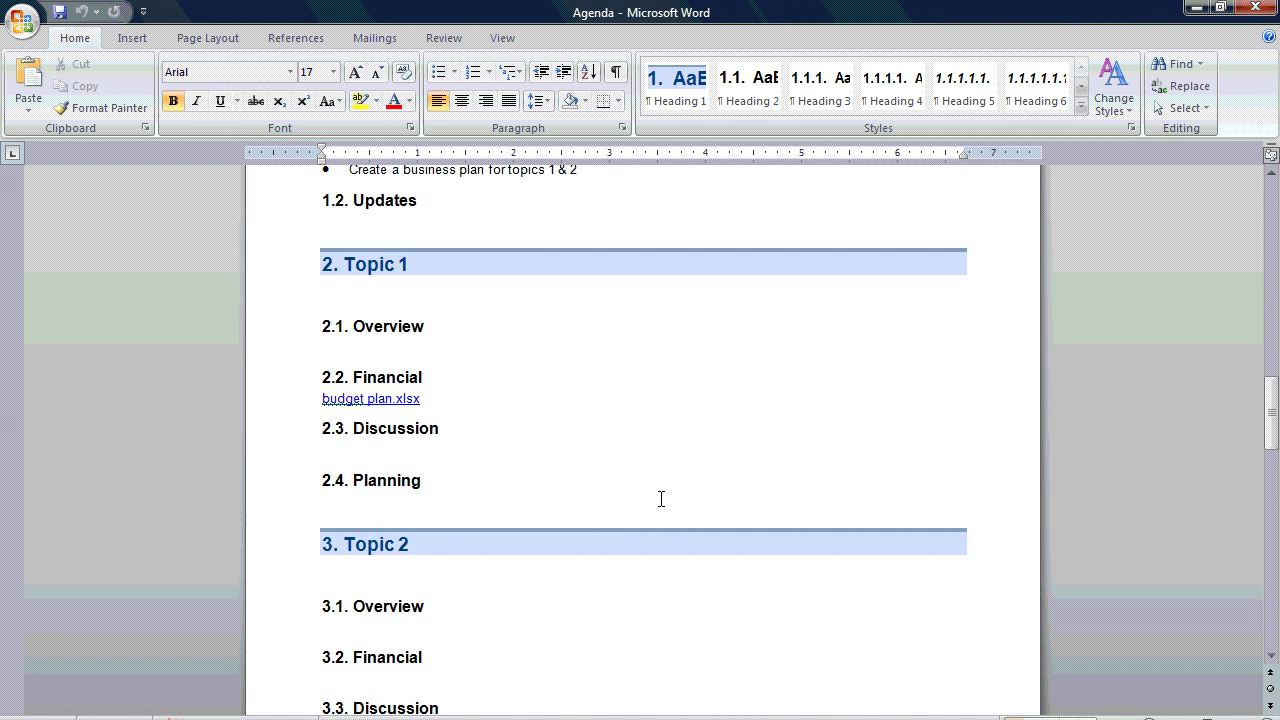
scroll(661, 501, down, 3)
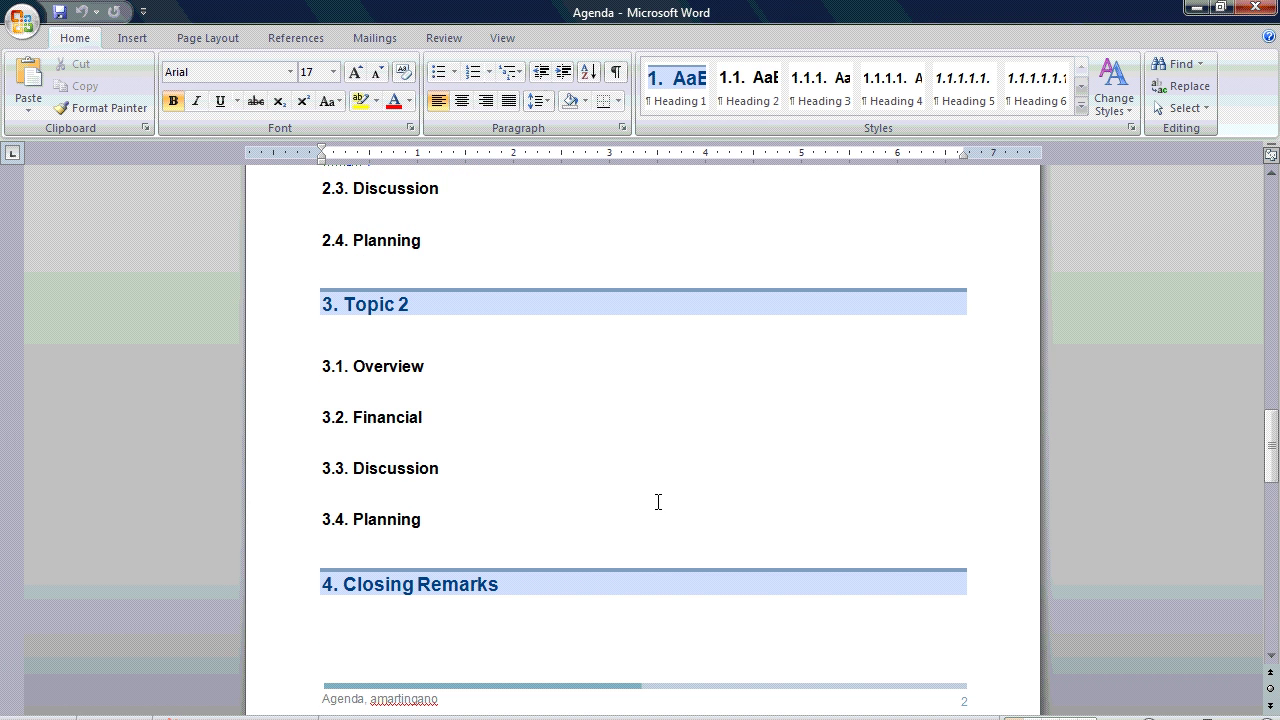
scroll(658, 502, up, 2)
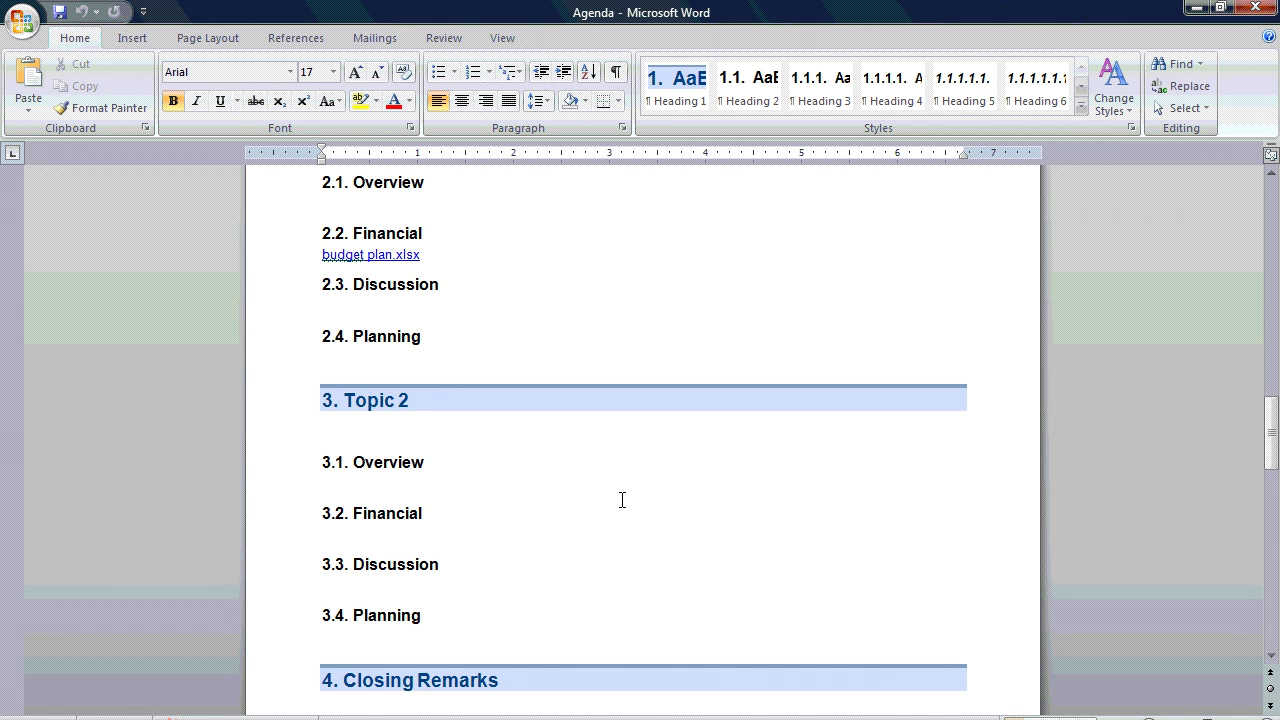
click(400, 483)
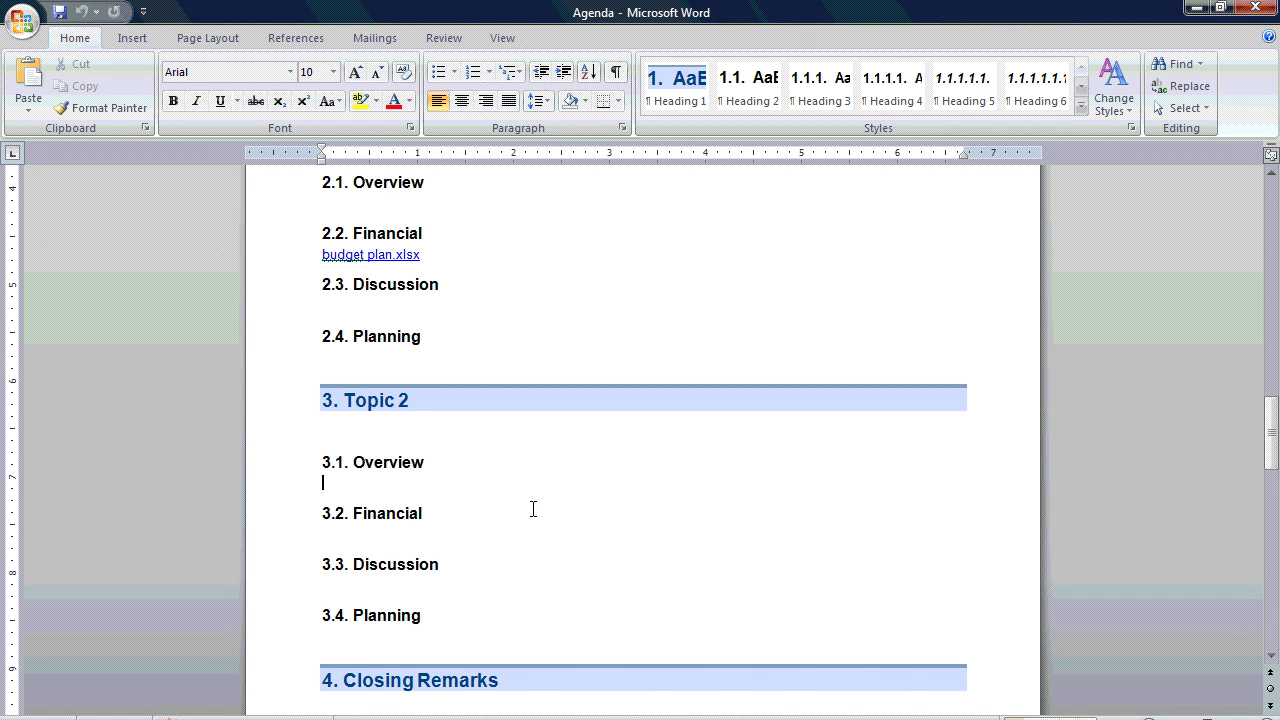
text(This is the overview section)
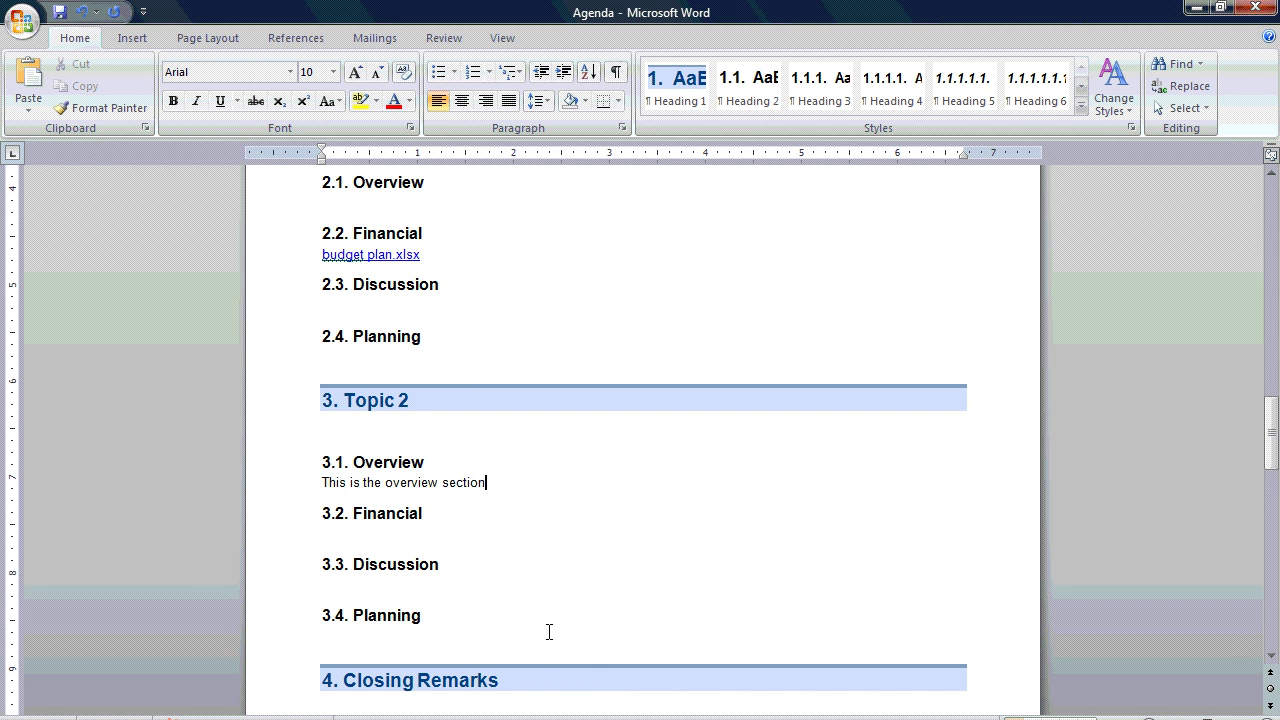
Return to MindView from the taskbar, closing the application menu without choosing anything
click(508, 680)
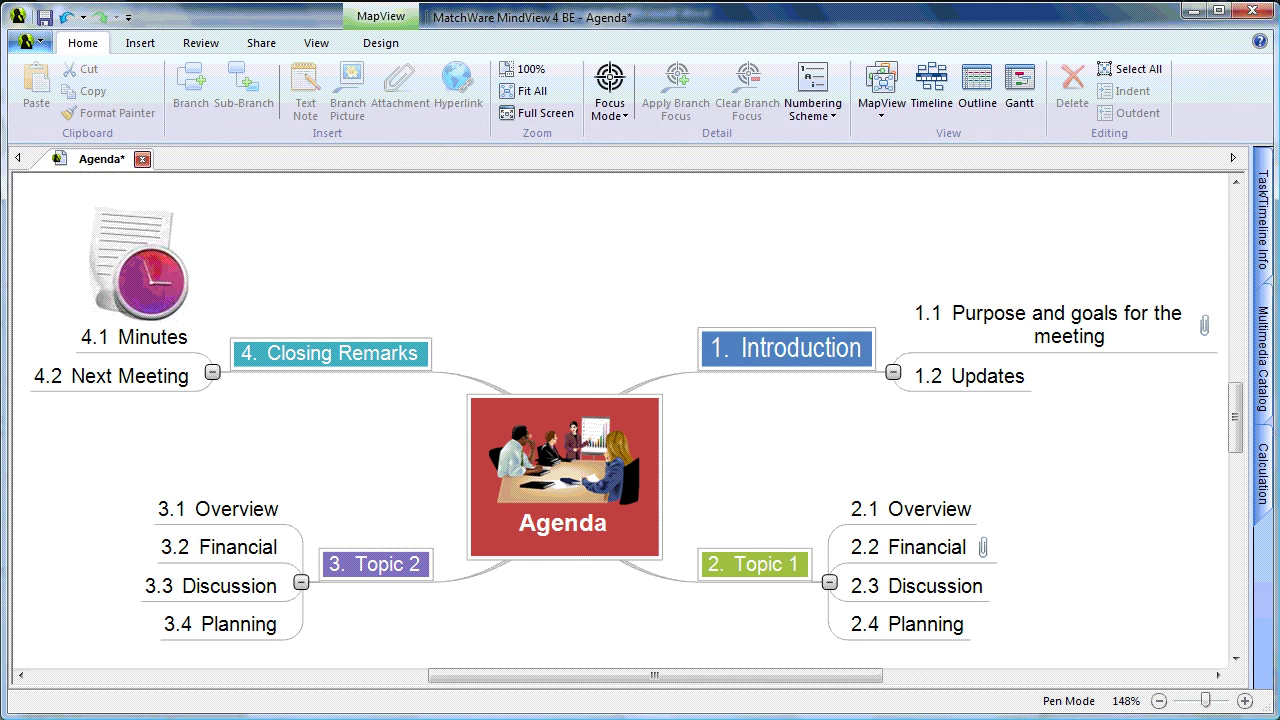
click(26, 44)
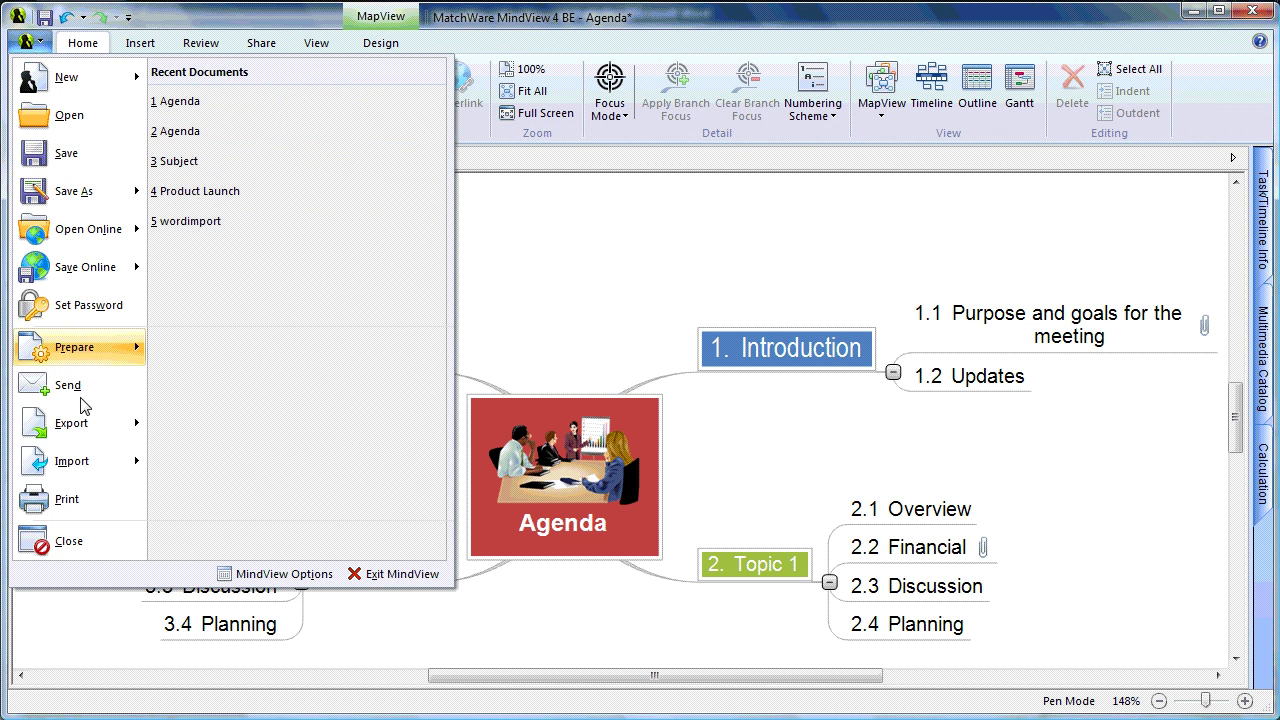
mouse_move(82, 478)
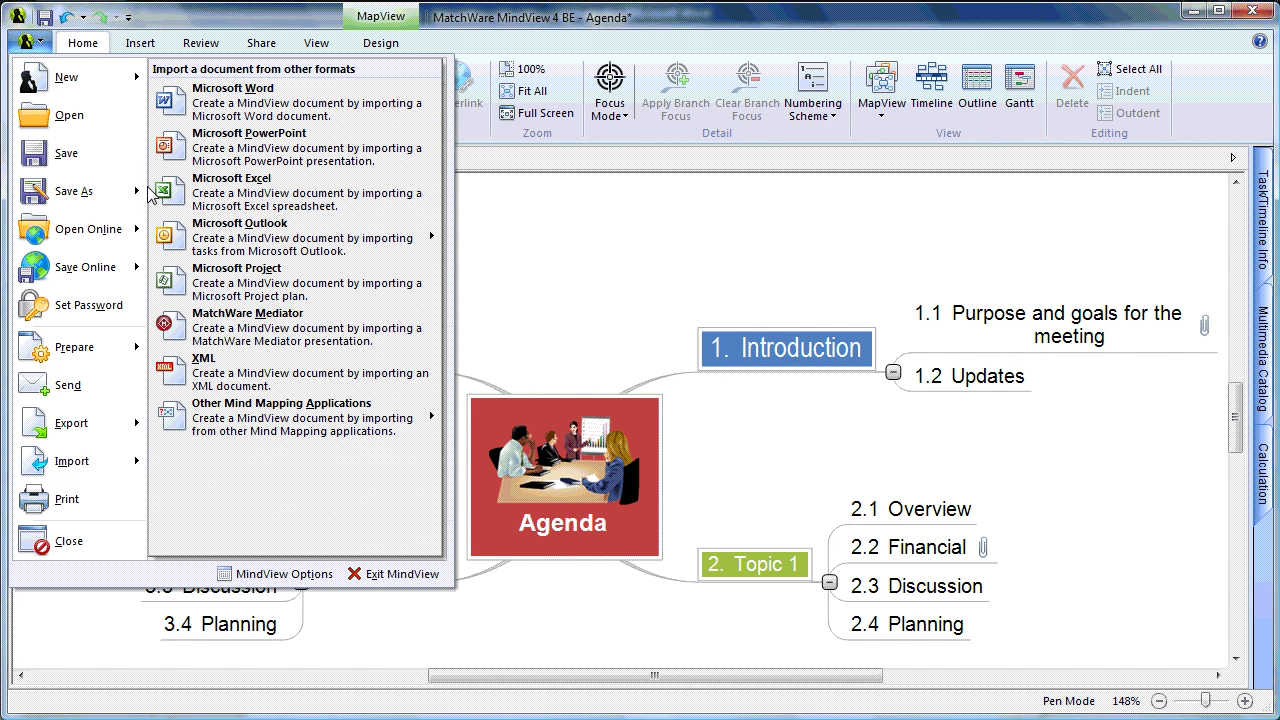
click(590, 288)
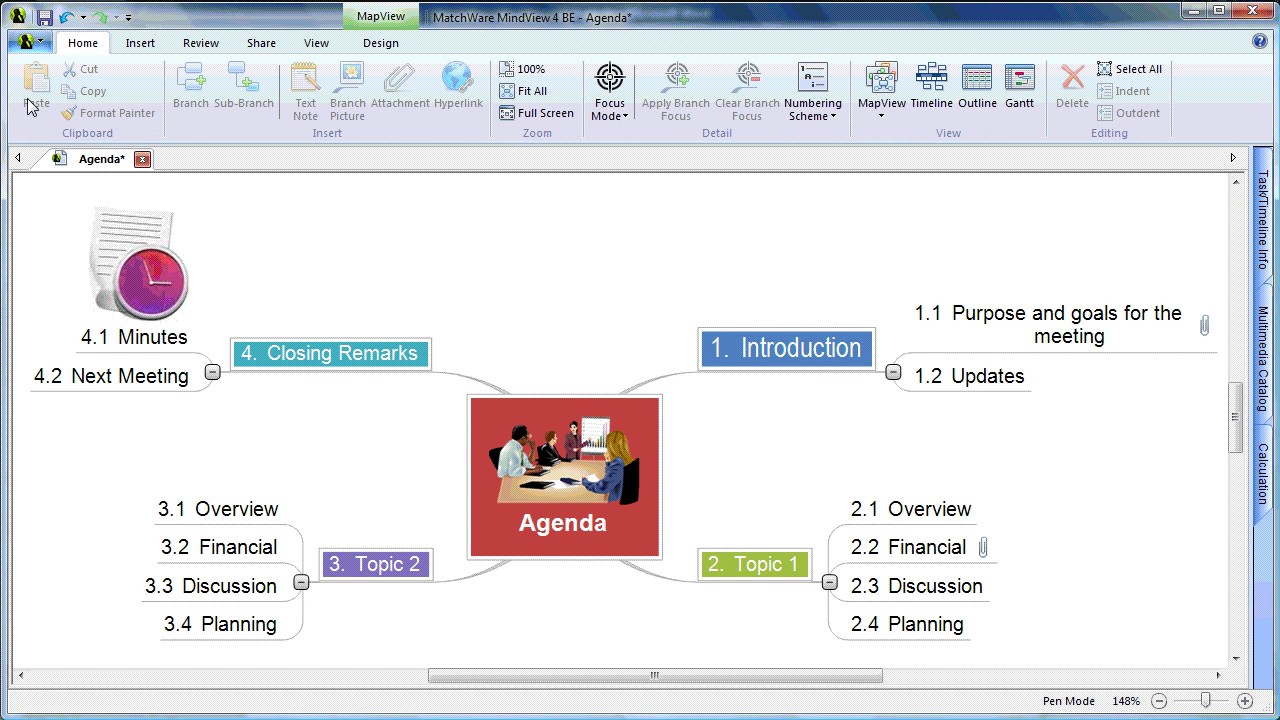
Run an Advanced PowerPoint Export on the Corporate 1 template with Include map image ticked
click(25, 43)
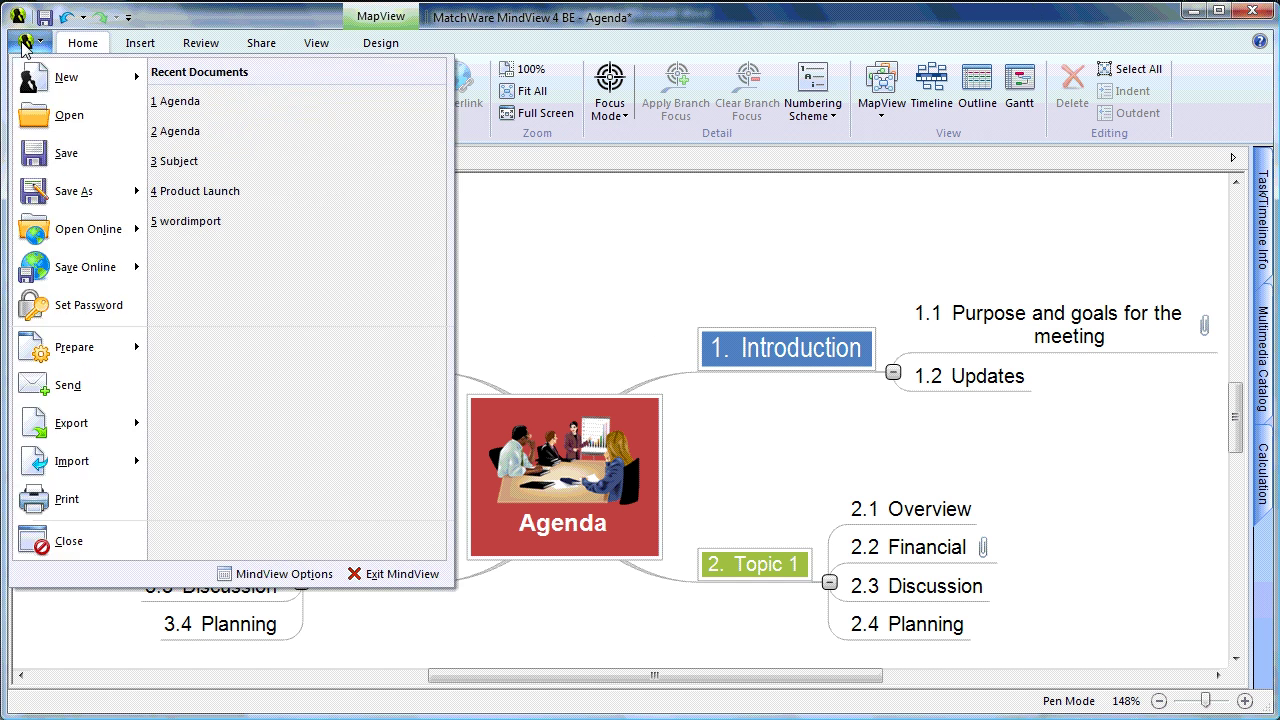
mouse_move(42, 437)
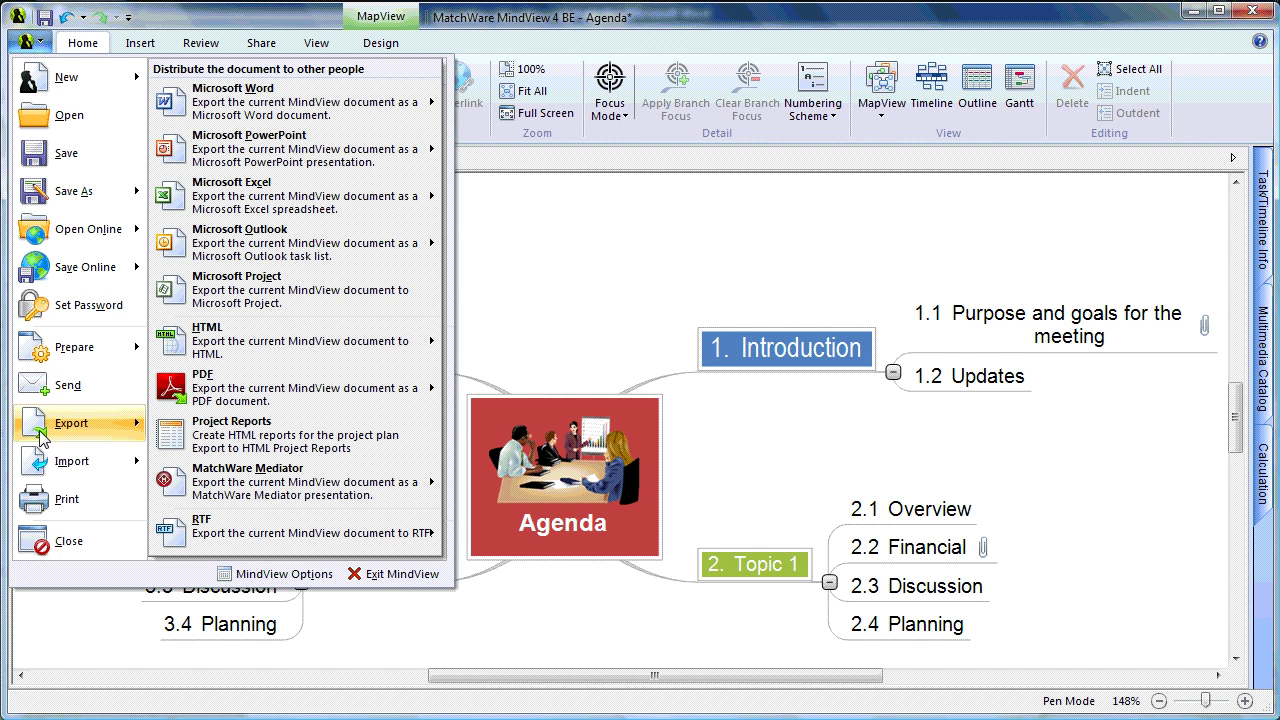
mouse_move(185, 152)
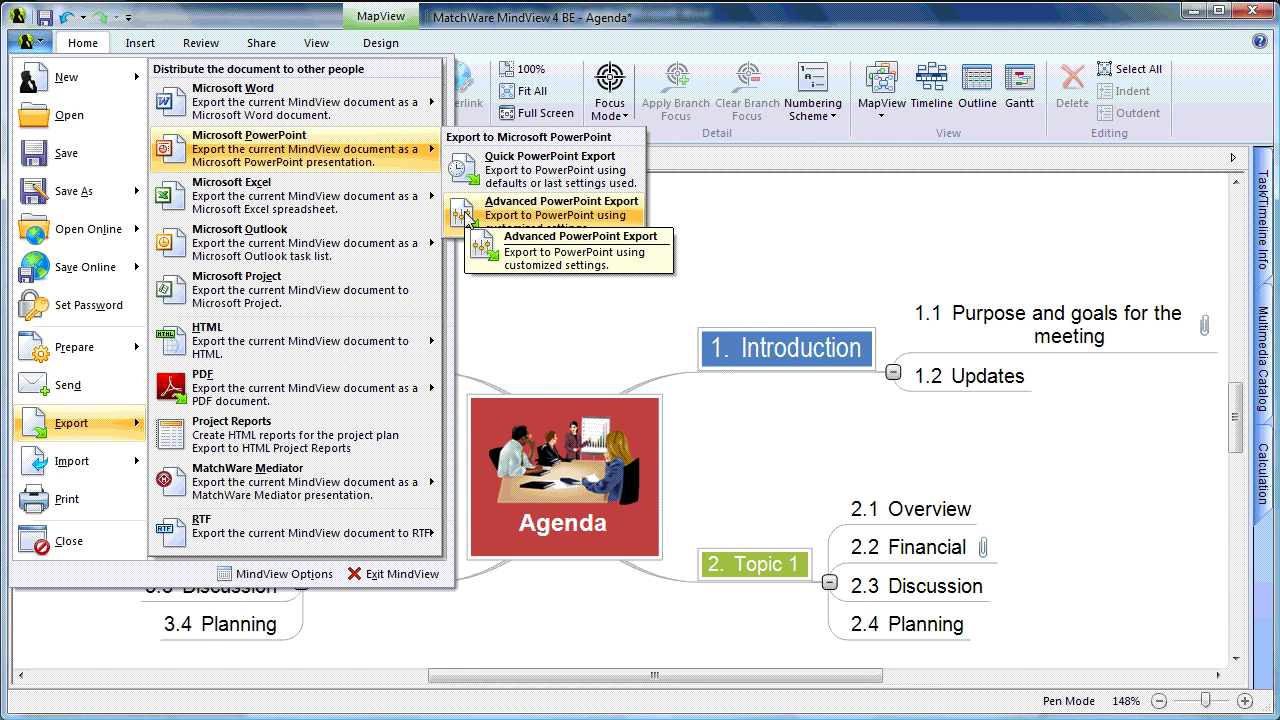
click(465, 212)
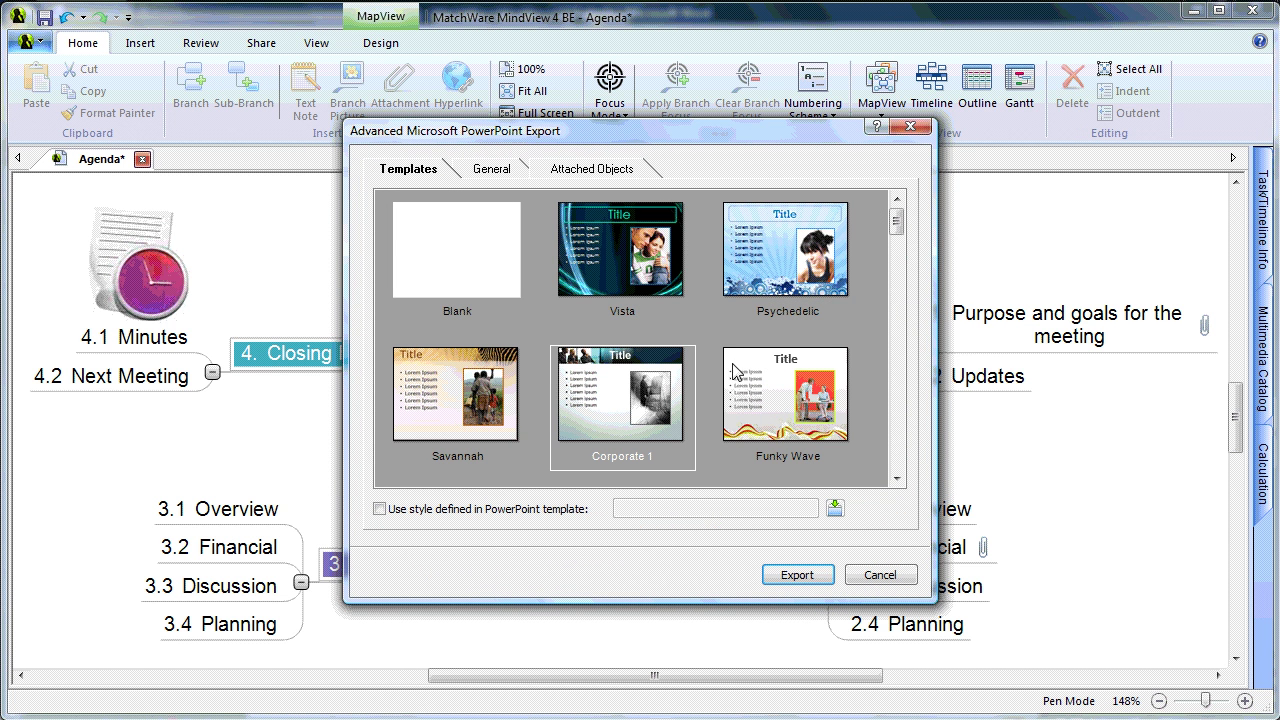
drag(897, 229, 899, 248)
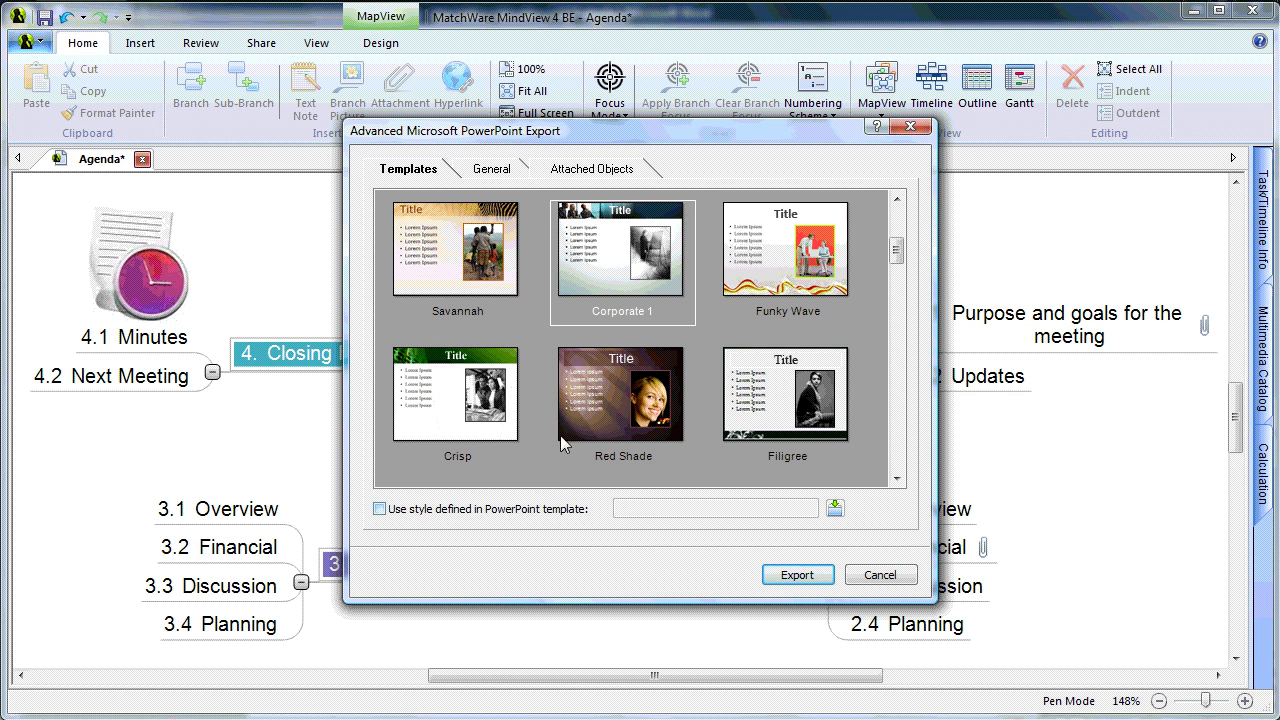
click(519, 172)
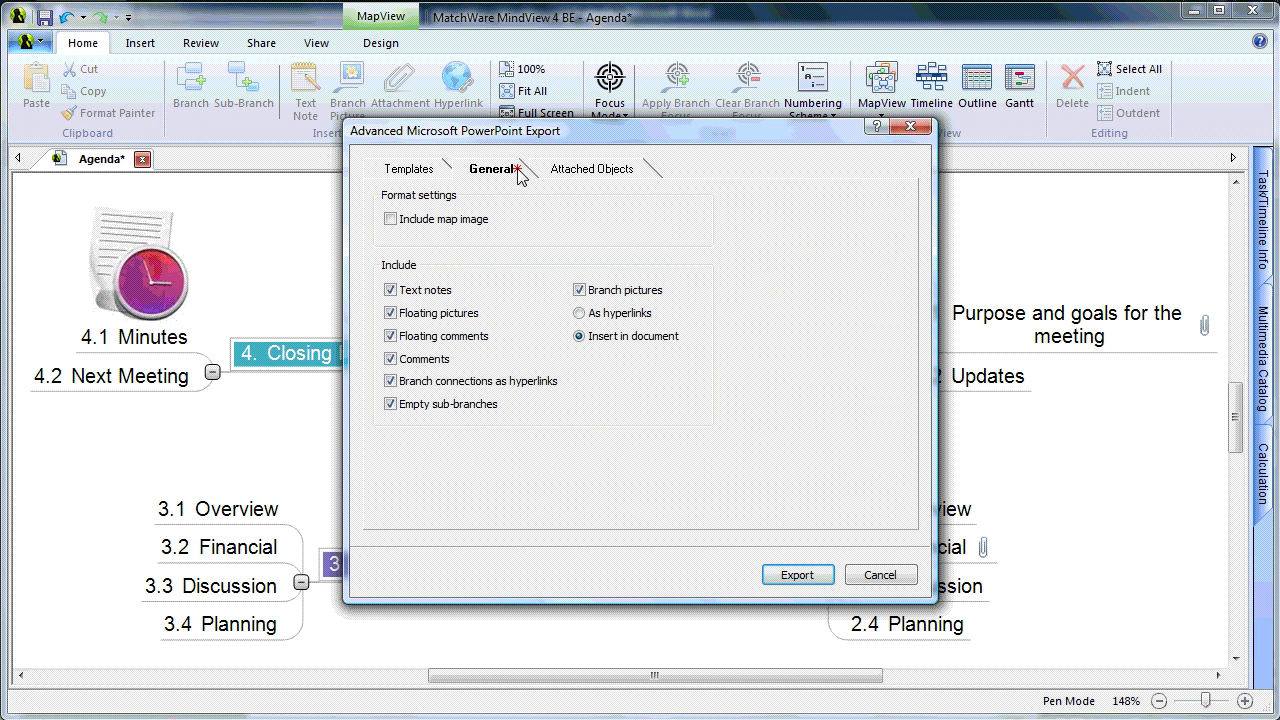
click(480, 224)
click(797, 576)
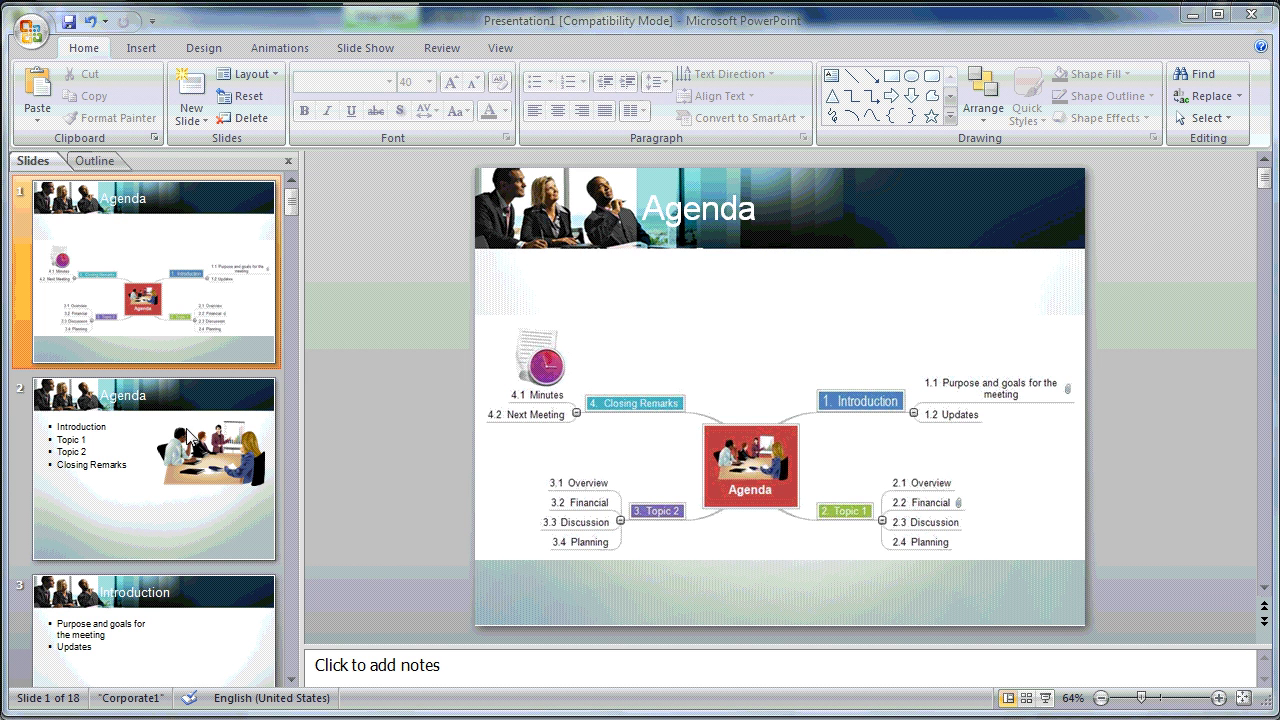
Browse slide 2, the Introduction slide and the Financial slide with the budget link
click(154, 478)
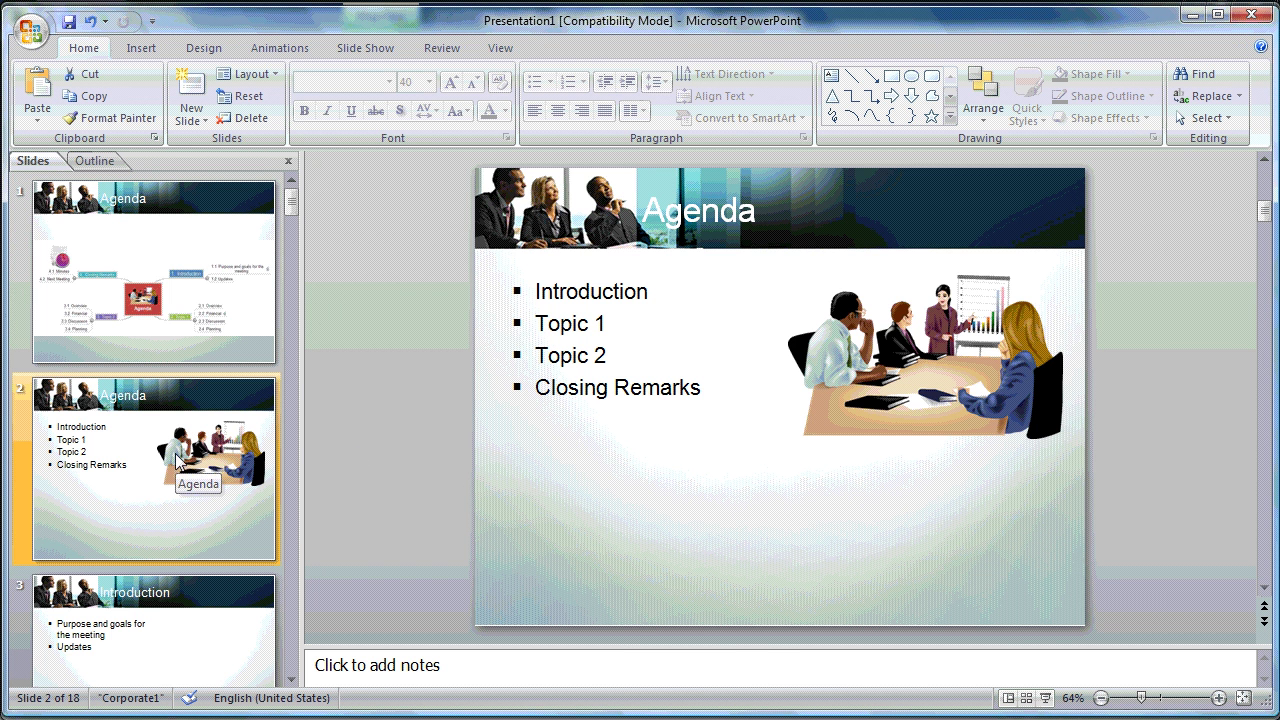
scroll(177, 460, down, 1)
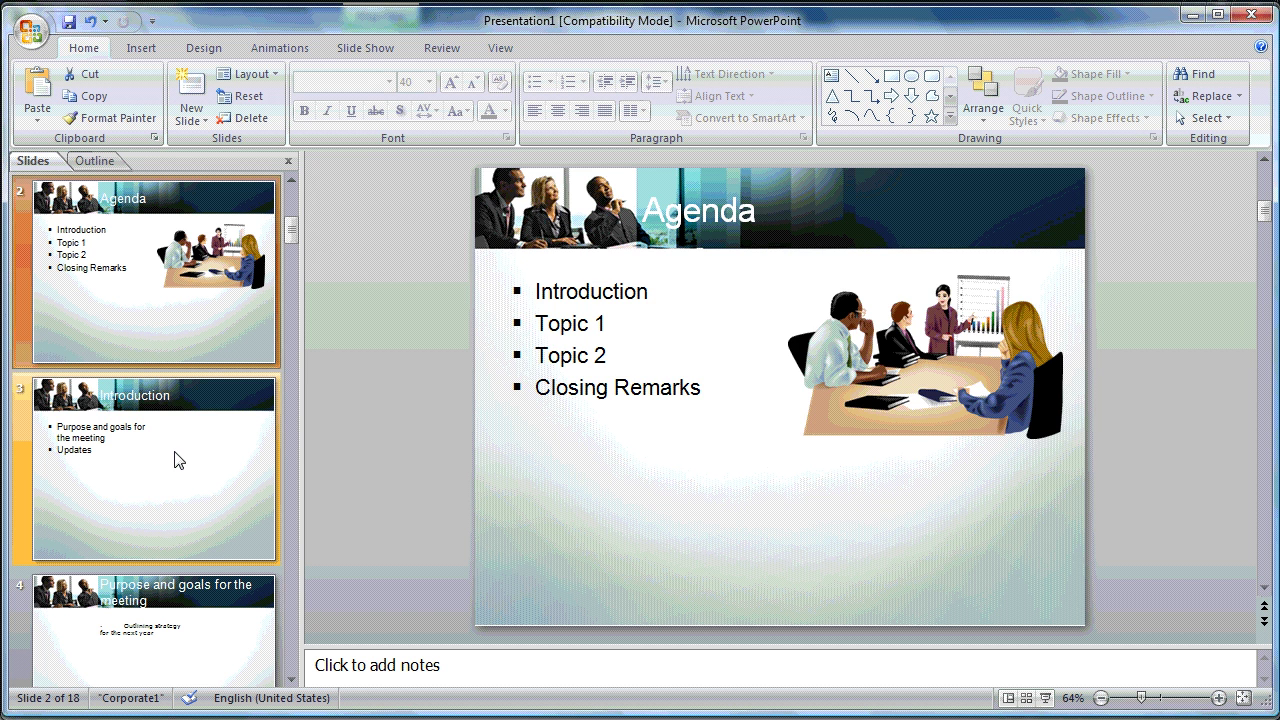
click(177, 460)
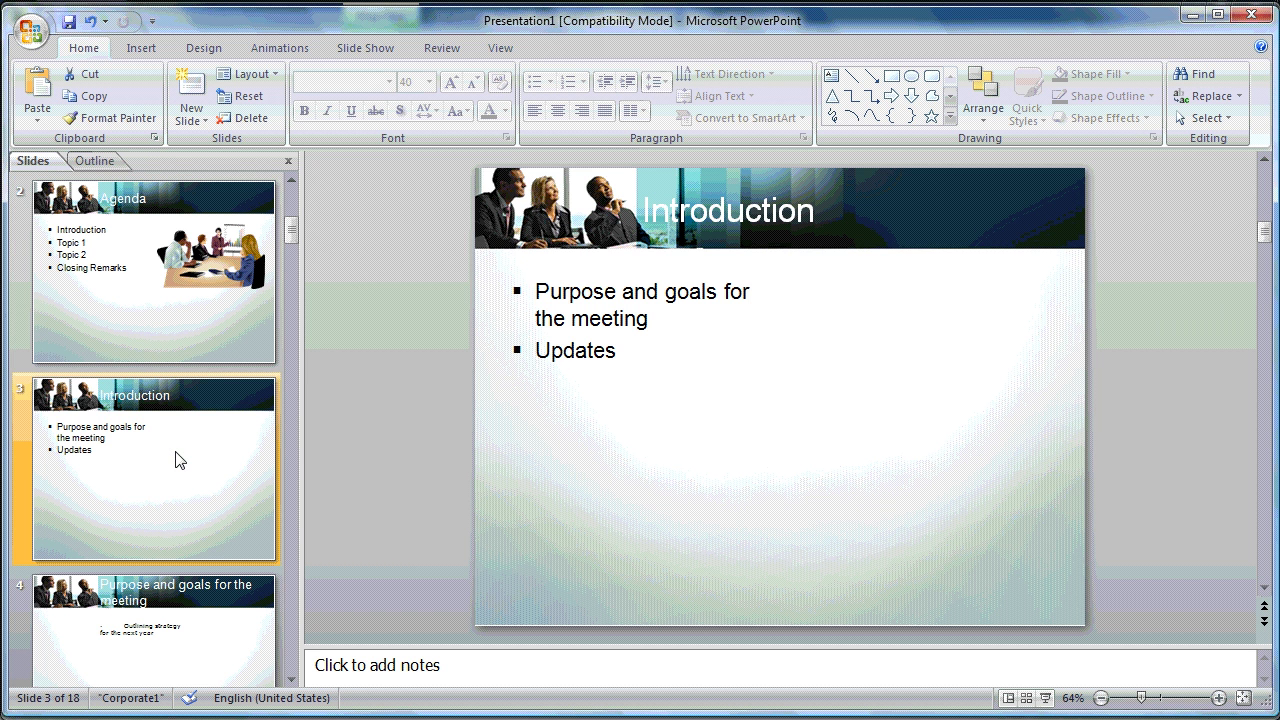
scroll(177, 460, down, 3)
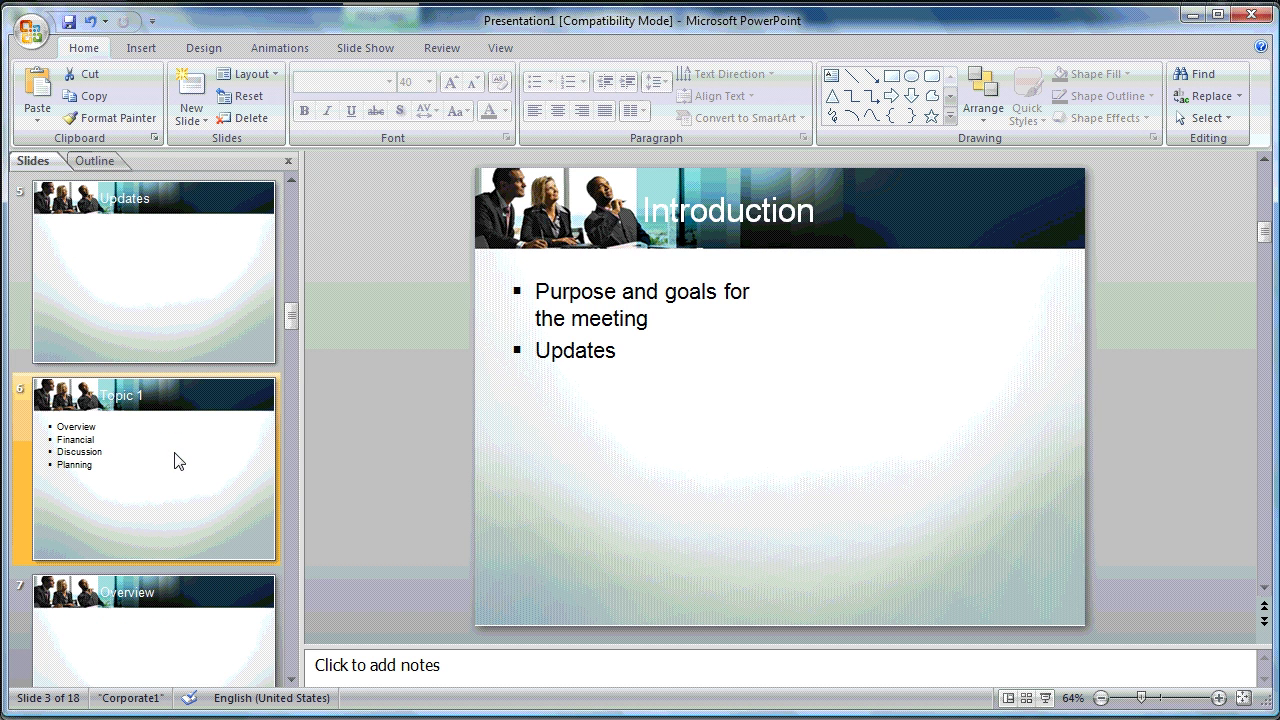
scroll(177, 460, down, 2)
click(173, 460)
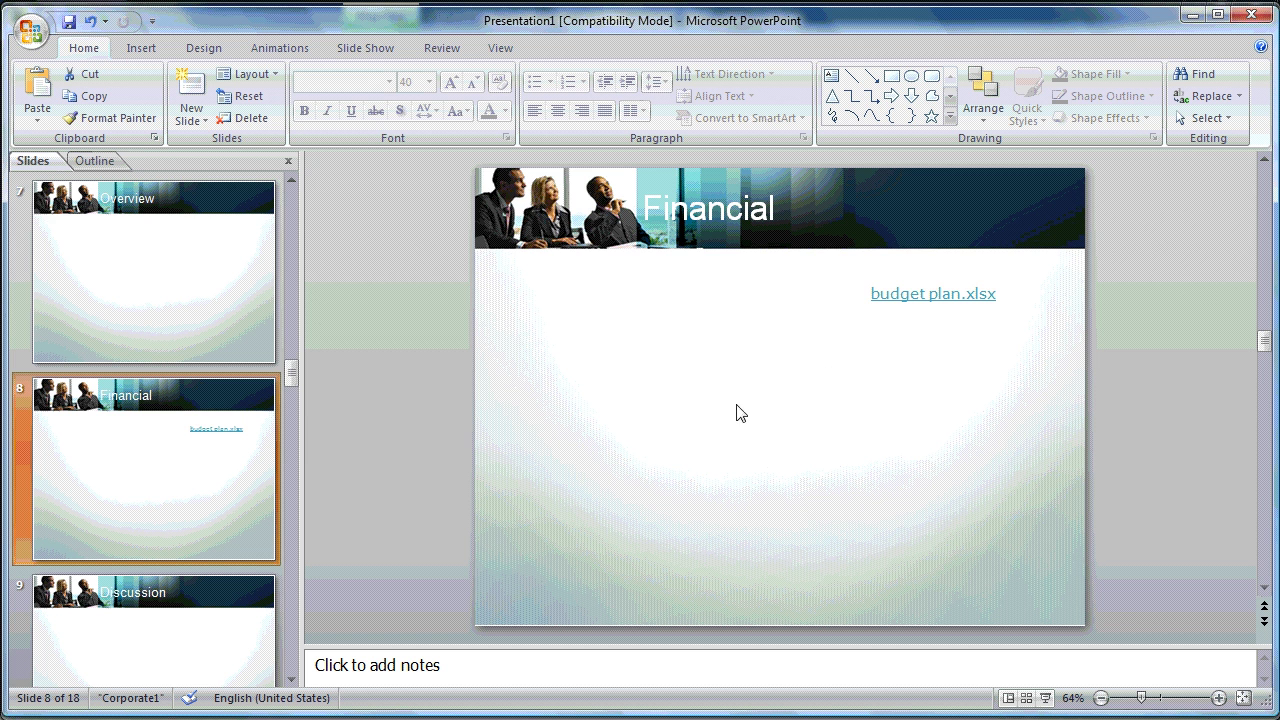
Go to slide 6, Topic 1, and put its bullet list into editing
scroll(150, 320, up, 1)
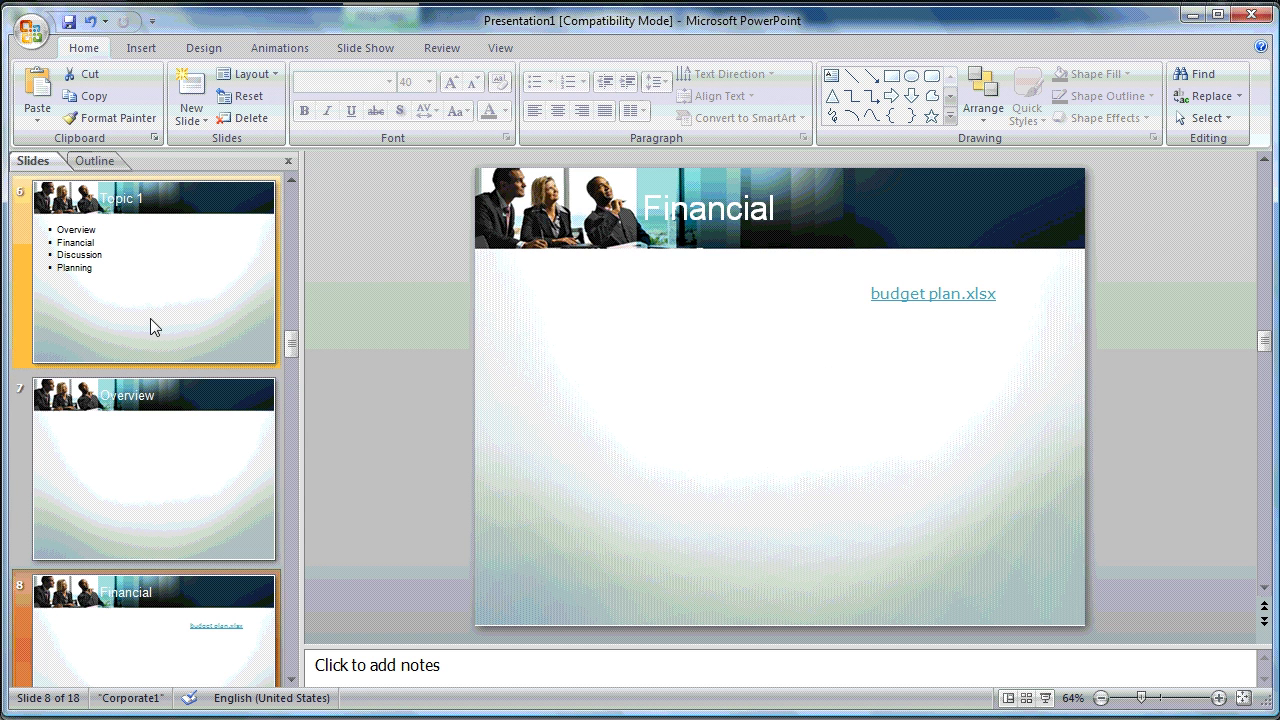
click(140, 303)
click(629, 395)
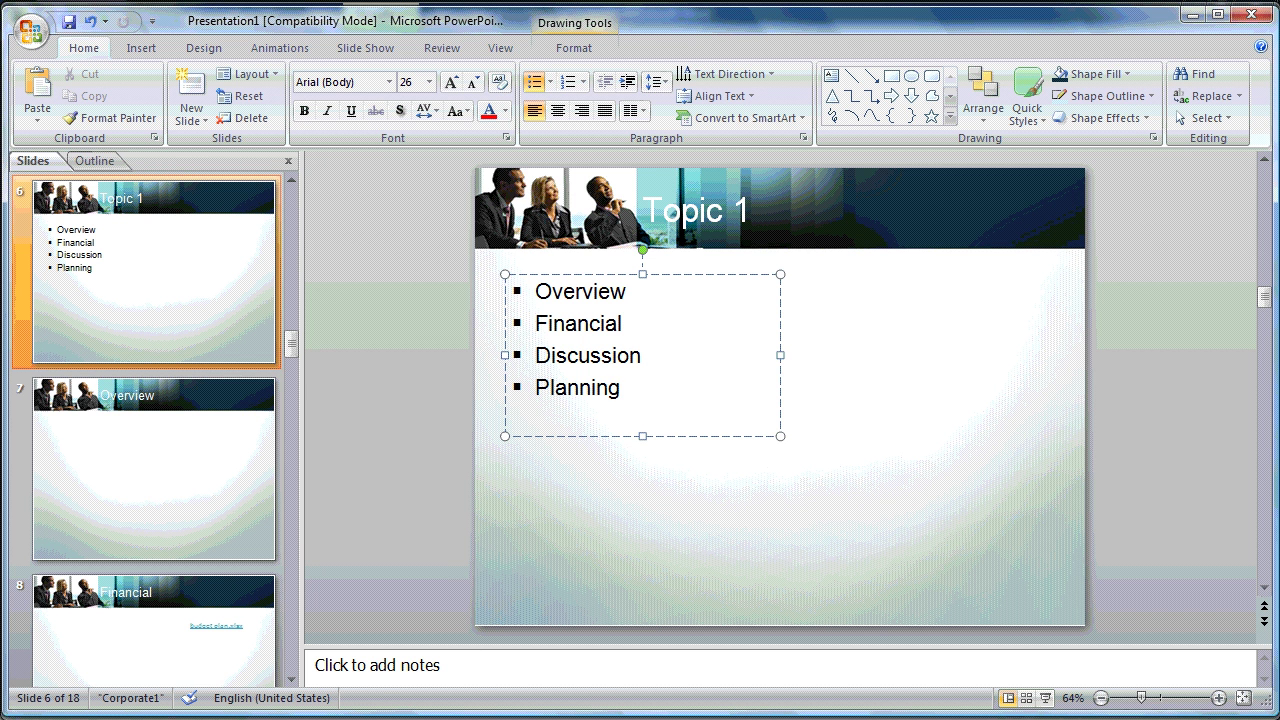
Switch to MindView, confirm the PowerPoint export-complete message, and close the application menu with Esc
mouse_move(498, 718)
click(497, 678)
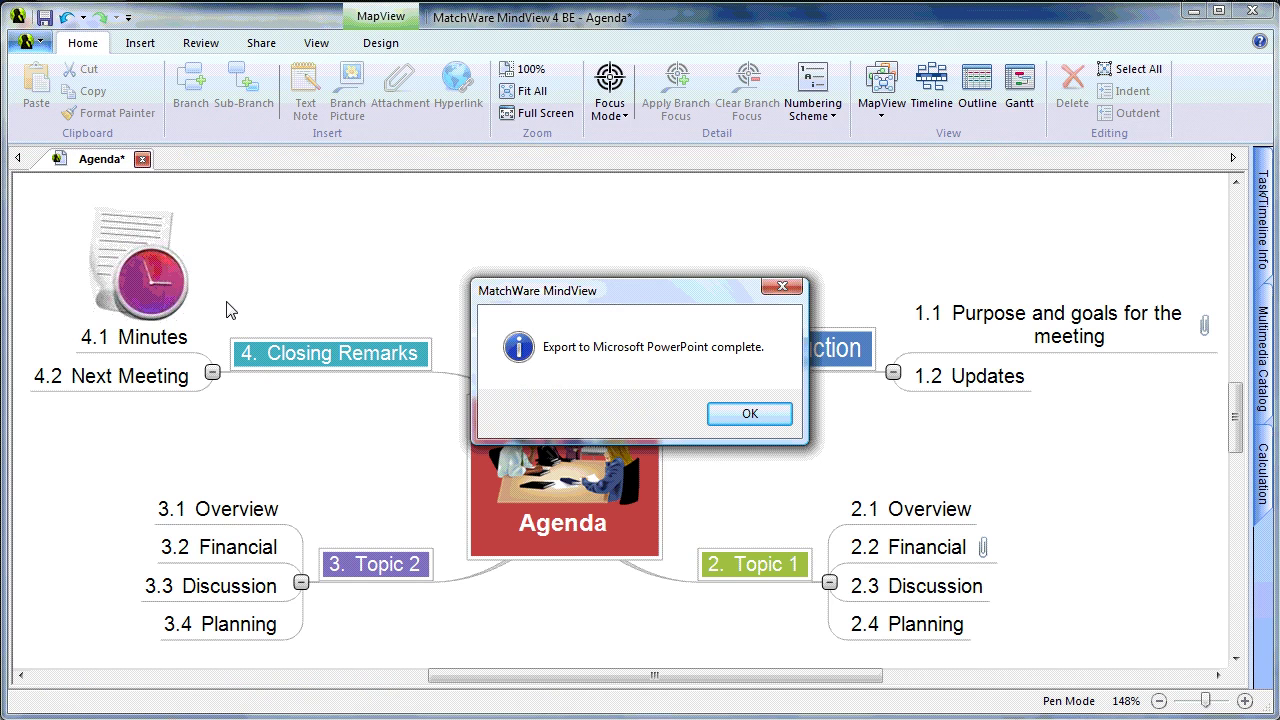
click(749, 411)
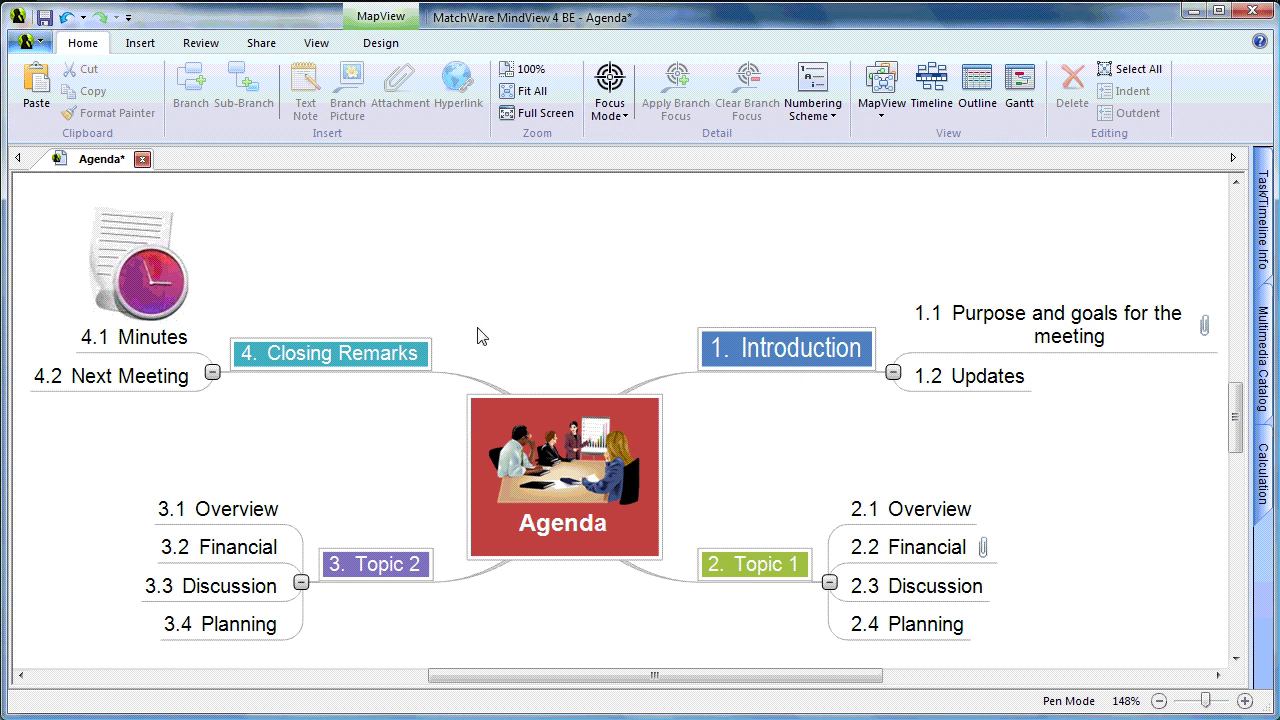
click(26, 42)
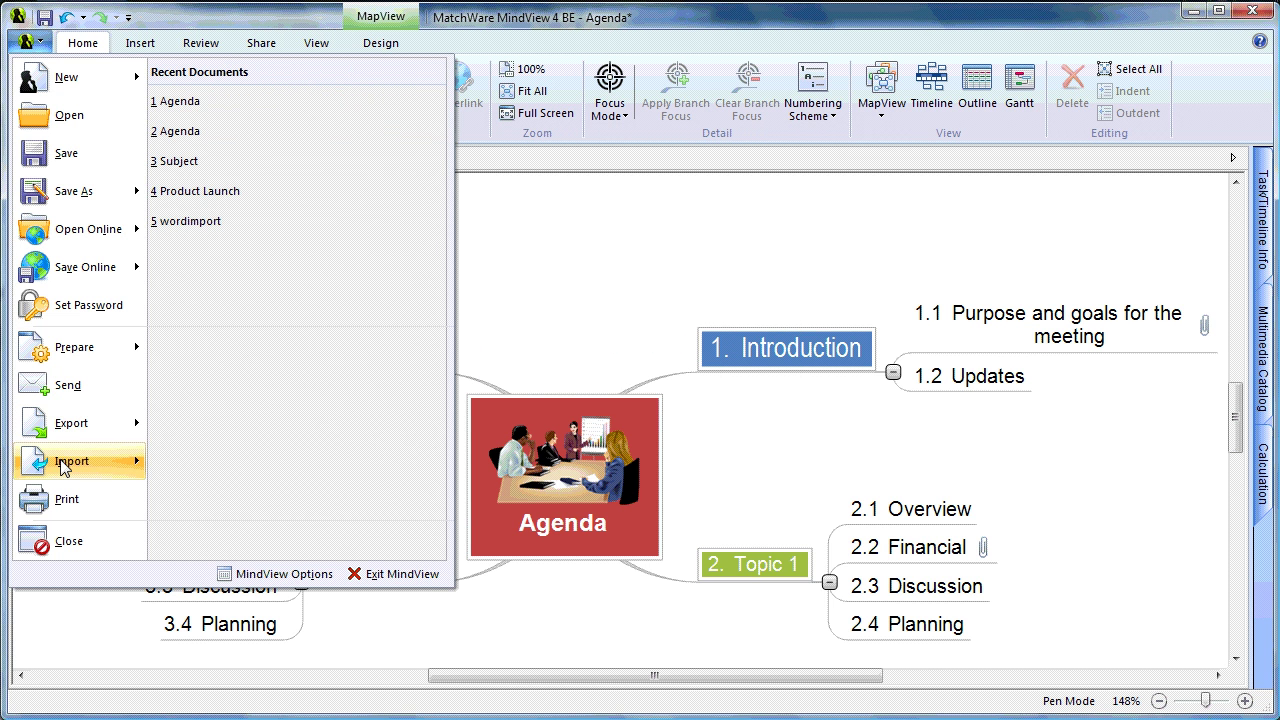
mouse_move(64, 461)
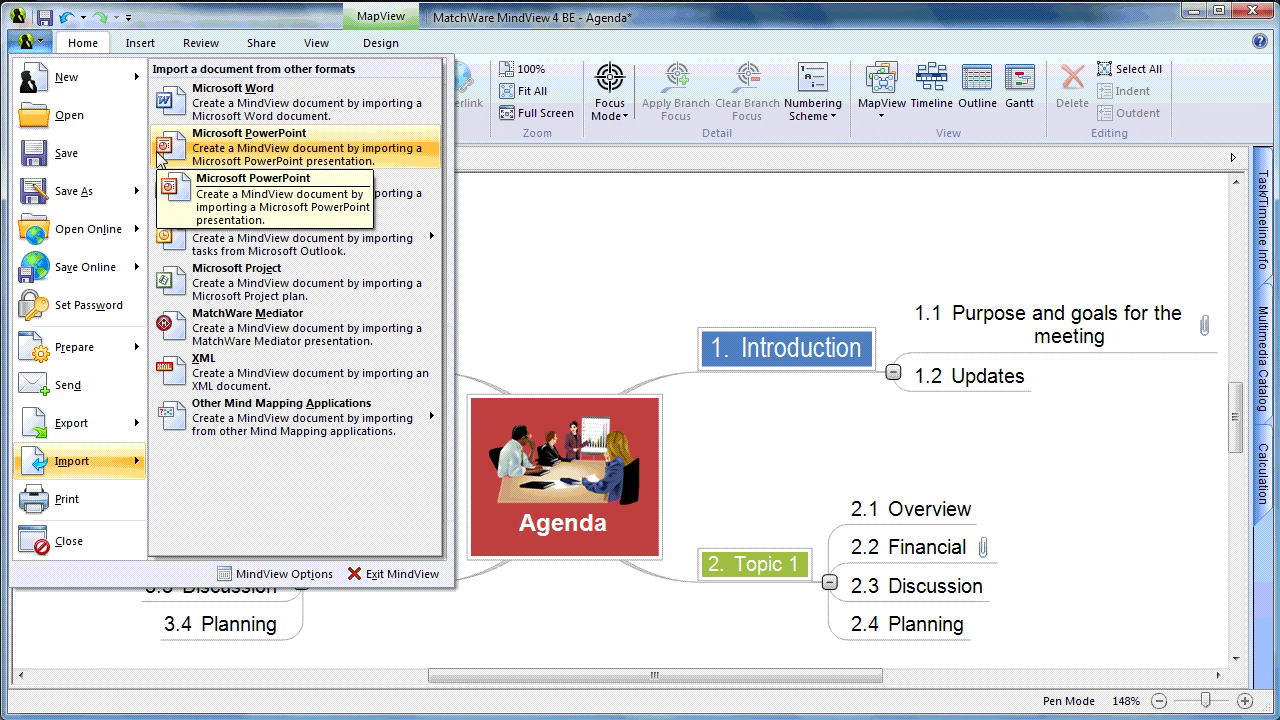
key(Escape)
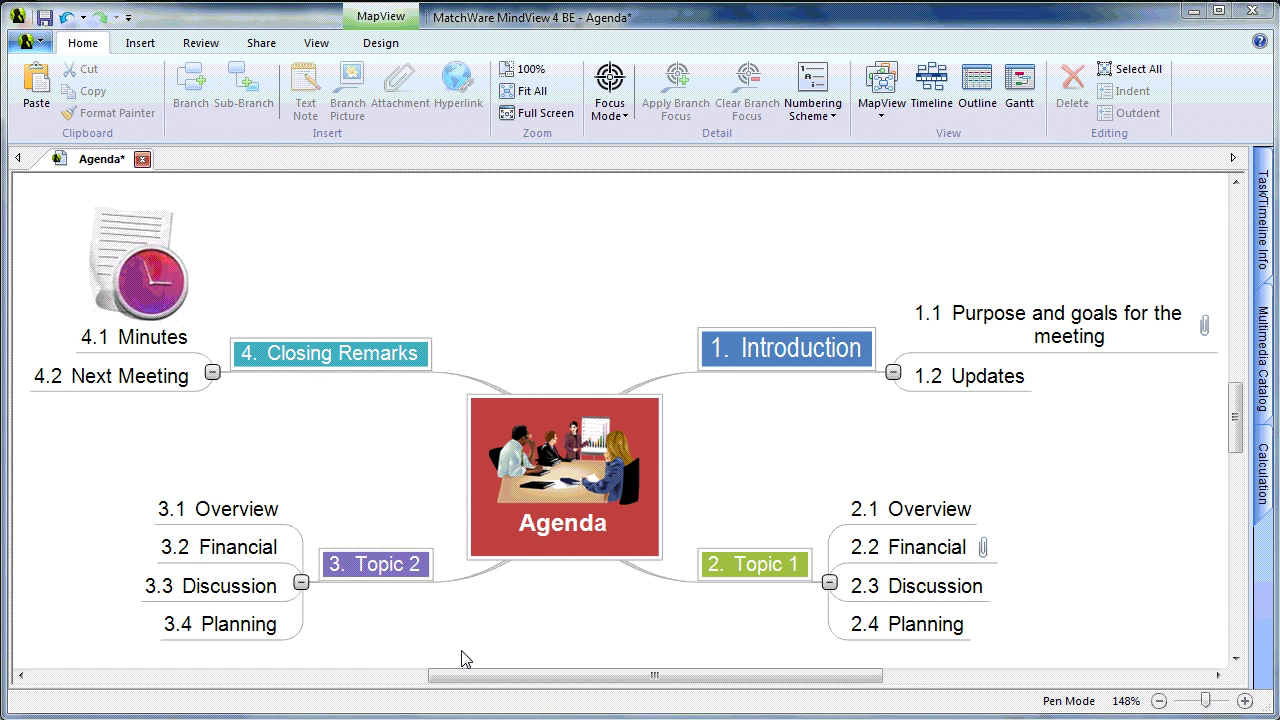